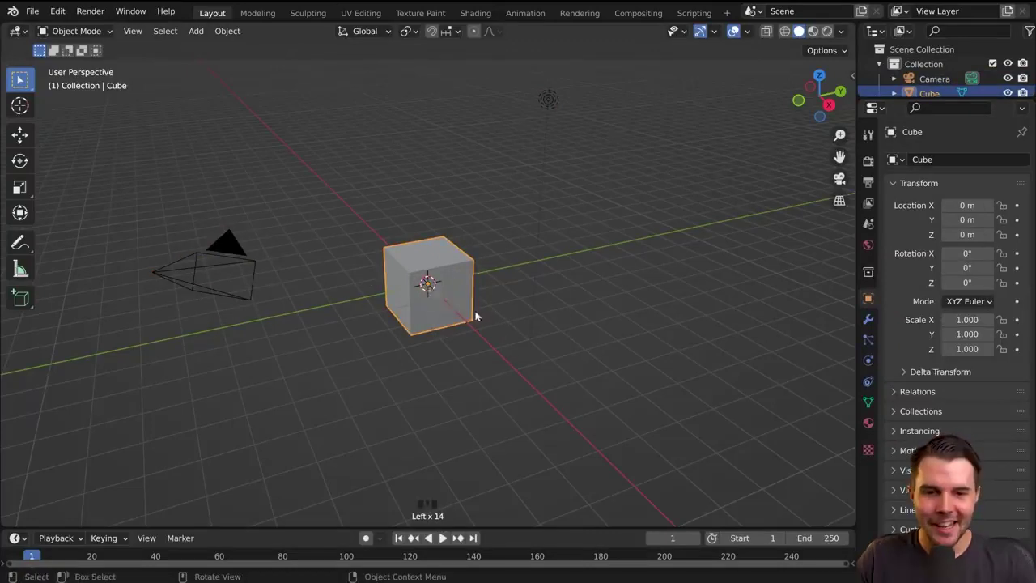
left_click(433, 291)
left_click(438, 292)
left_click(402, 291)
left_click(420, 294)
left_click(435, 287)
left_click(481, 286)
left_click(464, 291)
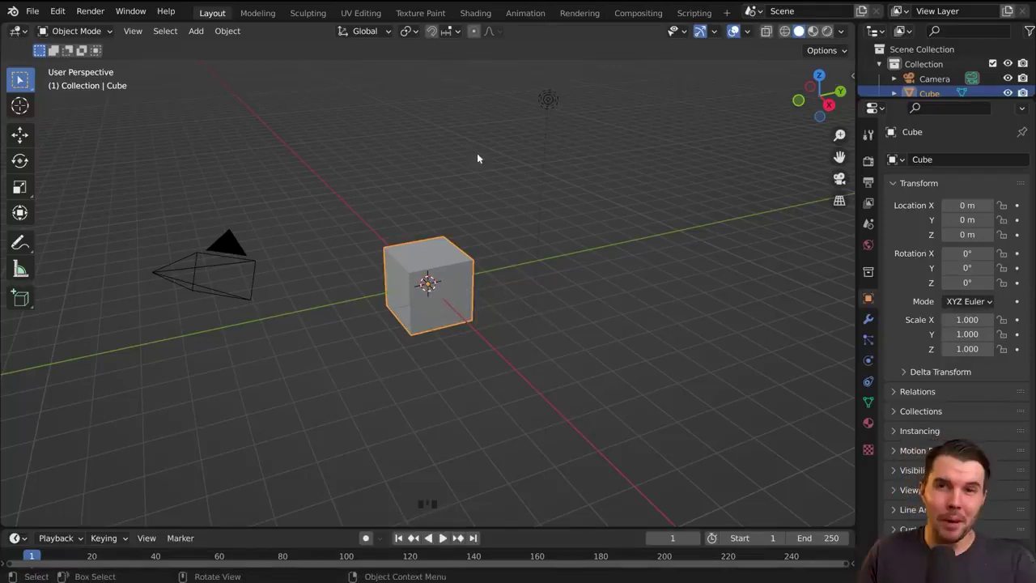
- Look through the Shading and Scripting workspaces and return to the Layout workspace
left_click(366, 13)
left_click(425, 13)
left_click(476, 13)
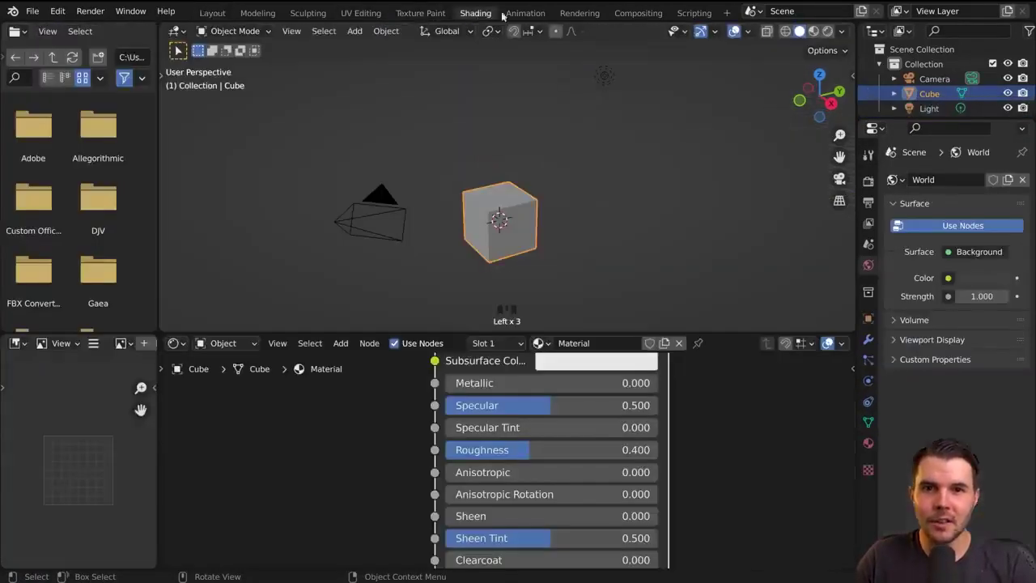
left_click(212, 13)
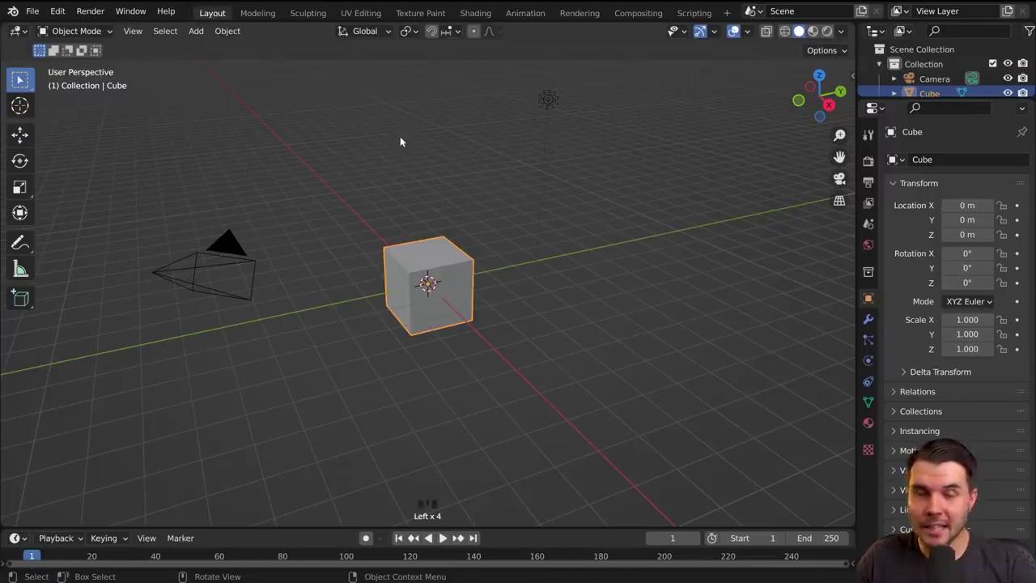
left_click(695, 13)
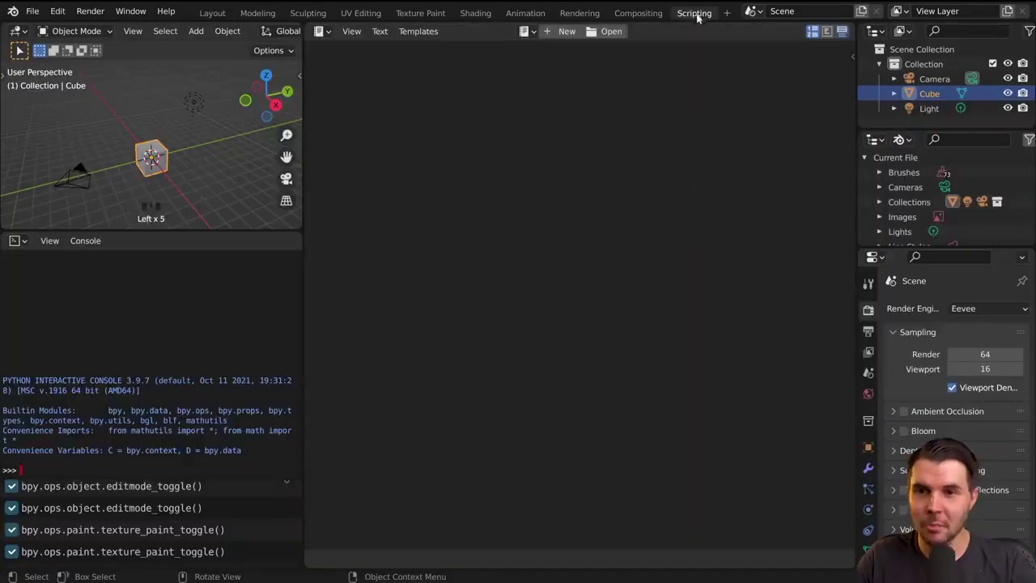
left_click(212, 13)
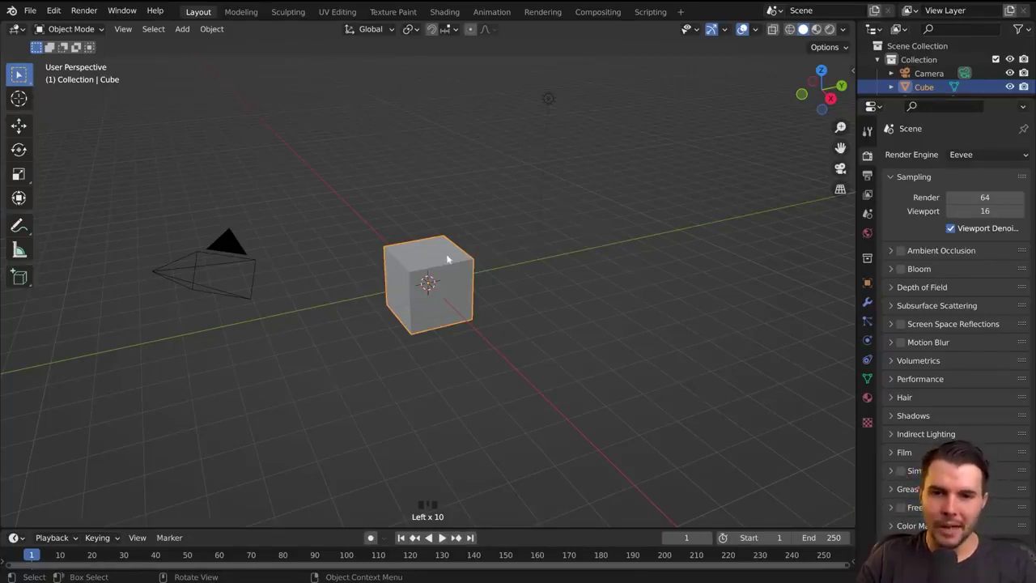
- Select the light and the camera in turn, render a still image of the scene and close the render result
left_click(549, 100)
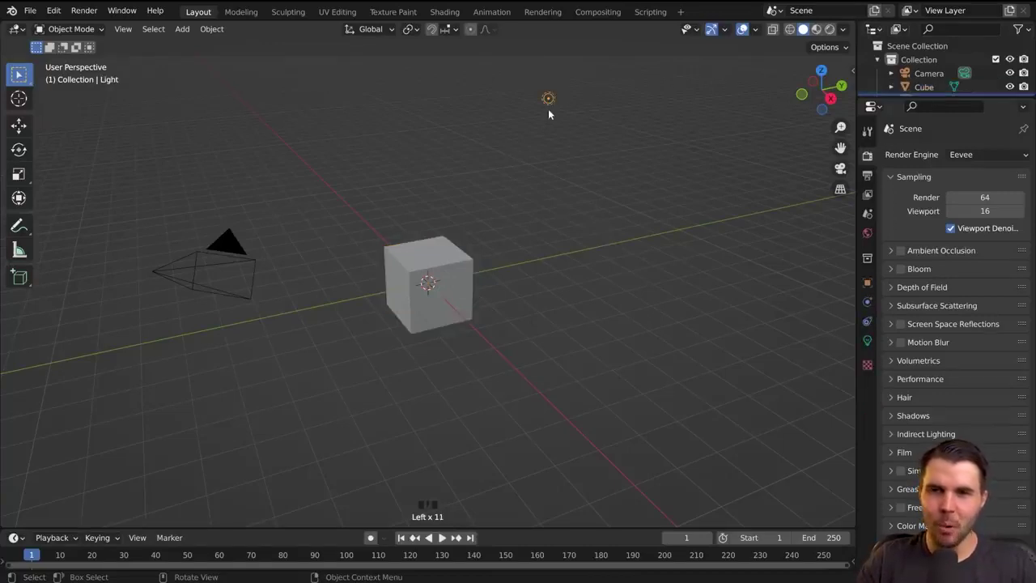
left_click(242, 249)
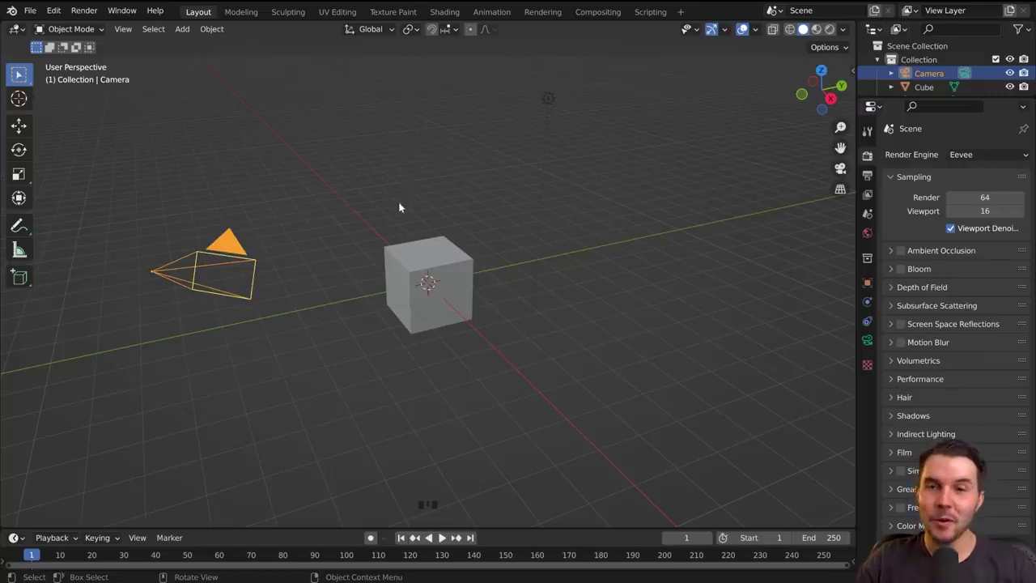
left_click(84, 10)
left_click(109, 27)
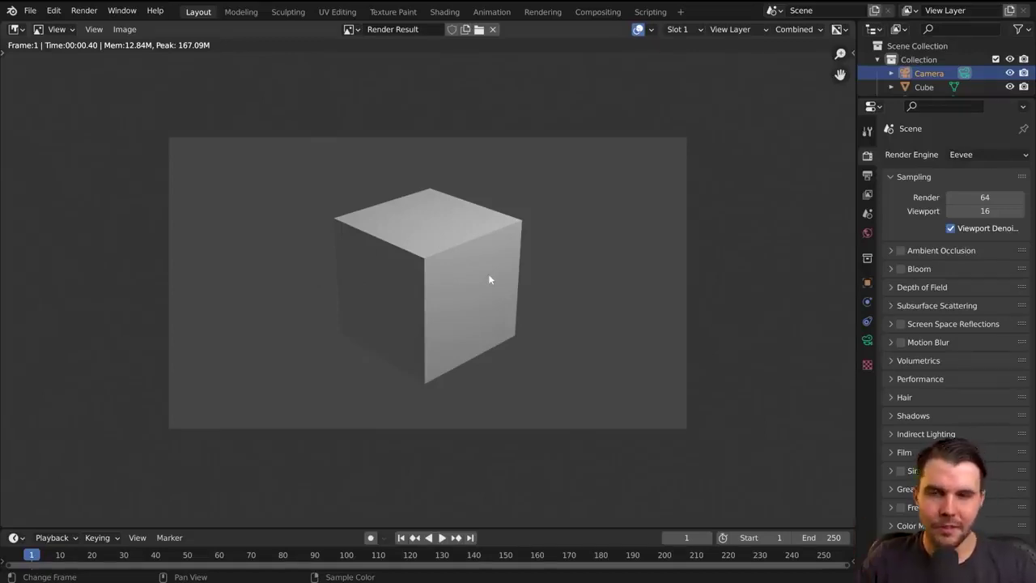
key("Escape")
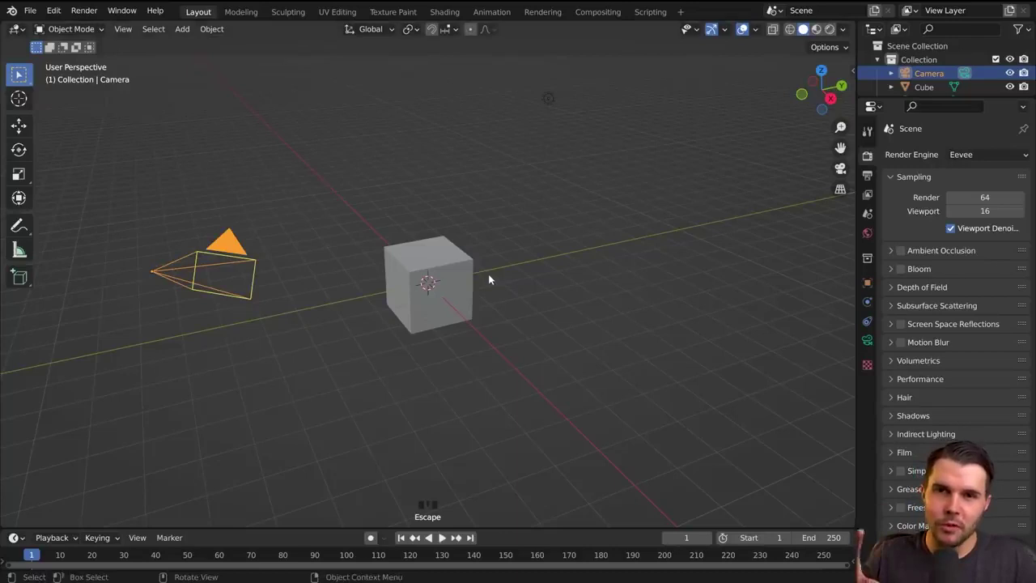
- Select the cube, render the scene once more and return to the 3D viewport
left_click(461, 279)
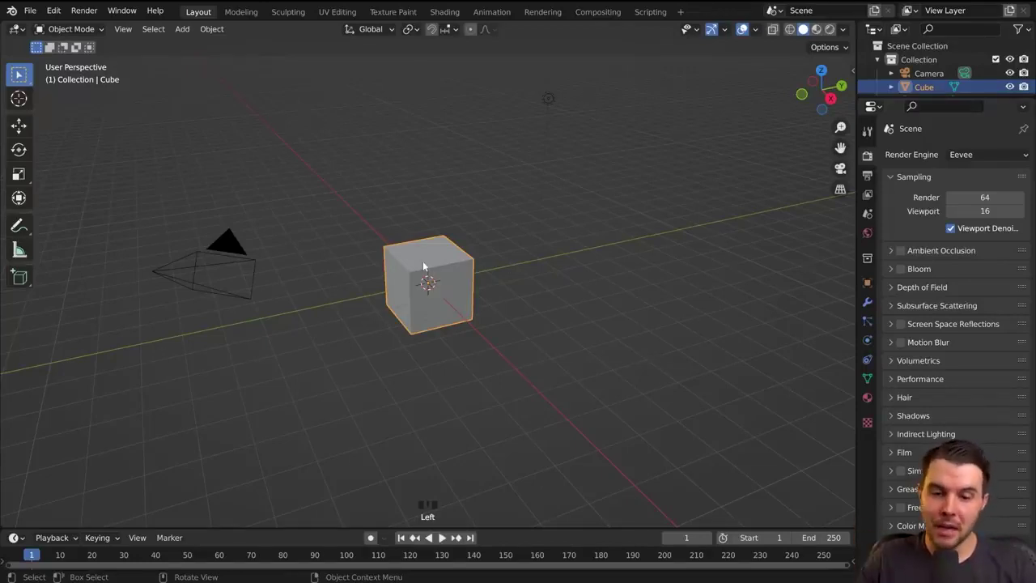
key("F12")
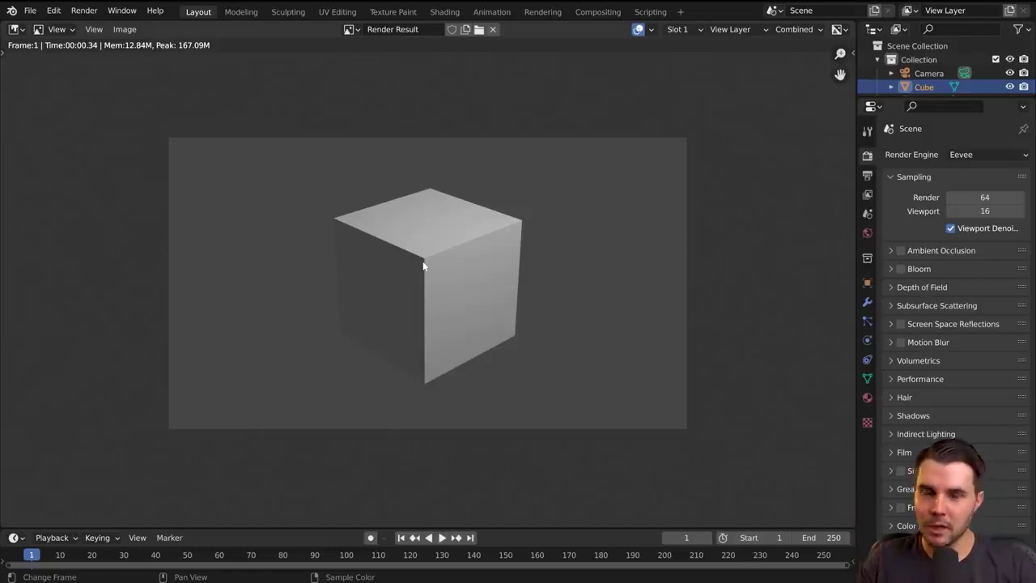
key("Escape")
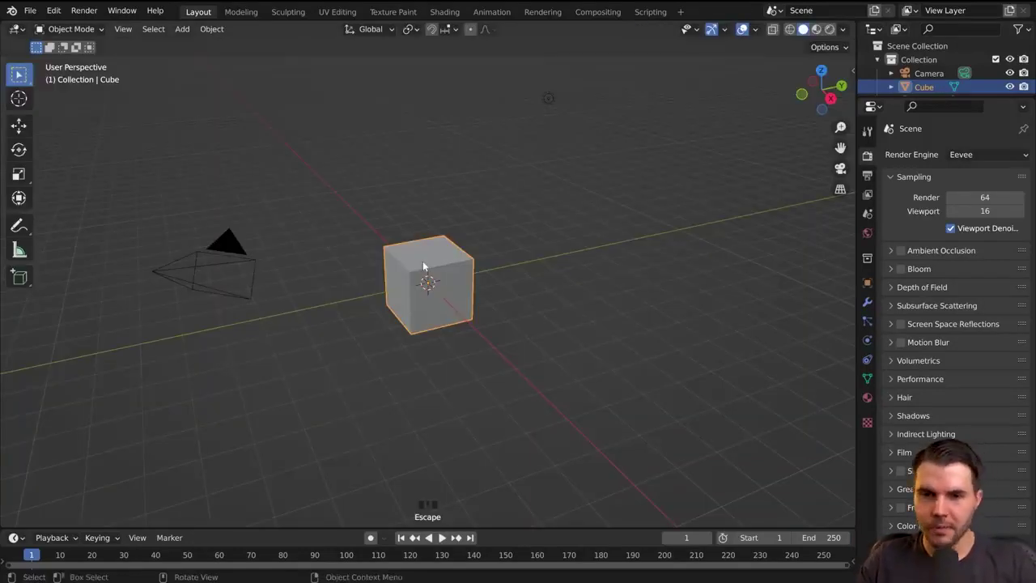
- Try to move the cube directly with the Select Box tool active
left_click_drag(415, 267, 564, 307)
left_click(418, 290)
left_click(423, 285)
left_click(443, 290)
left_click(427, 289)
left_click(418, 289)
left_click(413, 284)
left_click_drag(413, 281, 551, 352)
left_click(465, 299)
left_click(452, 301)
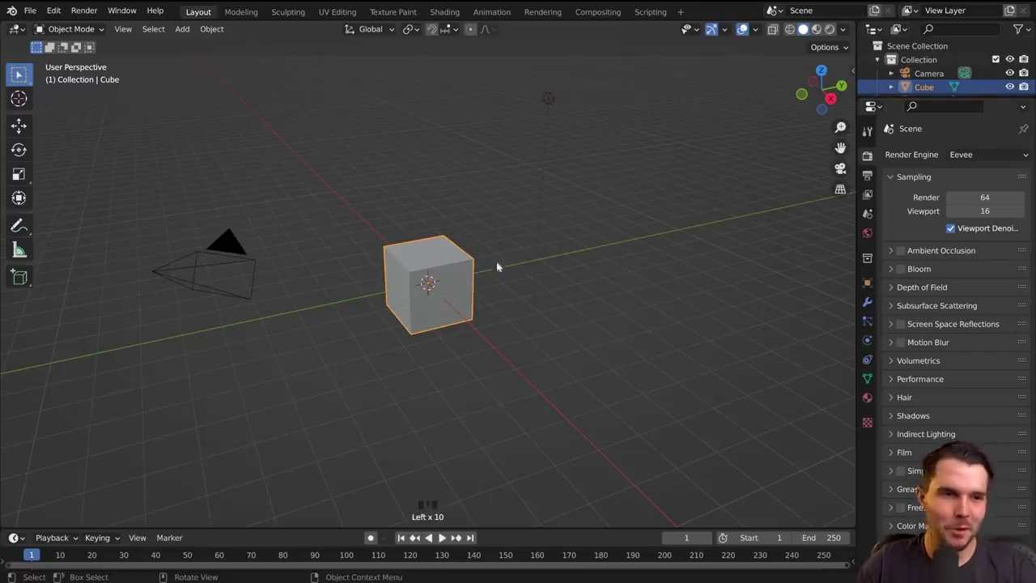
- Move the cube slightly upward with the Move tool's axis handles, and switch back to the Select Box tool
left_click(21, 131)
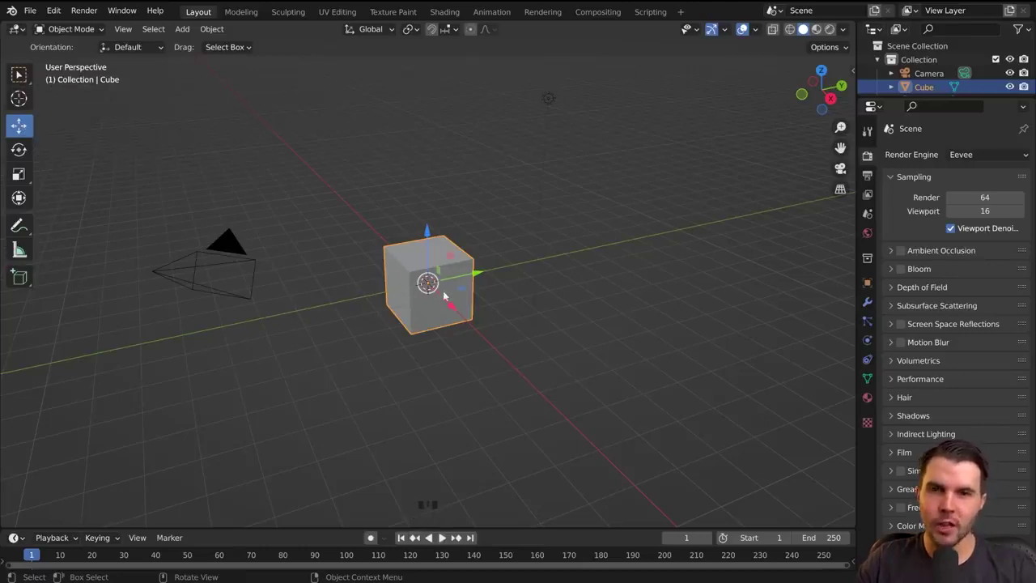
left_click_drag(428, 244, 455, 204)
left_click_drag(474, 260, 455, 201)
right_click(456, 199)
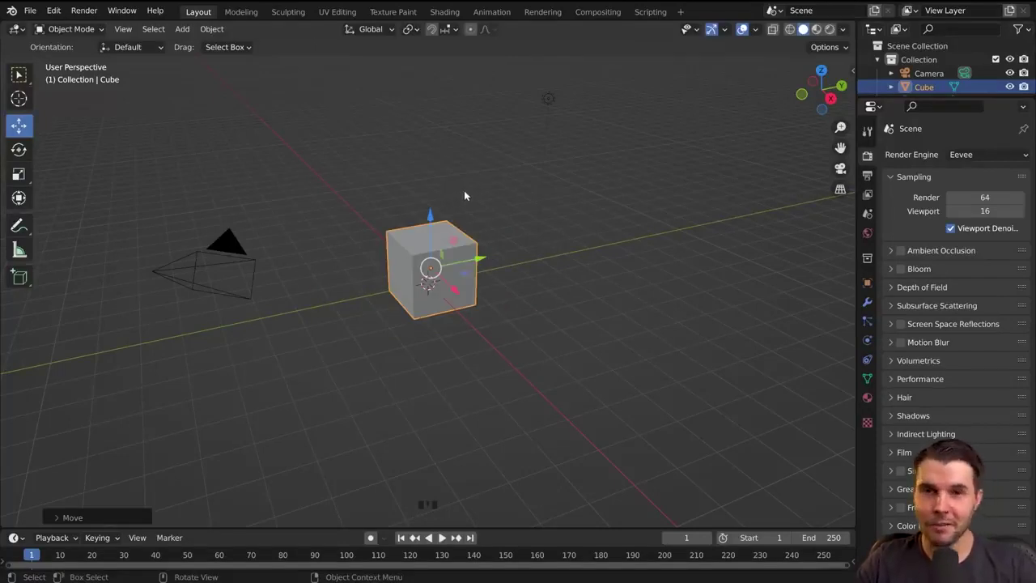
left_click(20, 75)
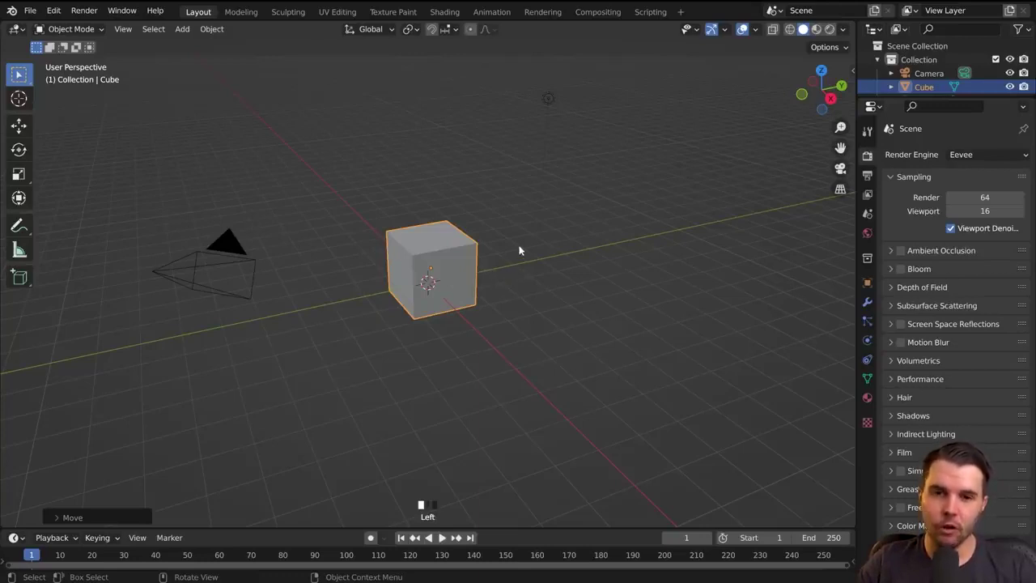
- Grab the cube and move it freely around the viewport several times, placing it back near the world origin
key("g")
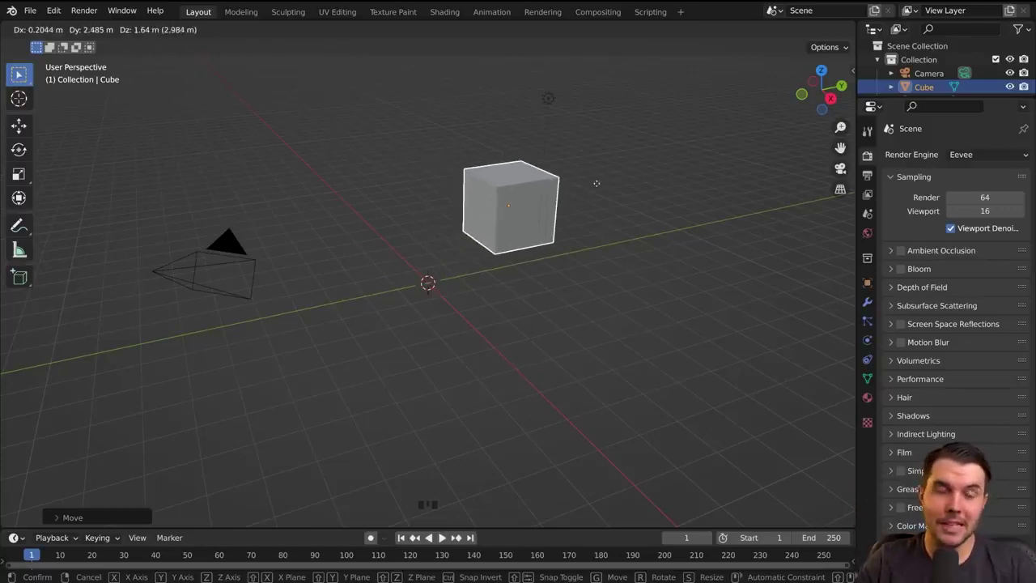
left_click(545, 188)
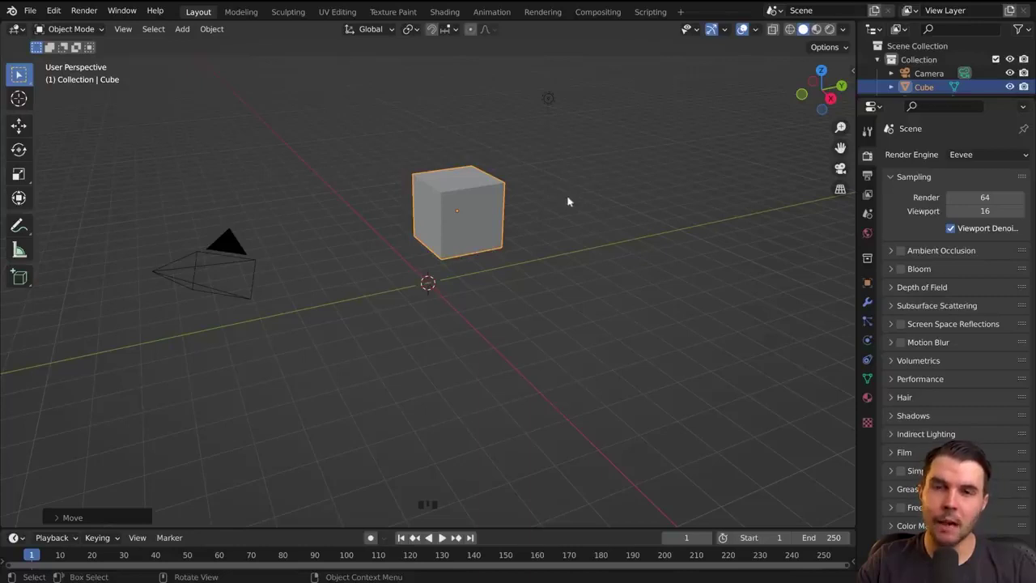
key("g")
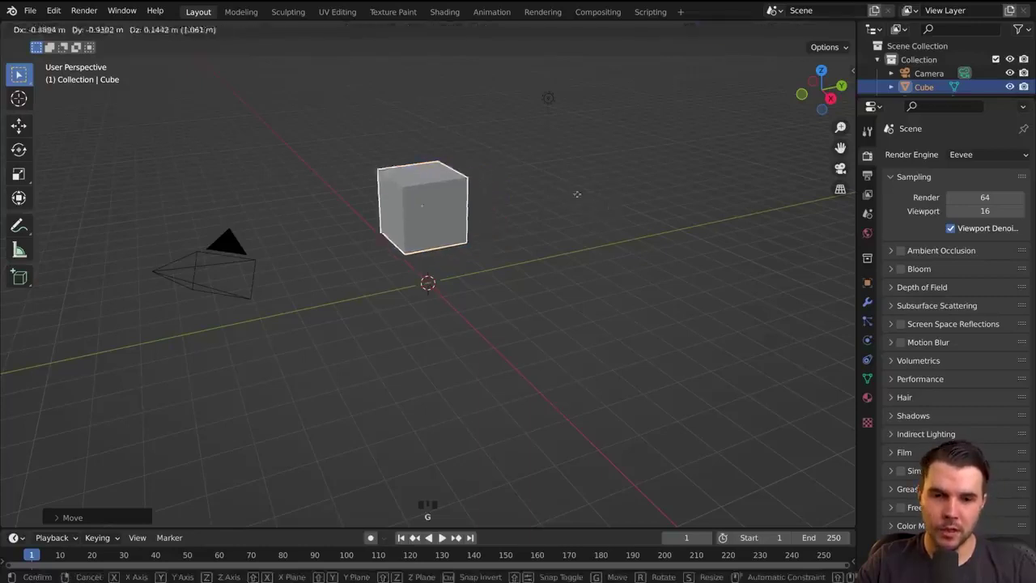
left_click(400, 154)
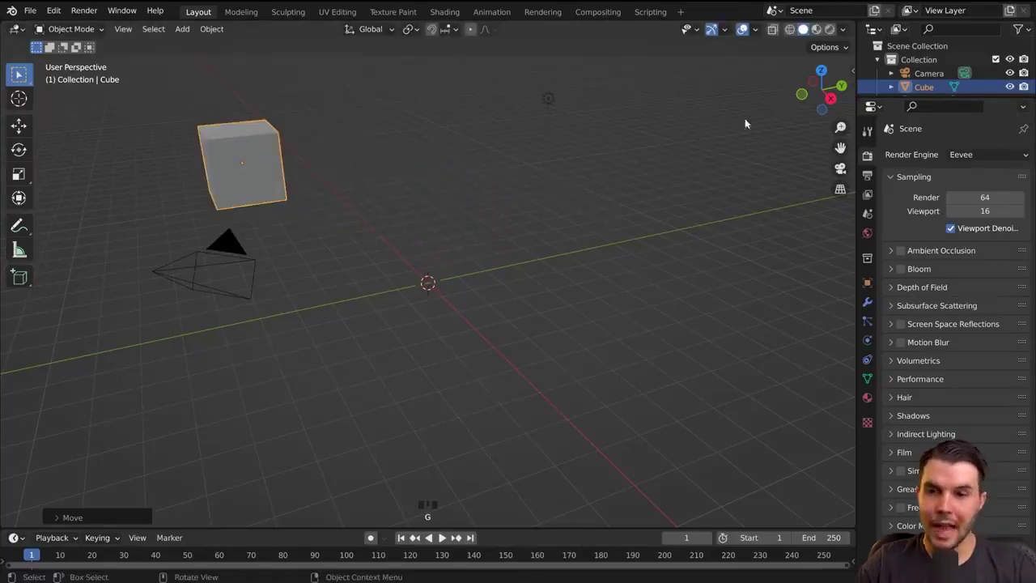
key("g")
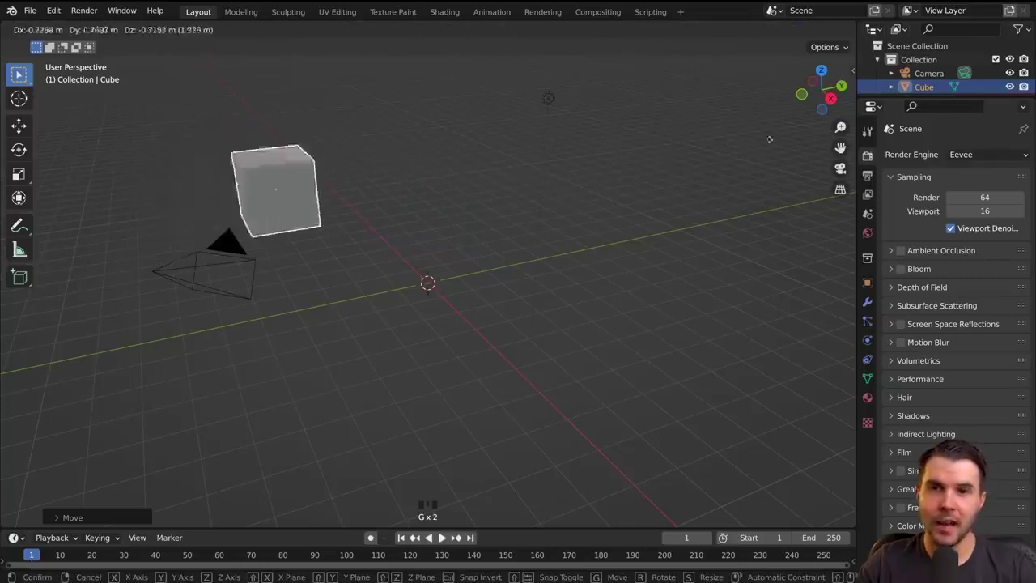
left_click(750, 149)
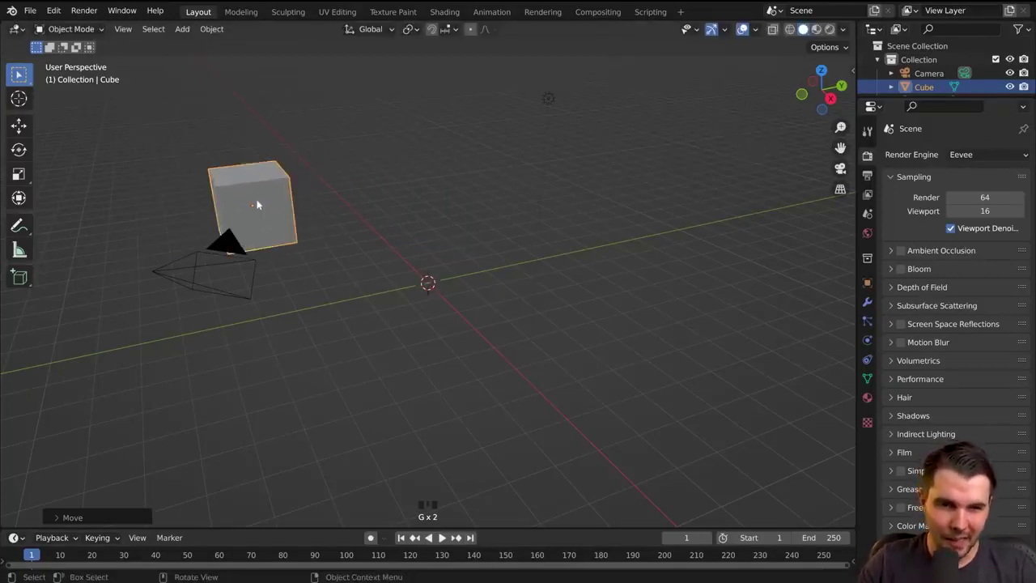
key("g")
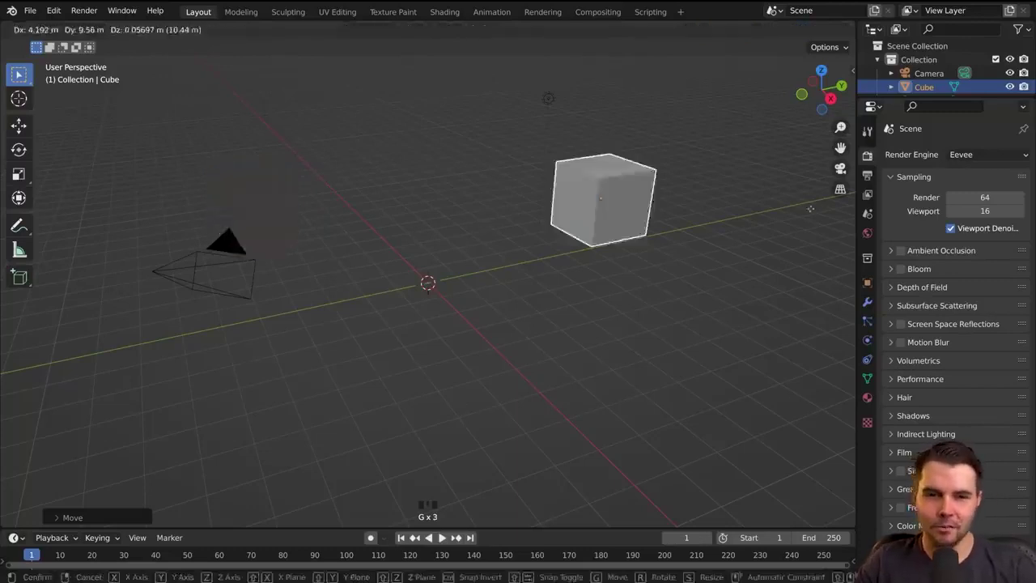
key("g")
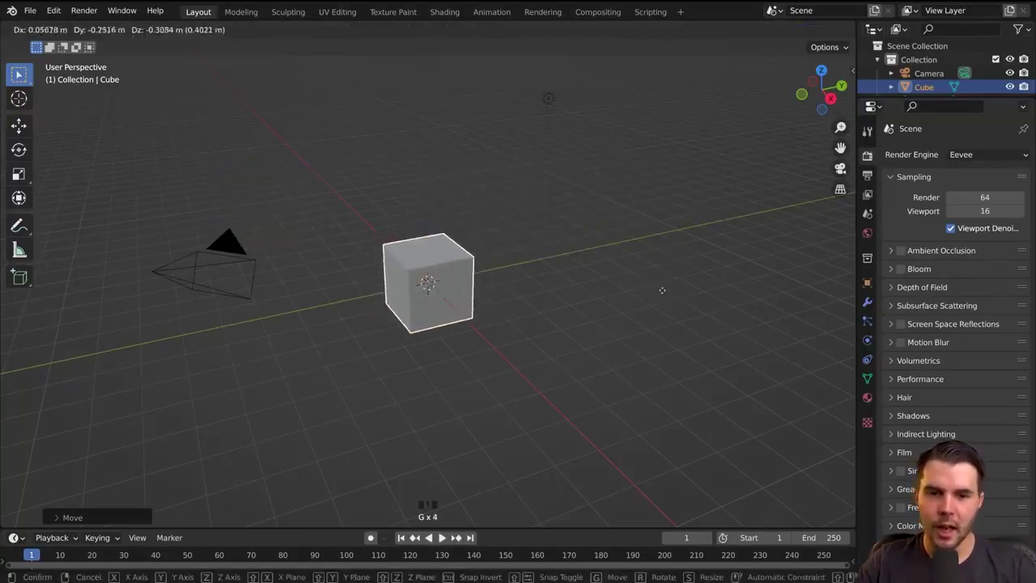
left_click(664, 293)
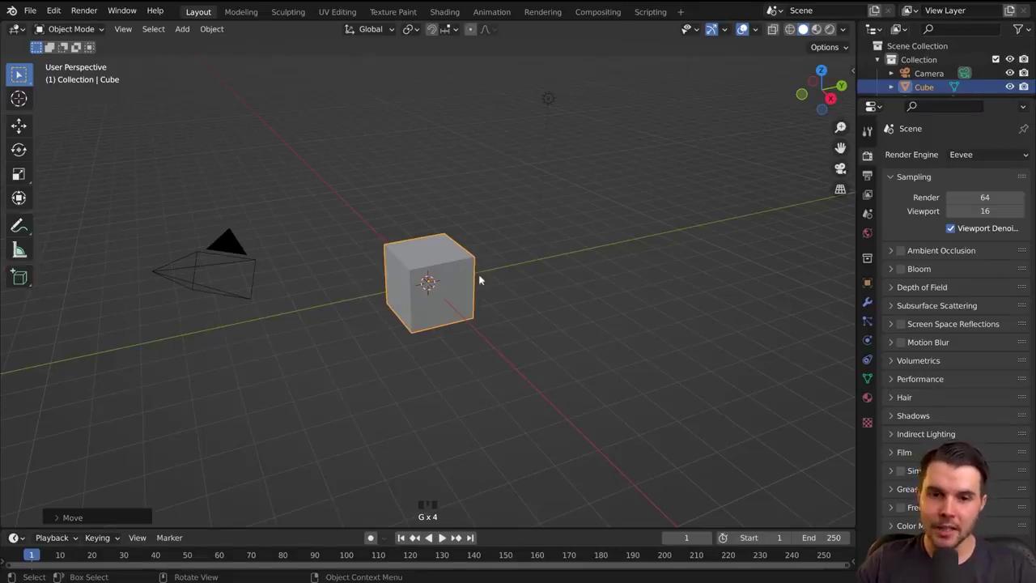
- Try moving the cube constrained to the global X, Y and Z axes in turn, and cancel the move
key("g")
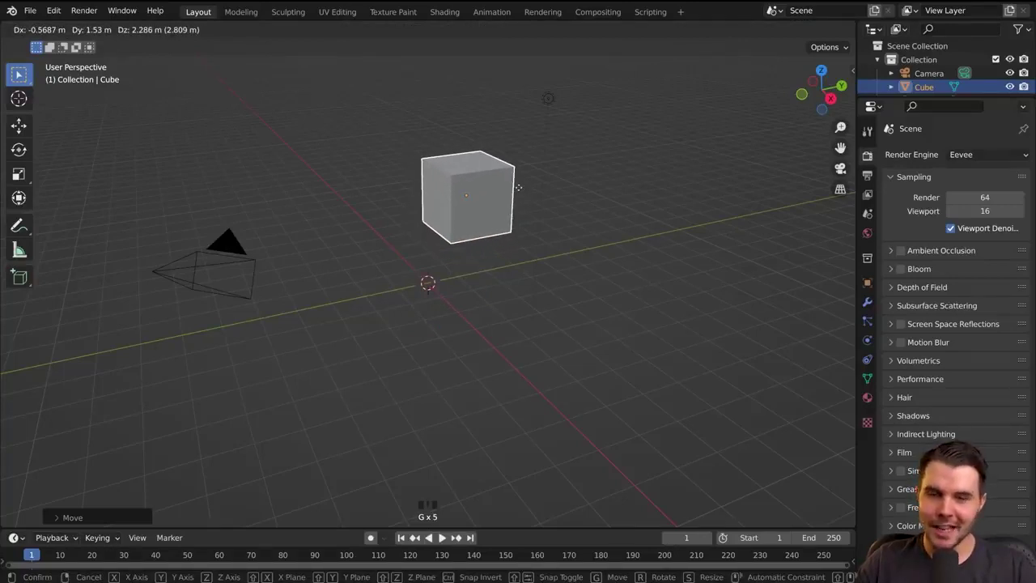
key("x")
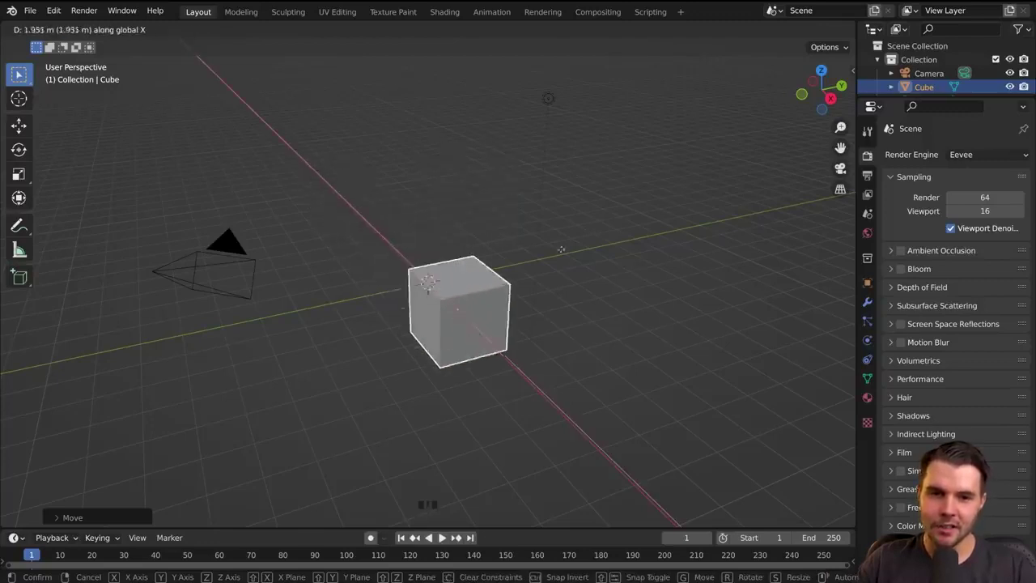
key("y")
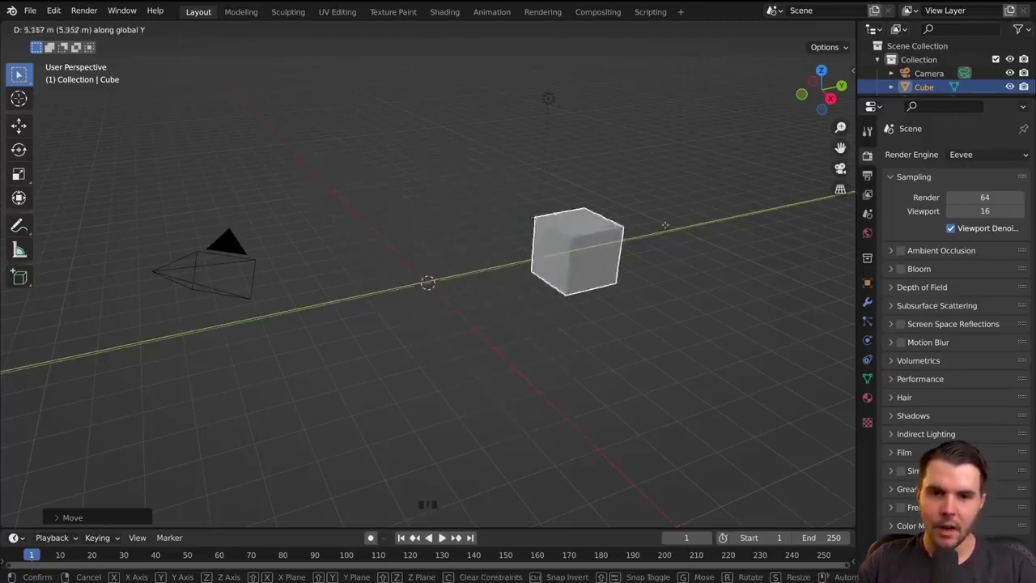
key("z")
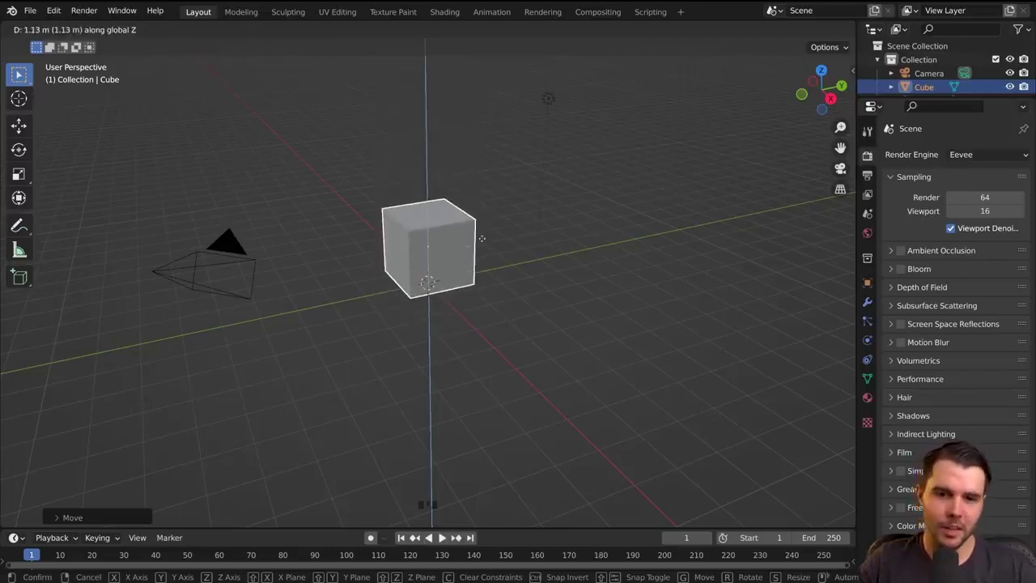
right_click(481, 237)
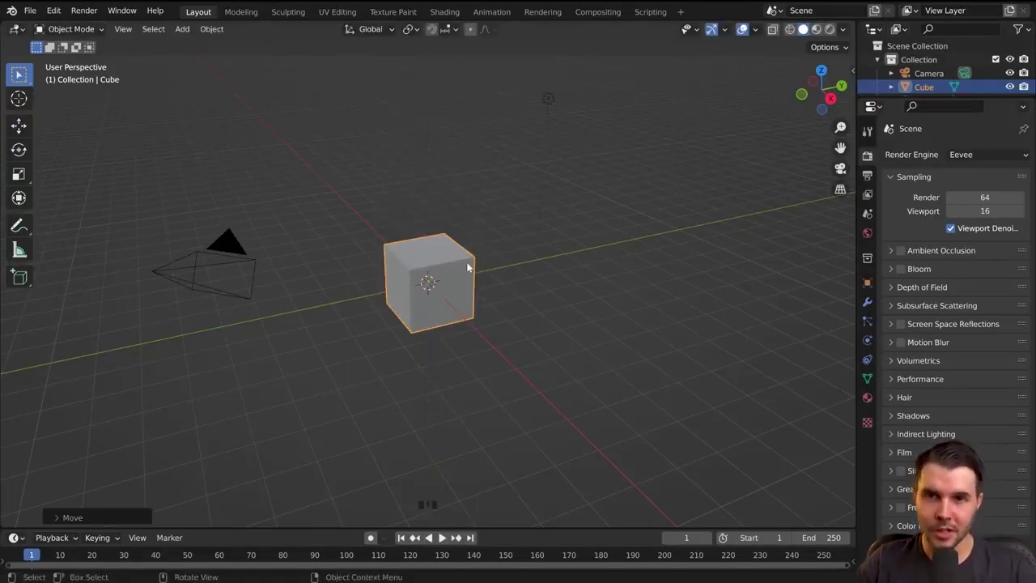
- Grab the cube, alternate the constraint between the global Z, Y and X axes, and place it about -0.11 m along Y
key("g")
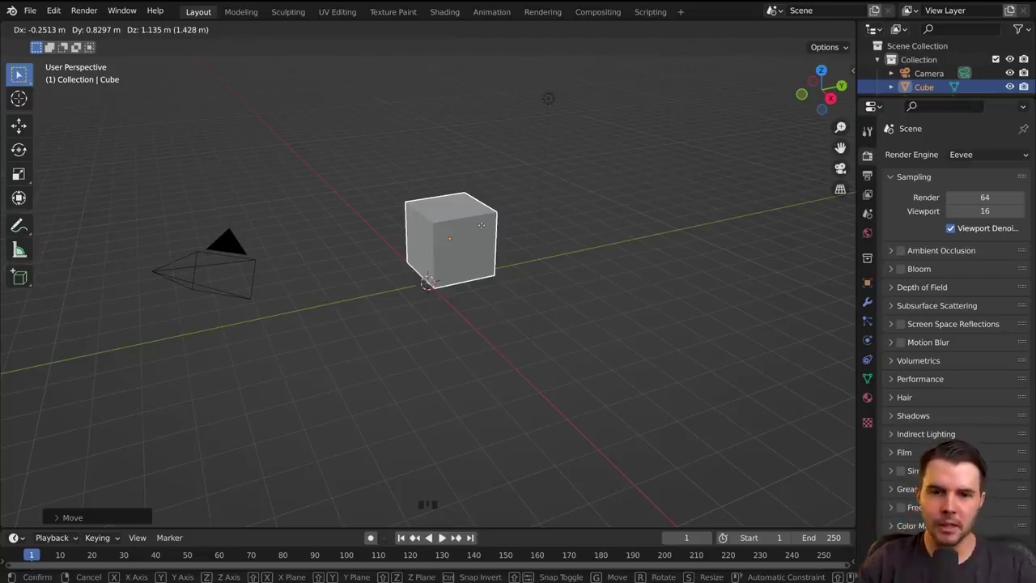
key("z")
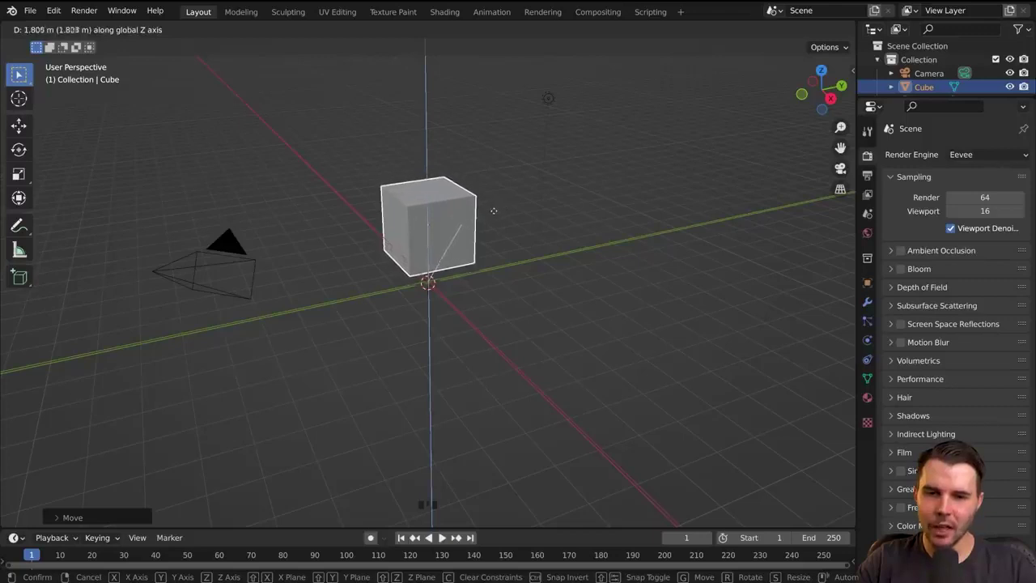
key("y")
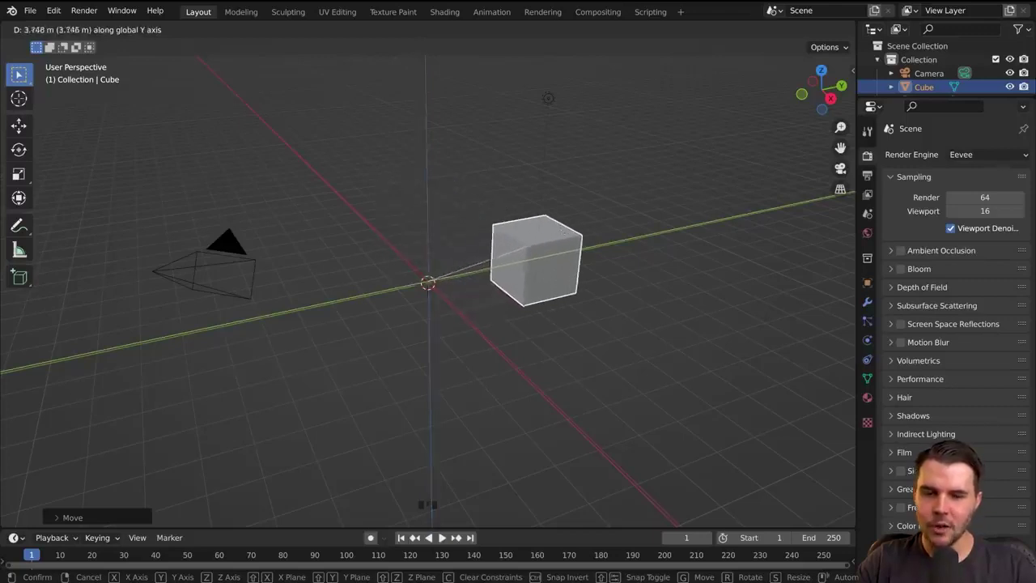
key("x")
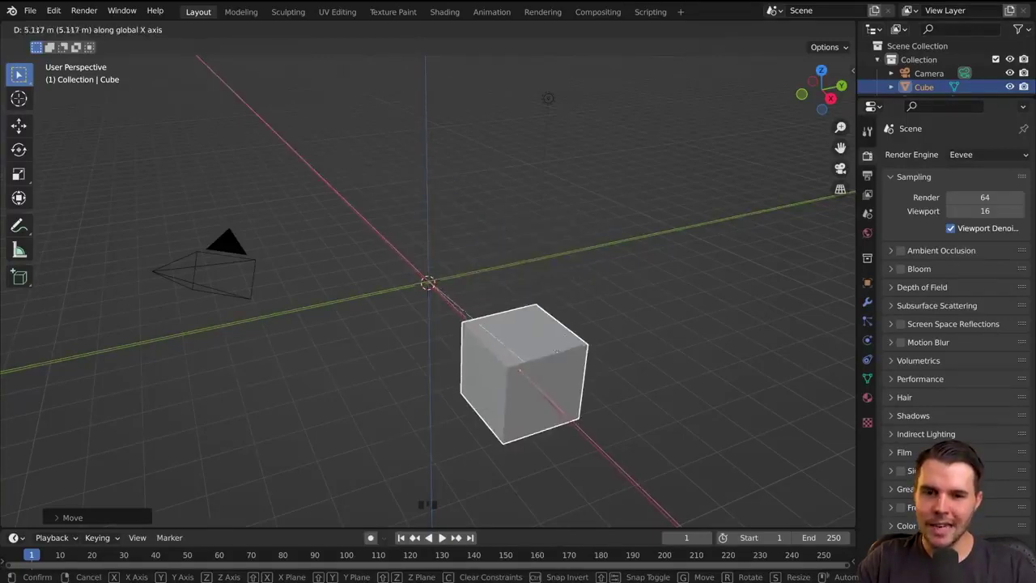
key("z")
key("y")
key("x")
key("y")
key("x")
key("y")
key("x")
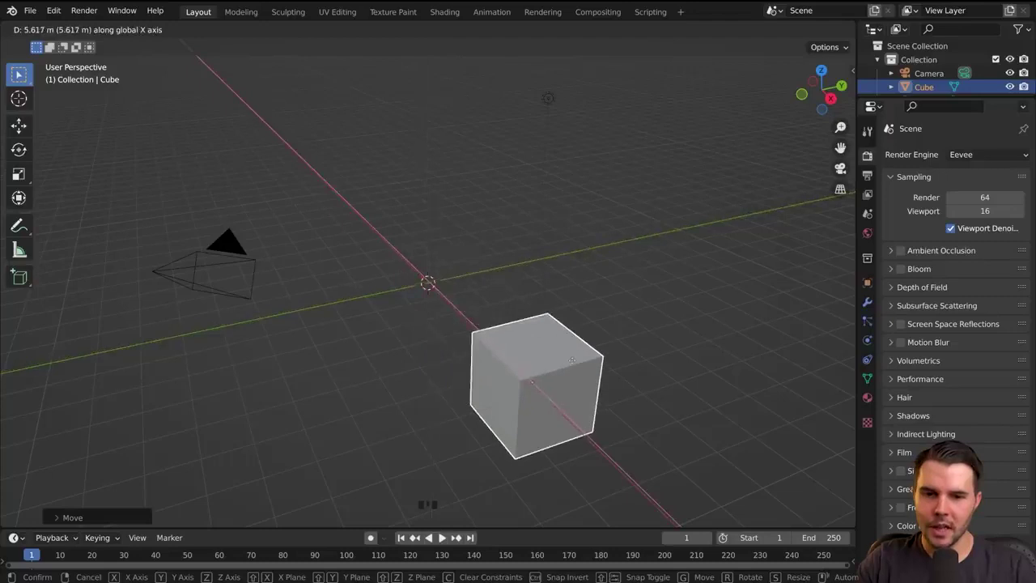
key("y")
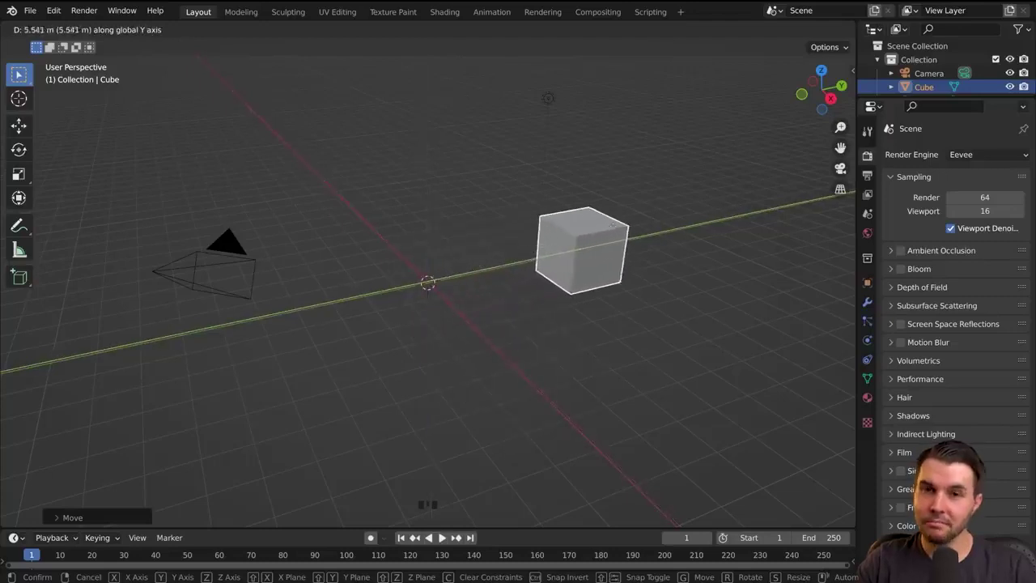
key("x")
key("y")
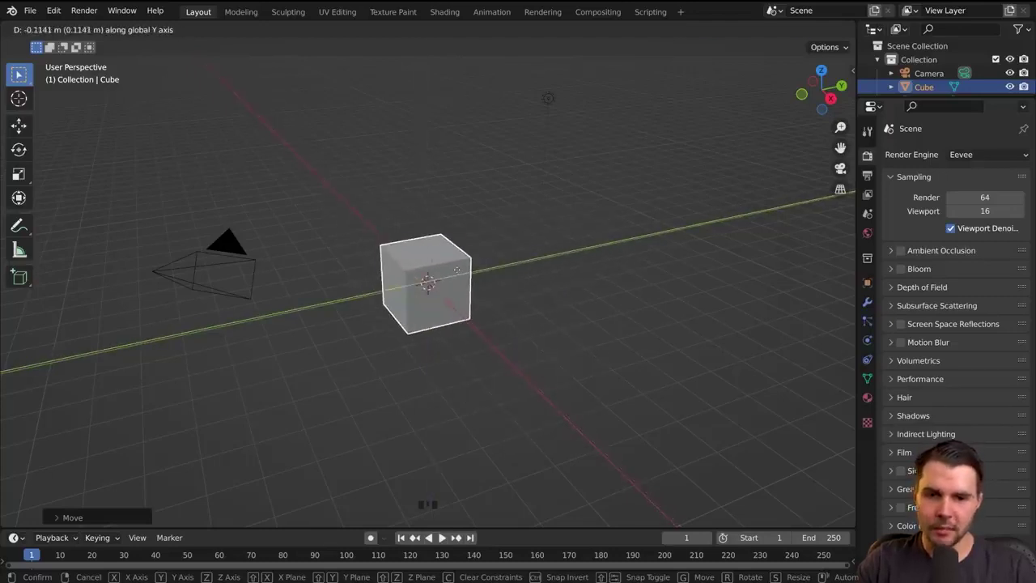
left_click(457, 269)
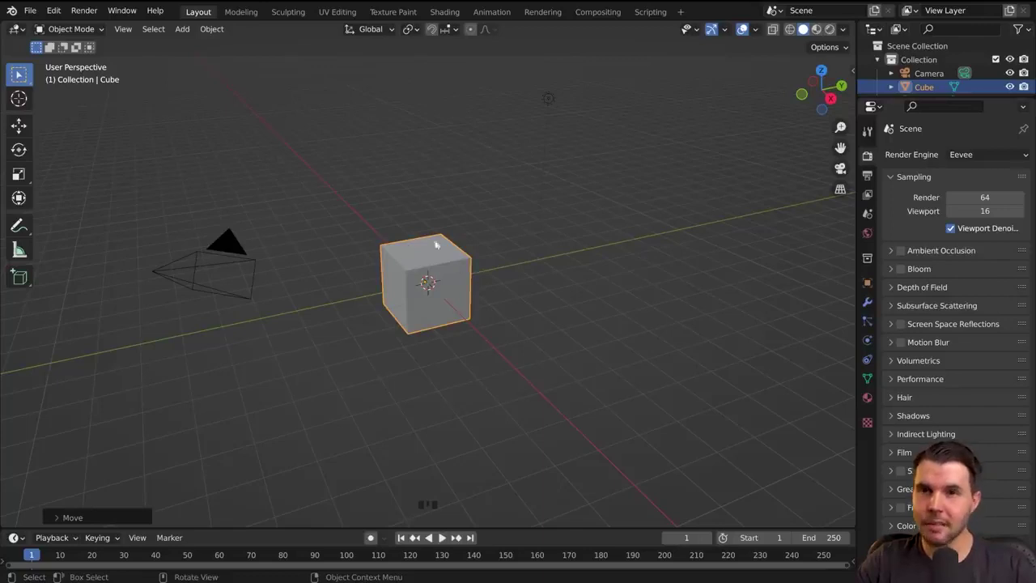
- Try rotating the cube with the Rotate tool's axis rings
left_click(19, 149)
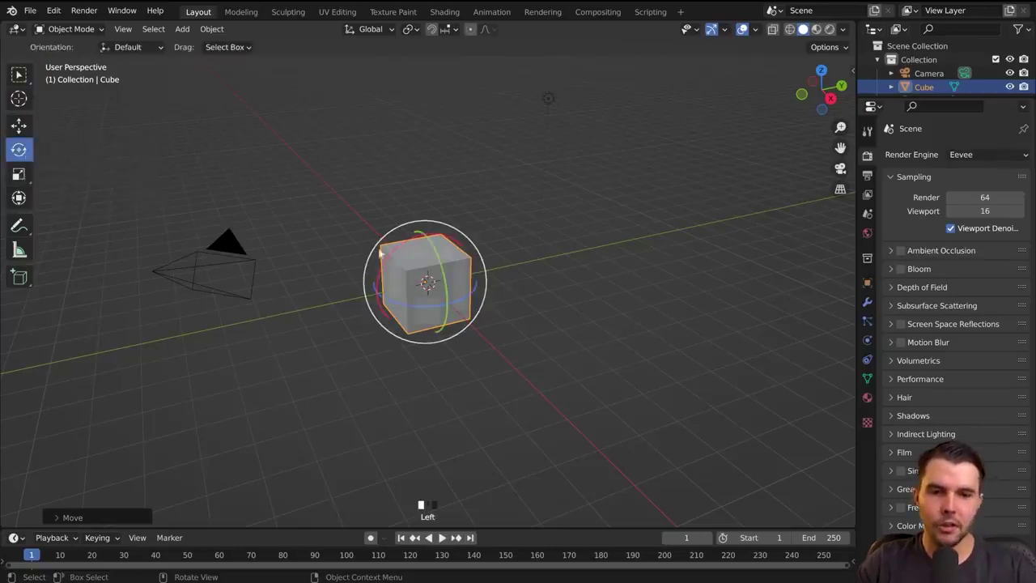
left_click_drag(375, 294, 315, 207)
mouse_move(428, 279)
left_mouse_down()
mouse_move(437, 260)
mouse_move(457, 268)
mouse_move(450, 261)
mouse_move(428, 278)
left_mouse_up()
- Try scaling the cube with the Scale tool's axis handles, and cancel the scaling
left_click(18, 173)
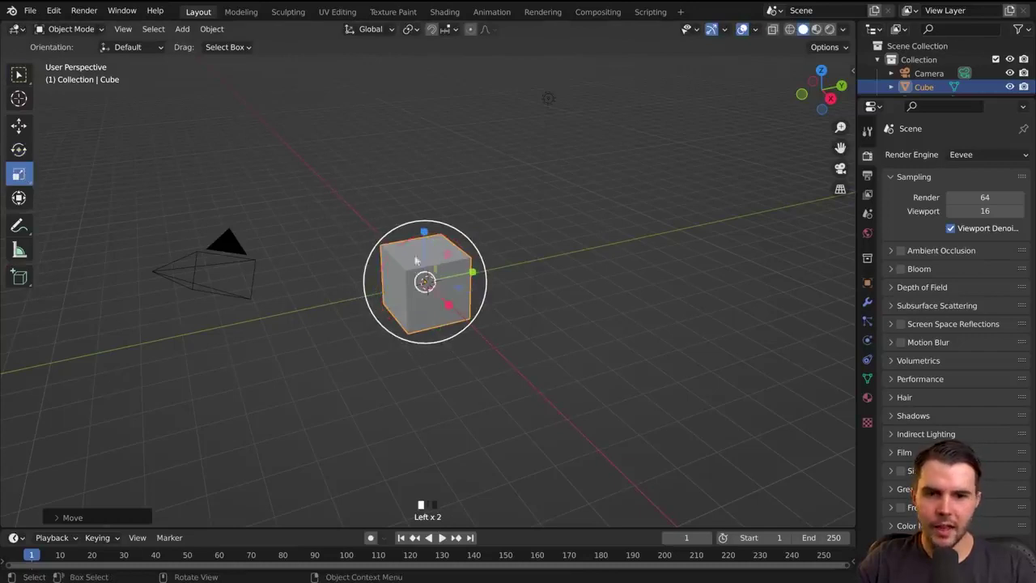
left_click_drag(425, 232, 580, 150)
right_click(448, 186)
right_click(547, 191)
- Activate the Move tool, try rotating the cube freely and around the global X and Y axes, and cancel the rotation
left_click(19, 125)
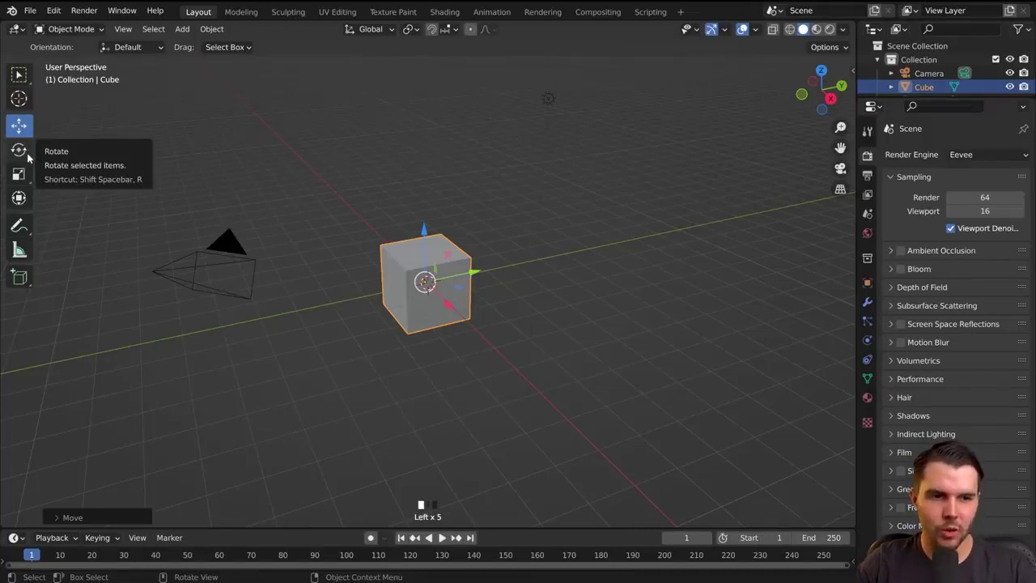
key("shift+space")
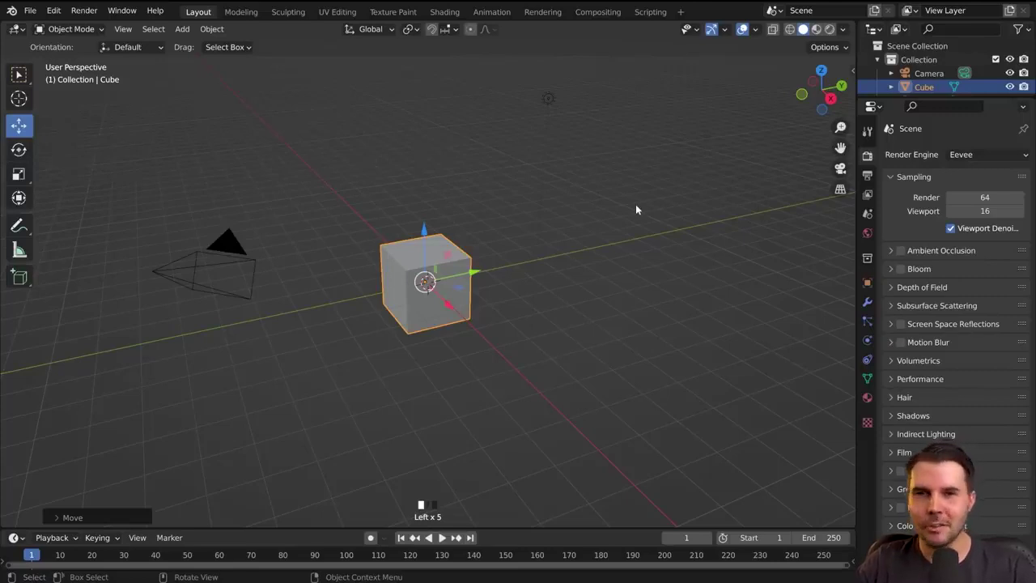
key("r")
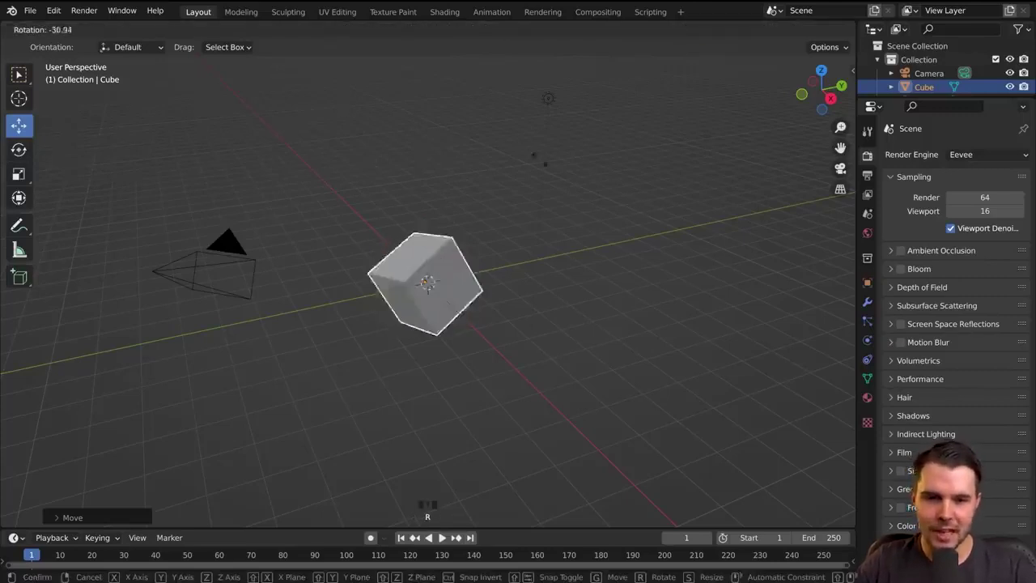
key("x")
key("y")
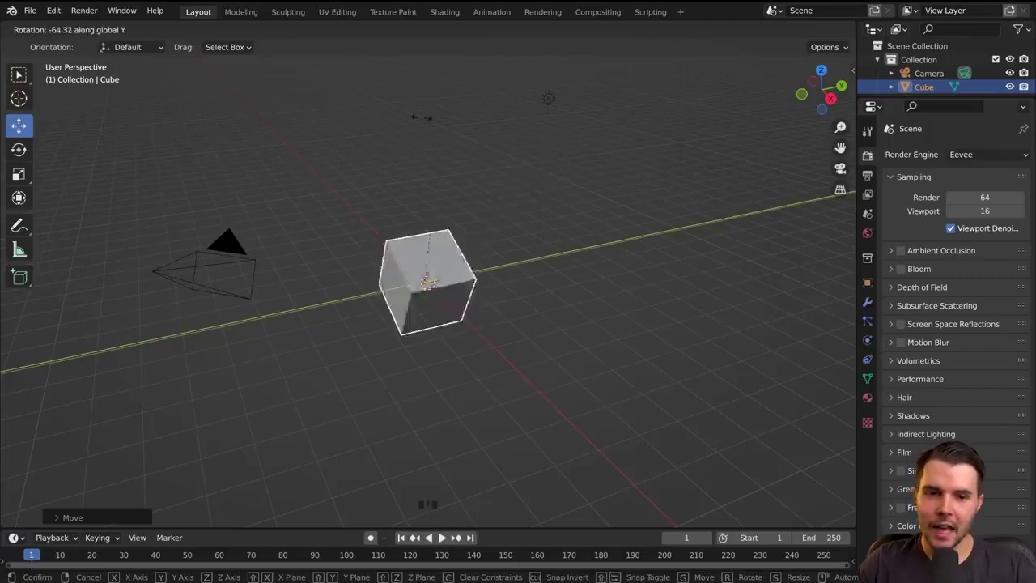
middle_click_drag(535, 289, 524, 198)
left_click_drag(524, 197, 588, 204)
middle_click_drag(588, 204, 603, 221)
right_click(623, 255)
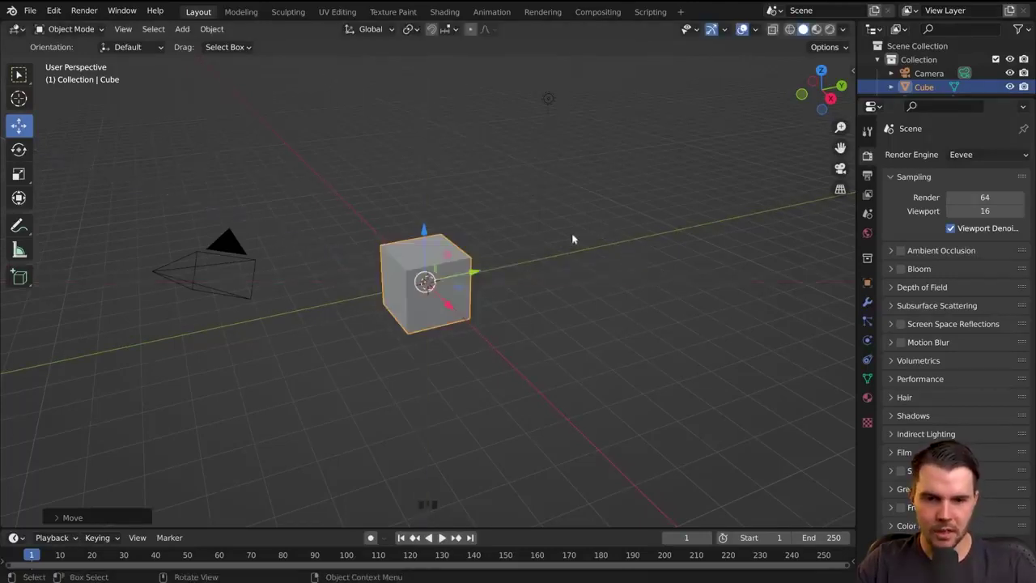
- Try rotating the cube around the global X axis only, and cancel the rotation
key("r")
key("x")
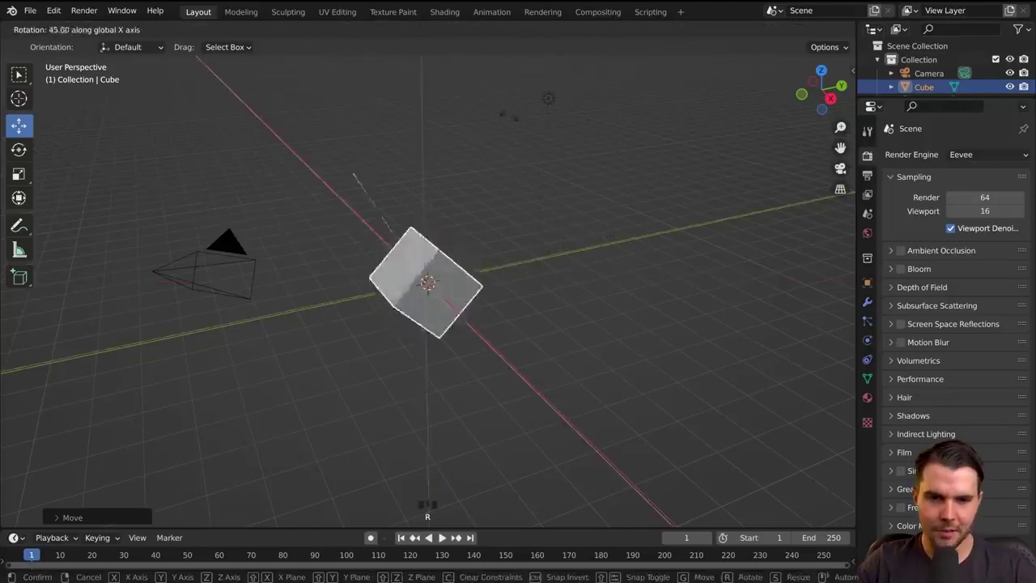
right_click(568, 159)
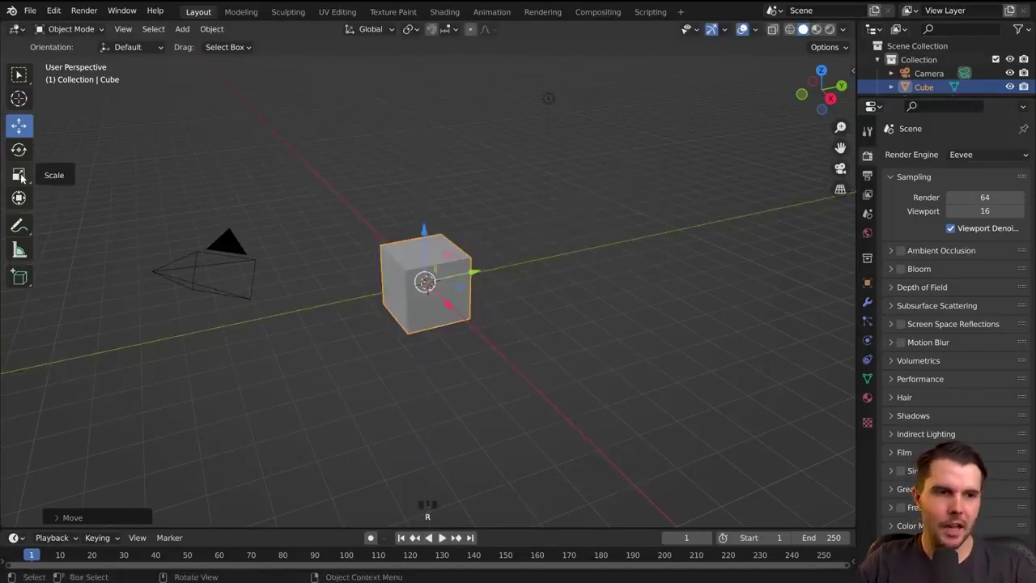
- Try scaling the cube uniformly and along the global Y and Z axes, and cancel the scaling
key("s")
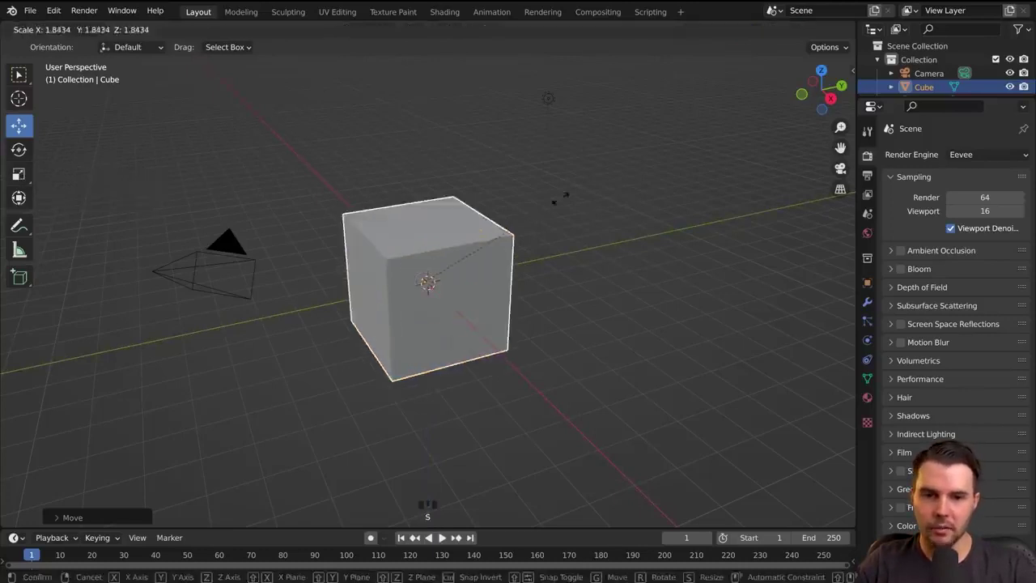
key("y")
key("z")
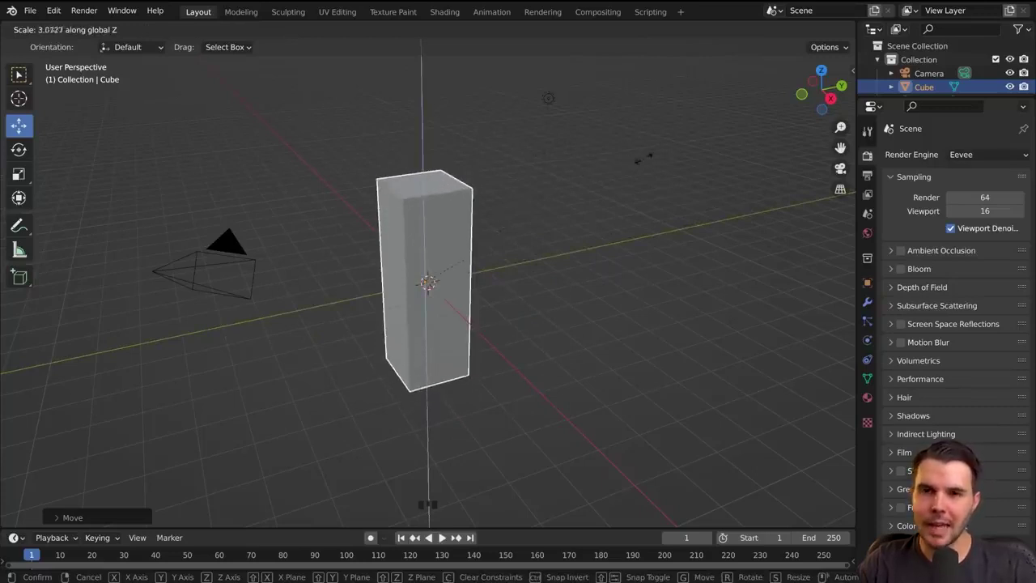
right_click(601, 138)
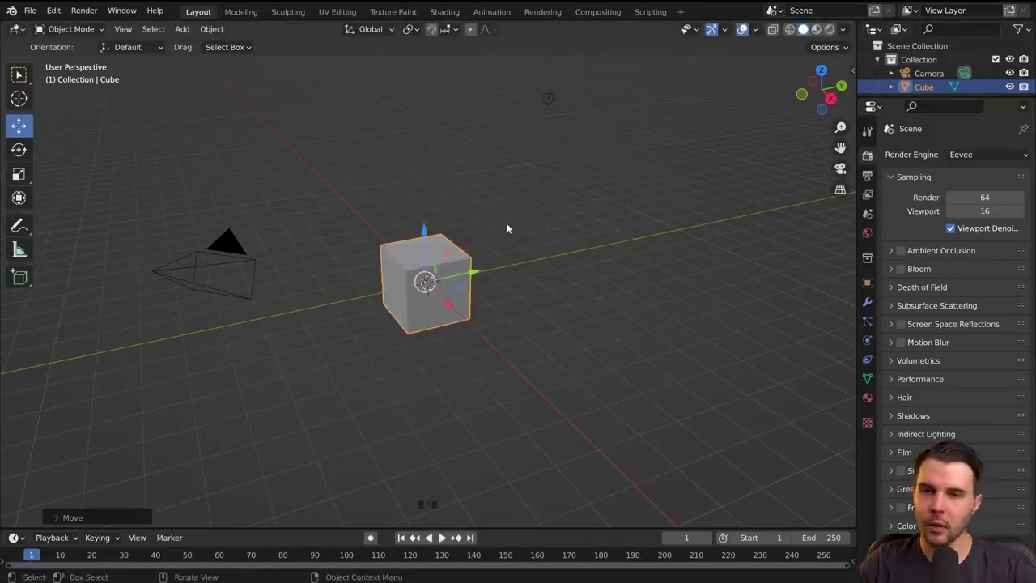
- Switch to the Select Box tool and stretch the cube into a long block along the global Z axis
left_click(20, 76)
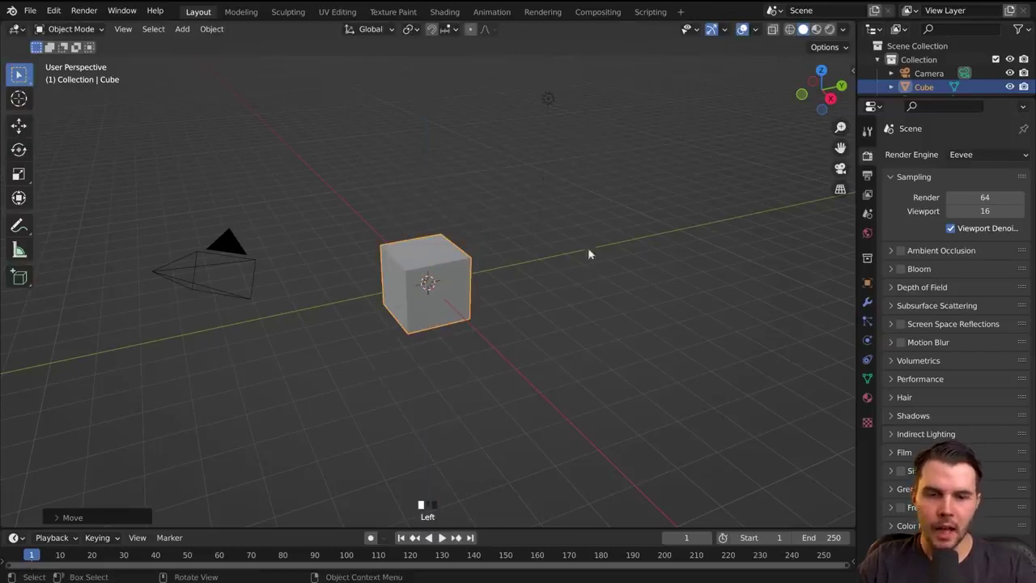
key("r")
key("x")
key("y")
key("z")
key("s")
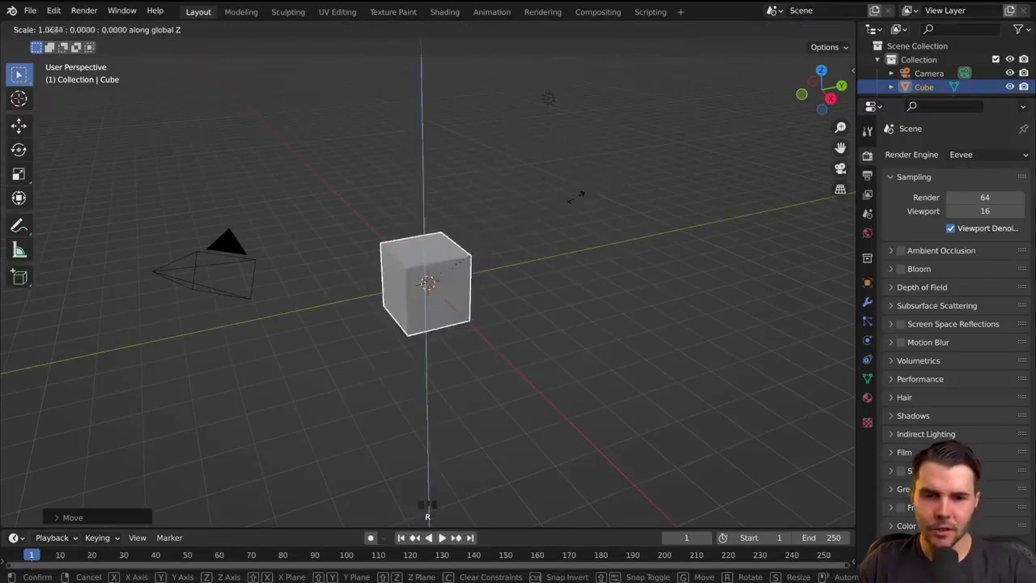
left_click(817, 212)
- Rotate the stretched cube around the global X axis so it lies tilted
key("r")
key("x")
left_click(546, 174)
- Move the tilted block away along the global Y axis, and move it back along Y to the world origin
key("g")
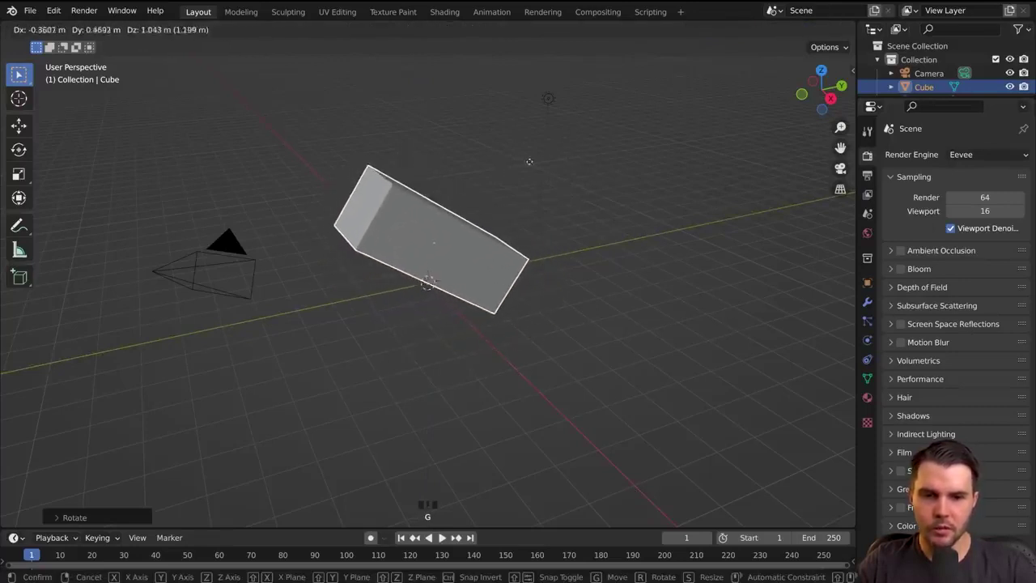
key("y")
left_click(696, 163)
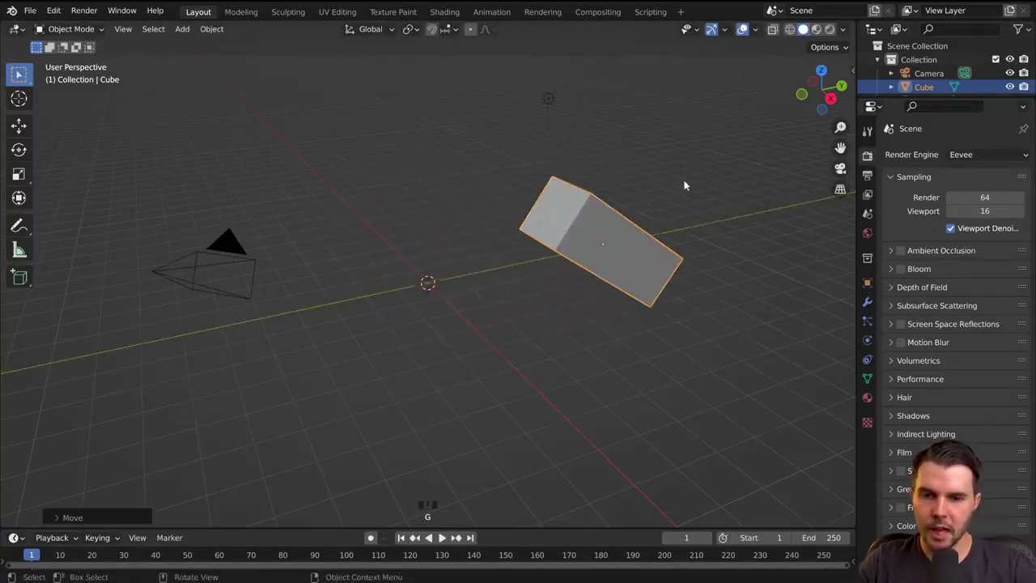
key("g")
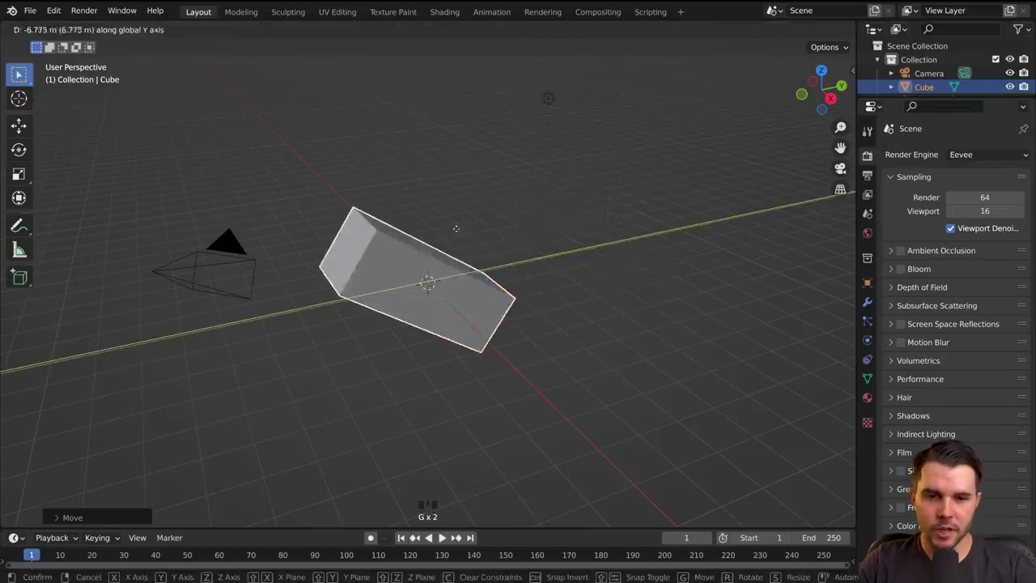
left_click(457, 230)
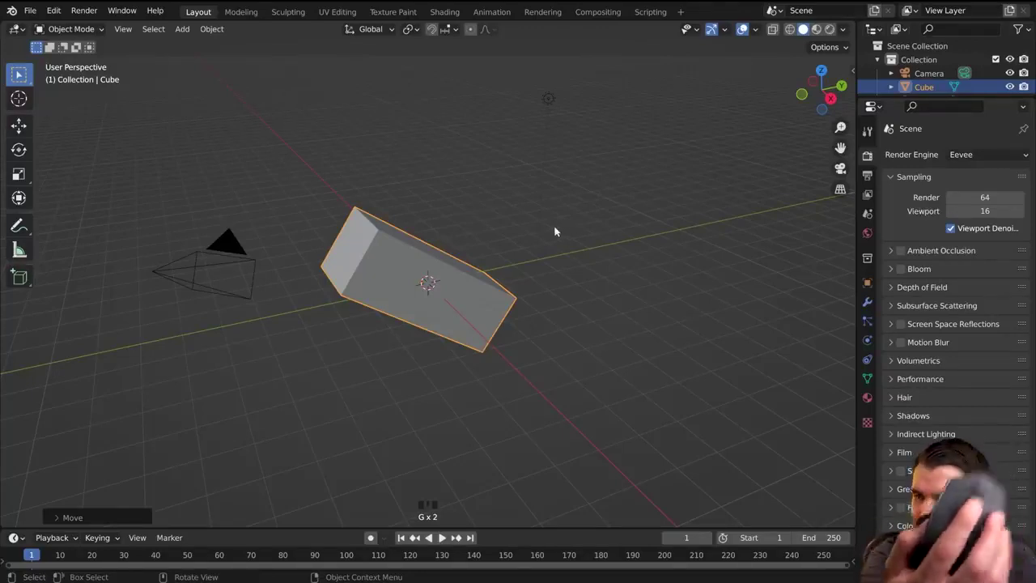
- Orbit the viewport around the tilted block, both directly and with the navigation gizmo
middle_click_drag(549, 233, 150, 222)
middle_click_drag(600, 276, 634, 234)
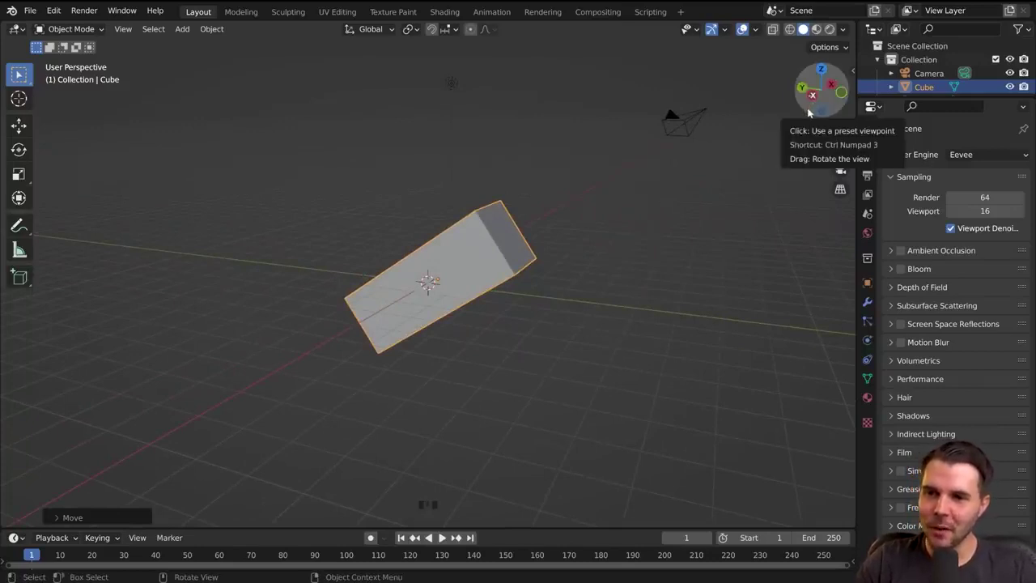
left_click_drag(809, 112, 813, 115)
left_click_drag(822, 90, 777, 92)
- Enable Emulate 3 Button Mouse in the Input preferences and put the Preferences window away
left_click(54, 11)
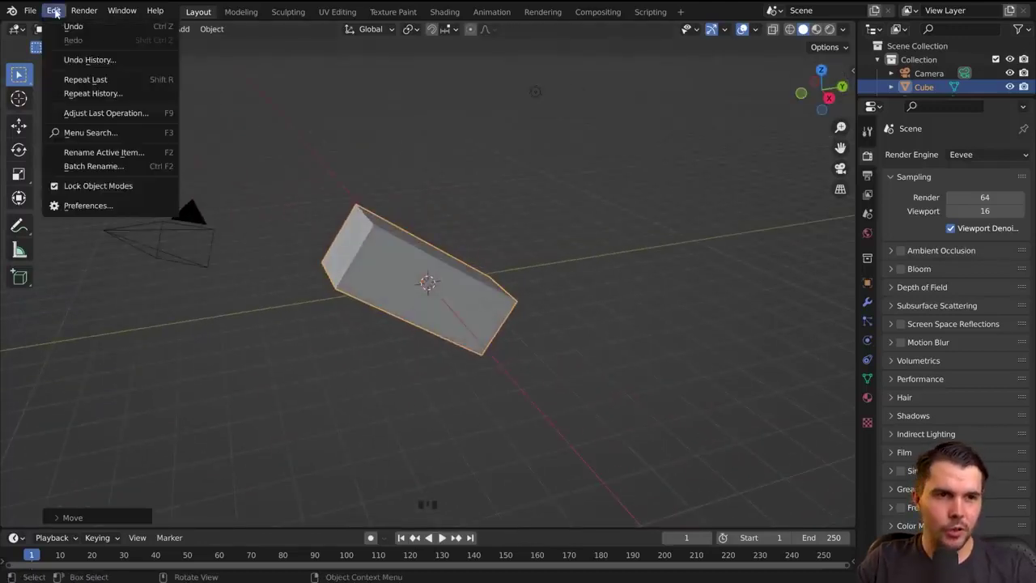
left_click(73, 204)
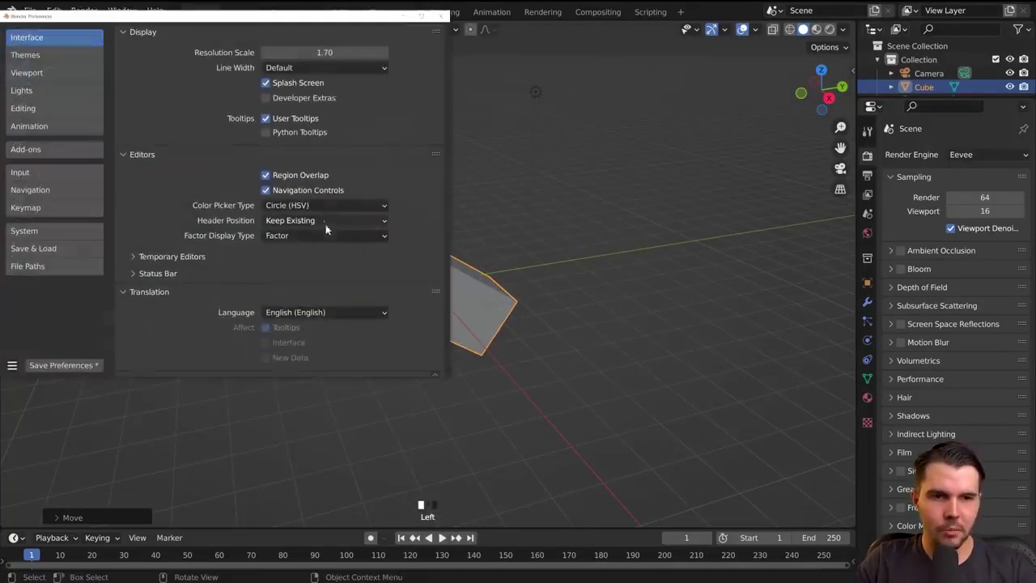
left_click(38, 171)
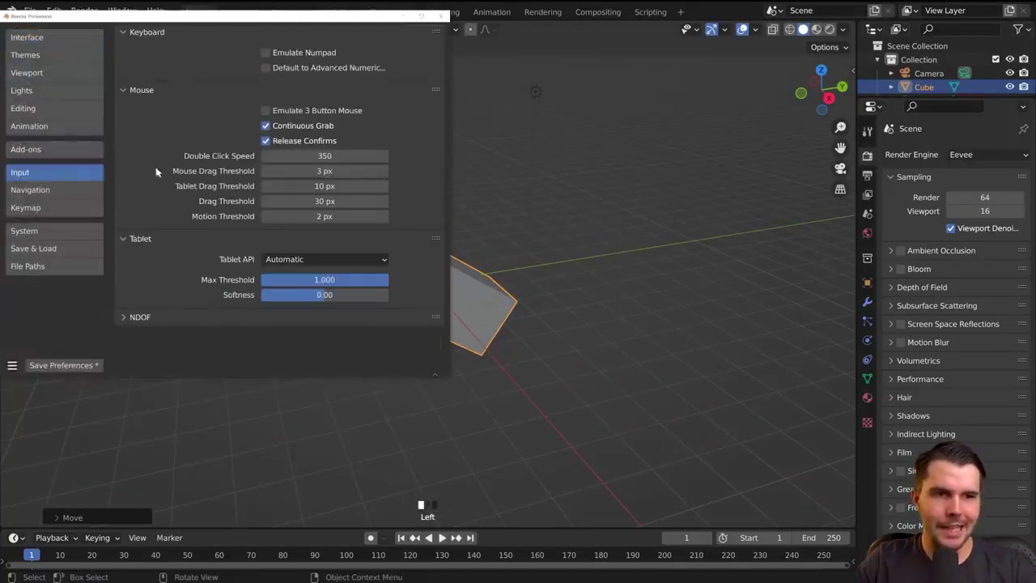
left_click(274, 114)
left_click(404, 17)
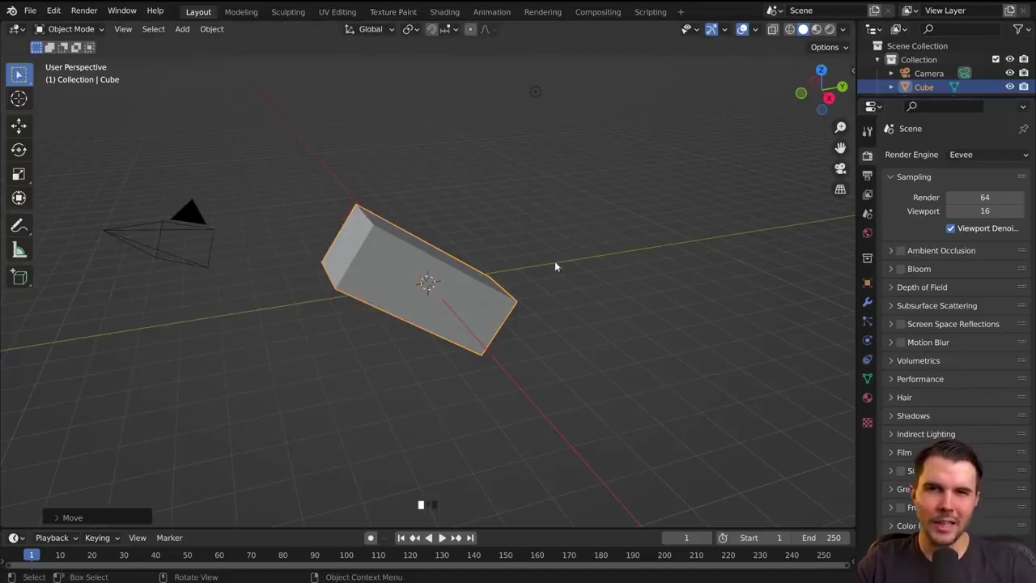
- Test orbiting the view around the block with the emulated three-button mouse
key("alt")
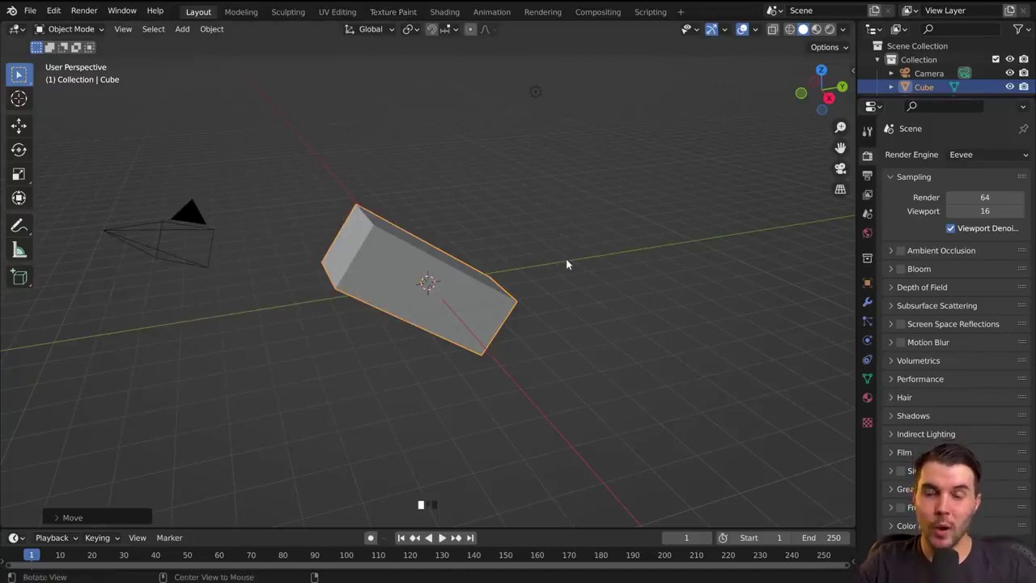
left_click_drag(566, 262, 576, 238, "alt")
mouse_move(575, 238)
middle_mouse_down()
mouse_move(539, 291)
mouse_move(597, 292)
mouse_move(536, 275)
mouse_move(558, 262)
mouse_move(540, 257)
mouse_move(558, 234)
middle_mouse_up()
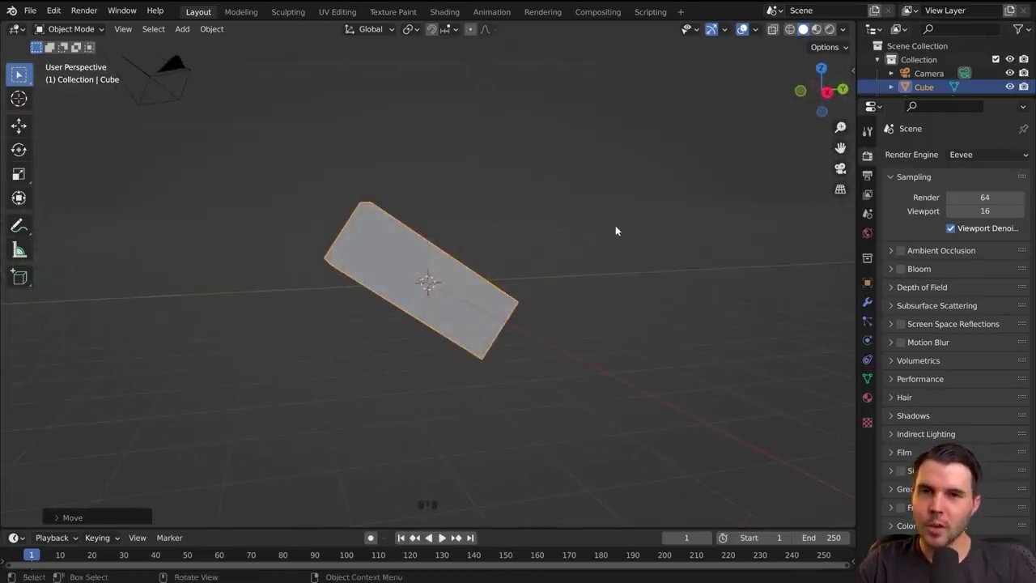
- Open the Interface preferences, try a smaller Resolution Scale, and set it to 1.80
key("ctrl+comma")
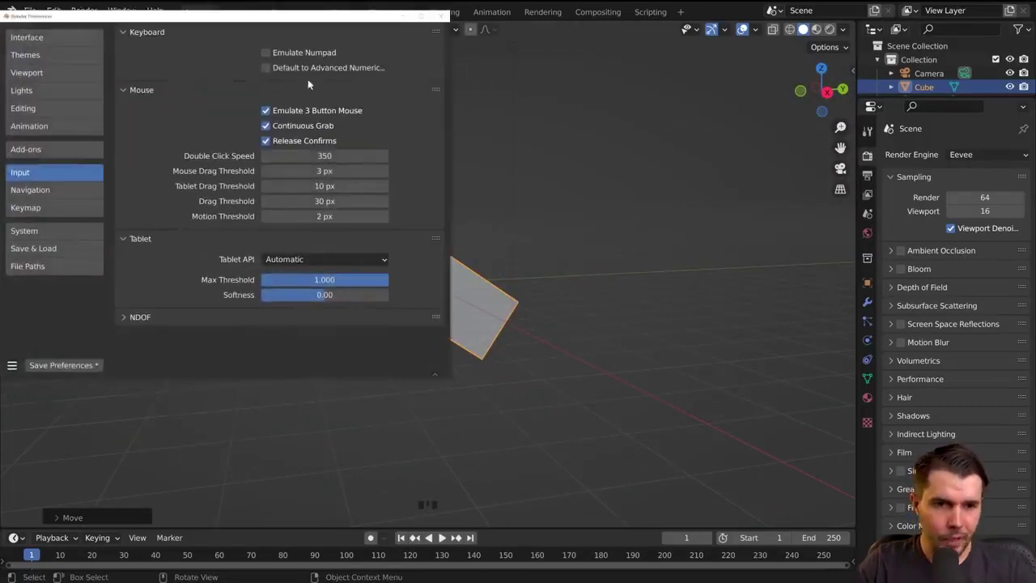
left_click(70, 36)
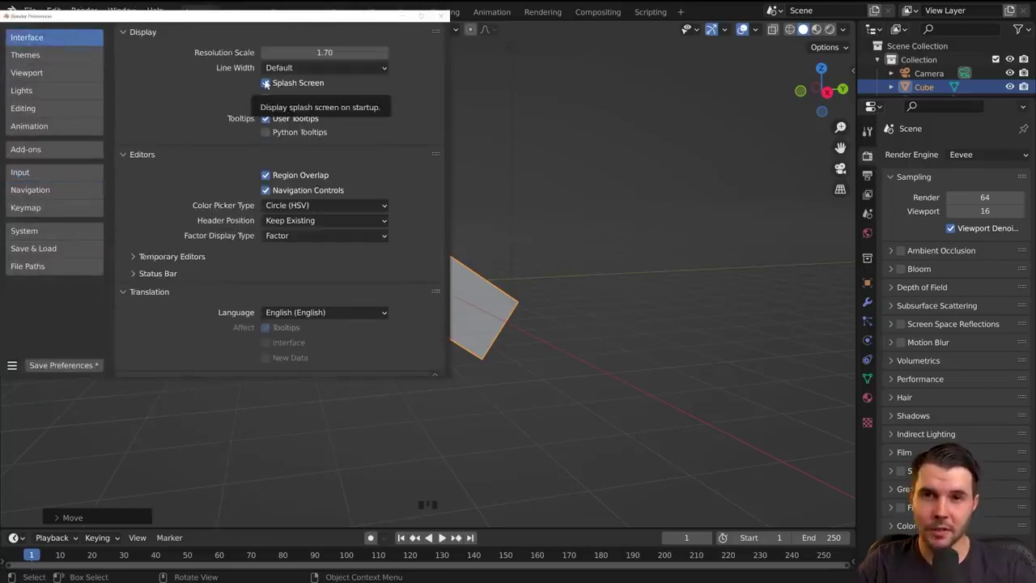
left_click_drag(324, 52, 268, 52)
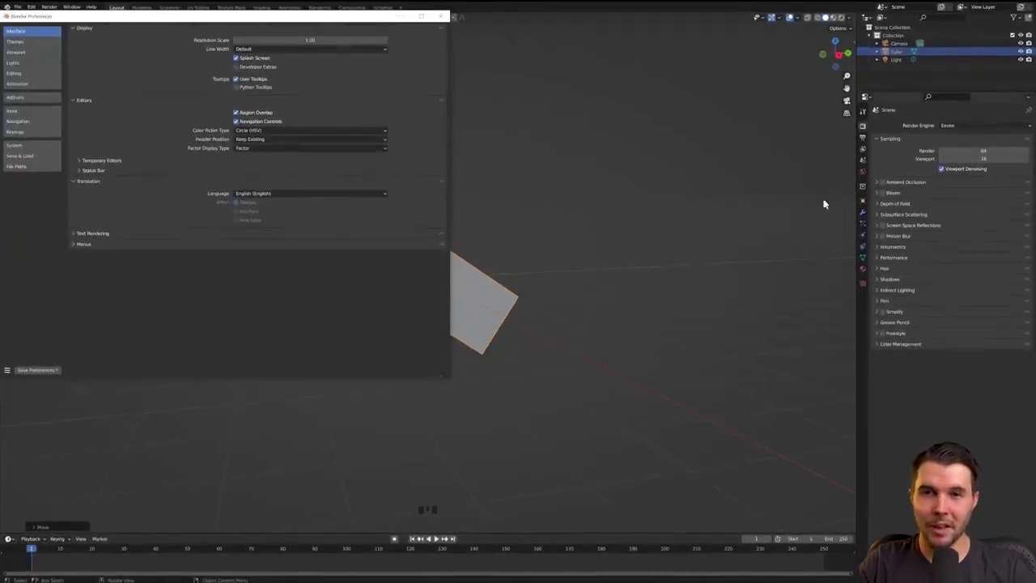
left_click_drag(328, 41, 373, 49)
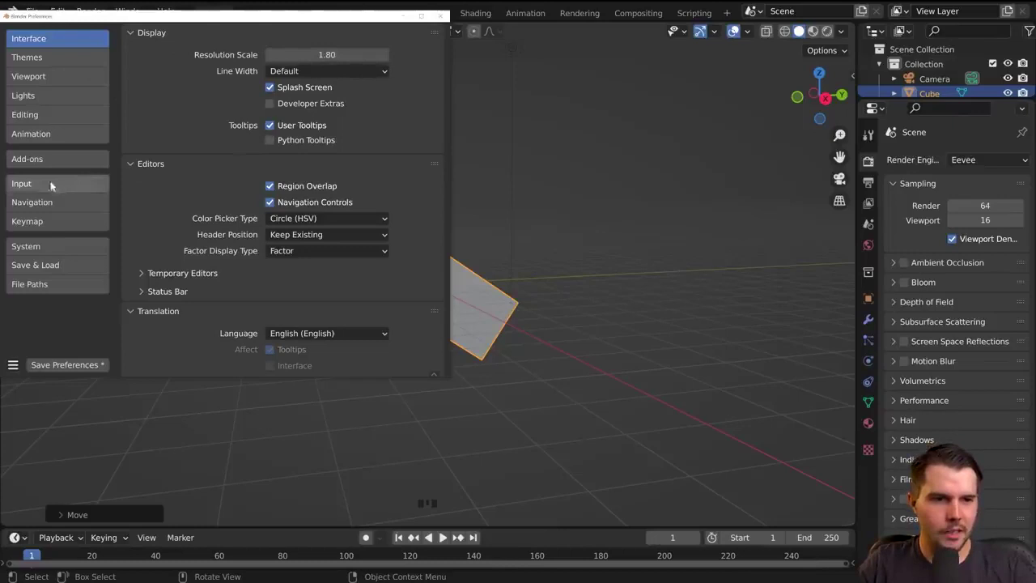
- Try the Industry Compatible keymap preset in the Keymap preferences and switch back to the Blender preset
left_click(32, 221)
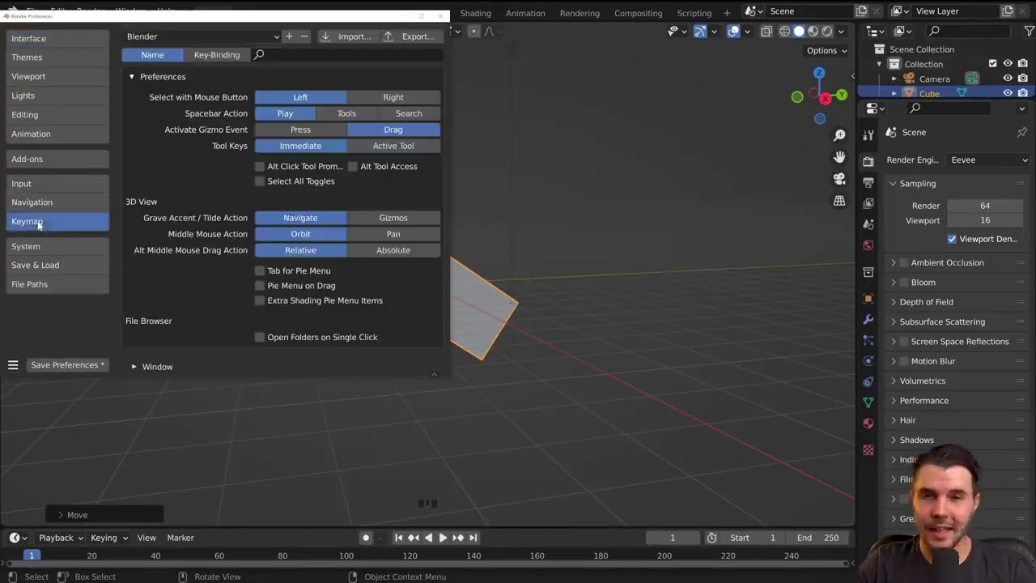
left_click(187, 38)
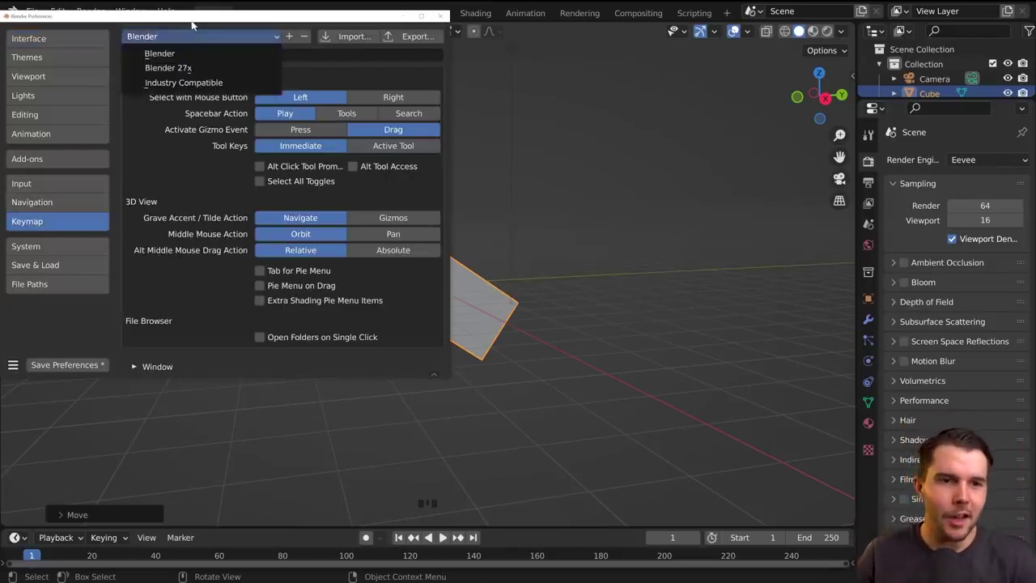
left_click(191, 84)
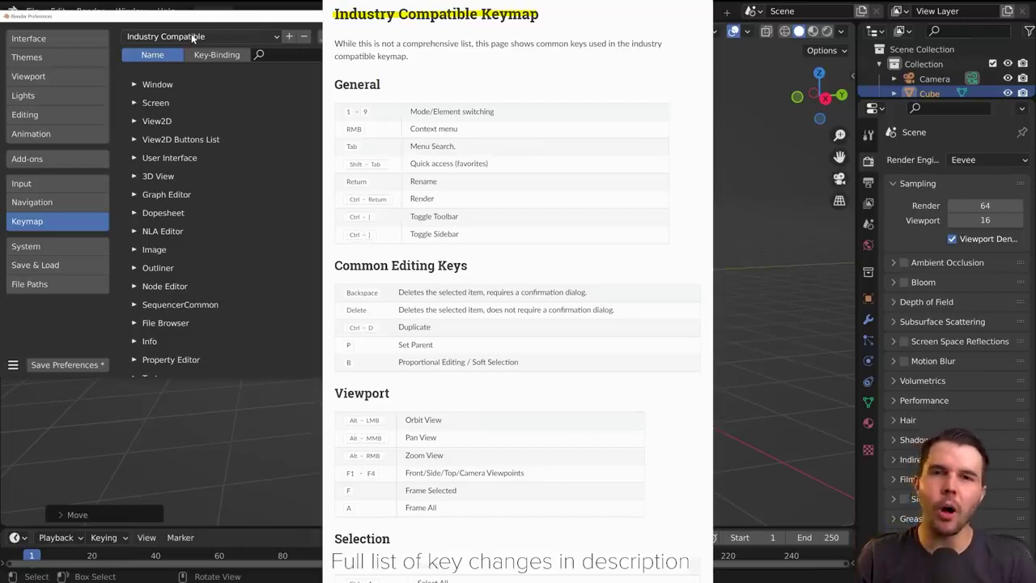
left_click(192, 36)
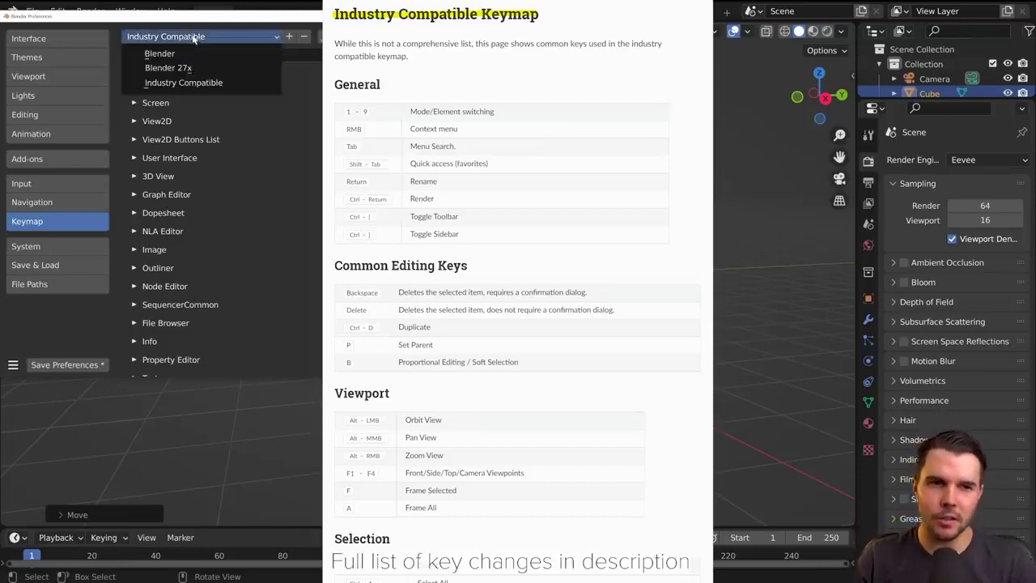
left_click(191, 50)
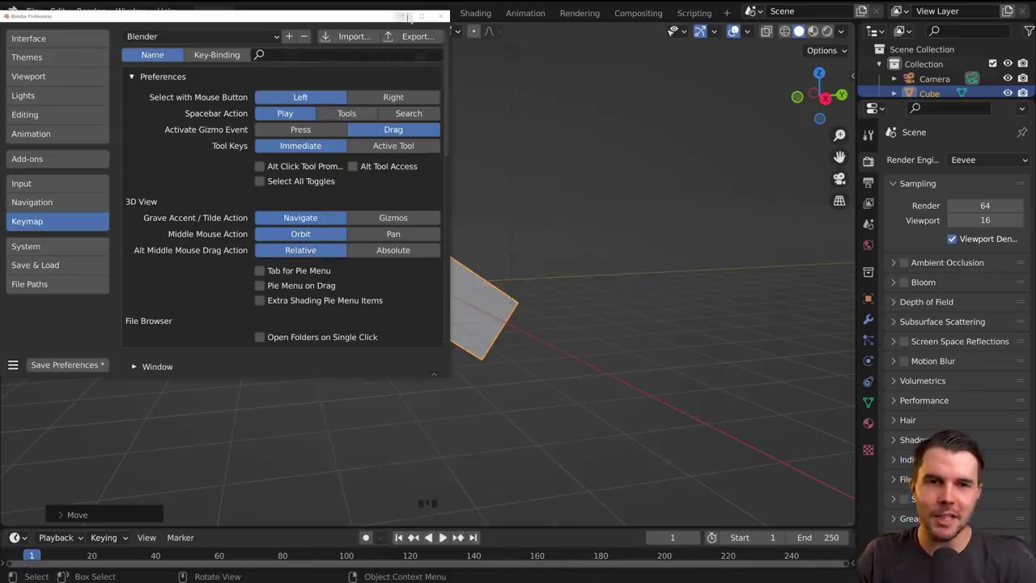
- Return to the Interface preferences, close the Preferences window, and orbit the view around the tilted block
left_click(29, 38)
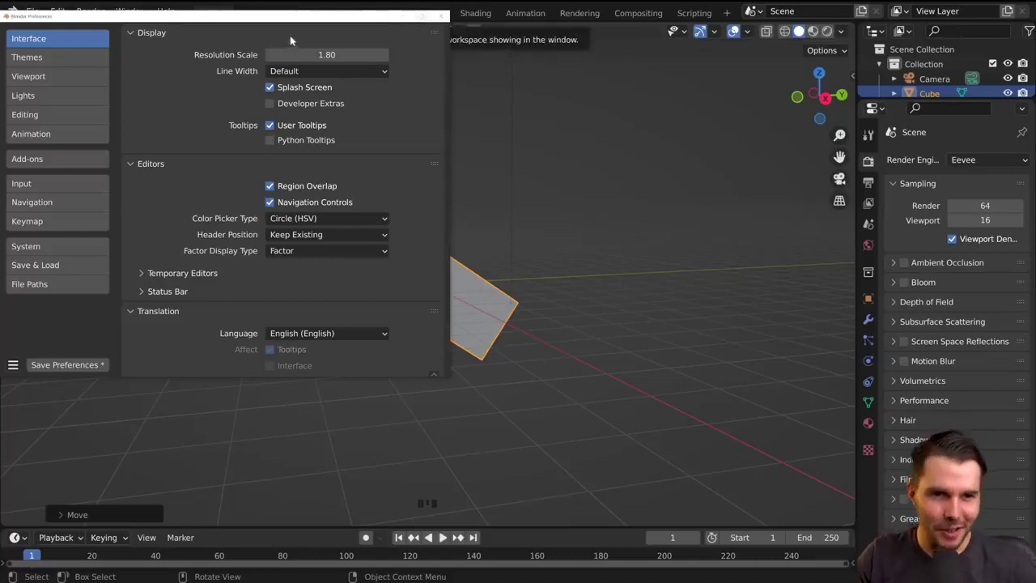
left_click(441, 16)
middle_click_drag(490, 327, 418, 364)
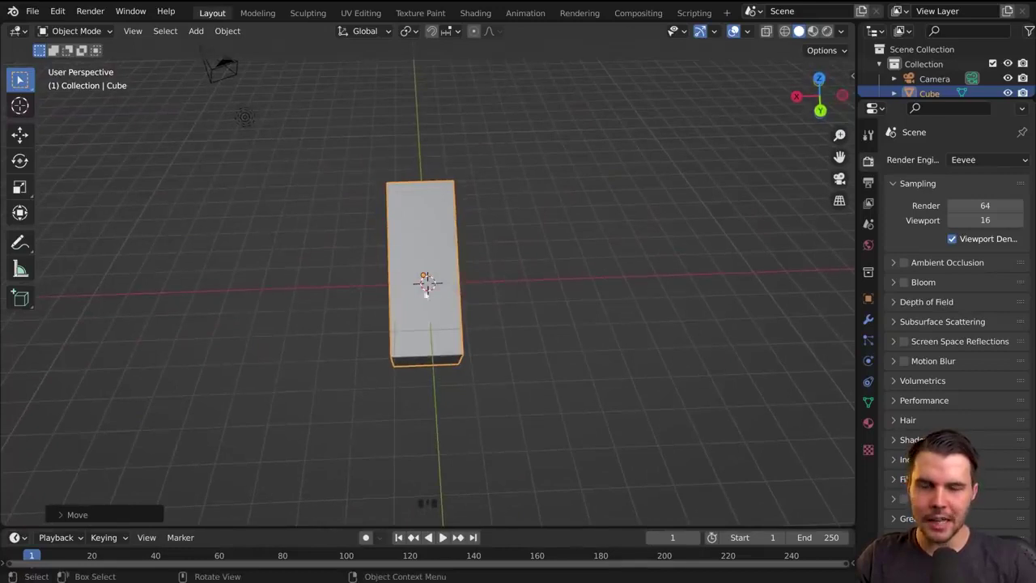
middle_click_drag(446, 283, 548, 266)
mouse_move(431, 283)
middle_mouse_down()
mouse_move(523, 291)
mouse_move(422, 294)
middle_mouse_up()
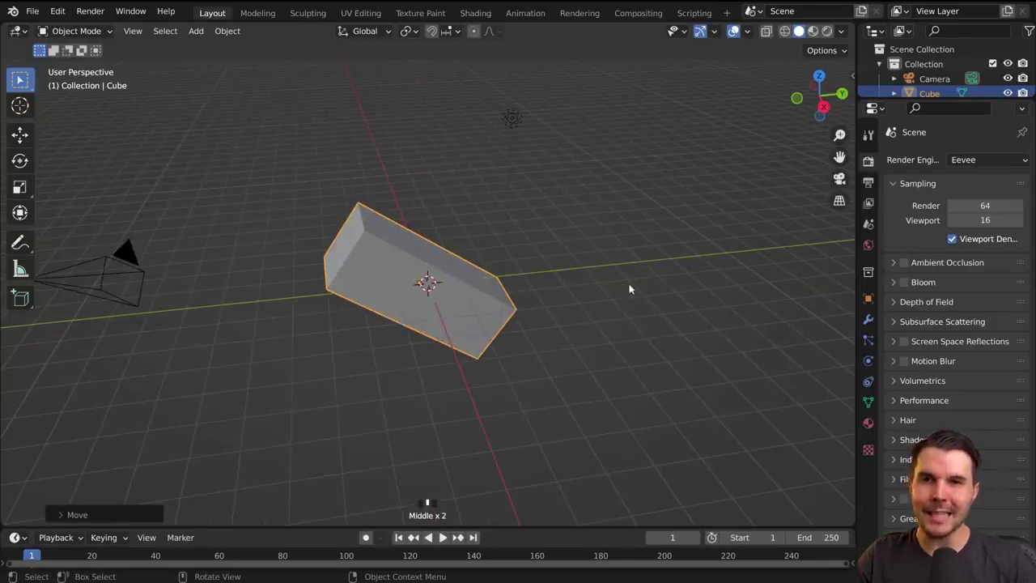
- Pan the viewport away from the tilted block and bring the block back into view with the pan gizmo
key("shift")
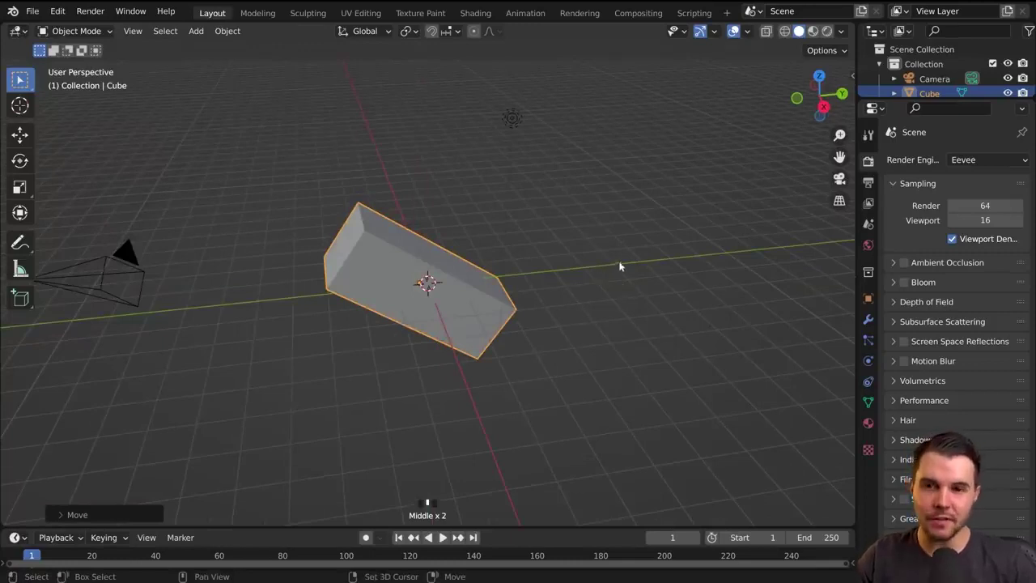
middle_click_drag(661, 256, 37, 299, "shift")
middle_click_drag(578, 280, 494, 220)
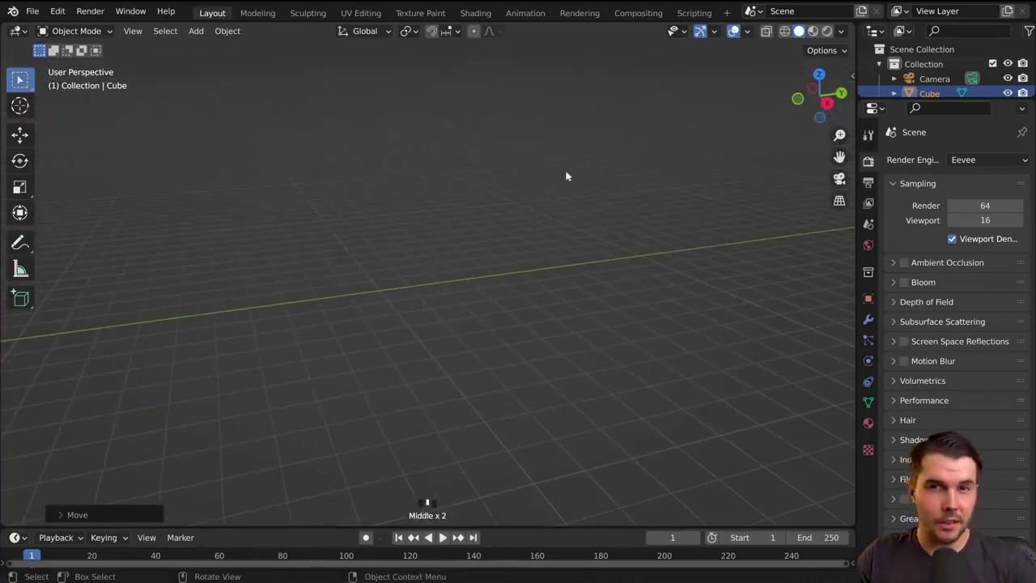
mouse_move(840, 157)
left_mouse_down()
mouse_move(826, 170)
mouse_move(851, 122)
mouse_move(848, 162)
mouse_move(801, 175)
mouse_move(632, 158)
mouse_move(815, 188)
mouse_move(825, 167)
left_mouse_up()
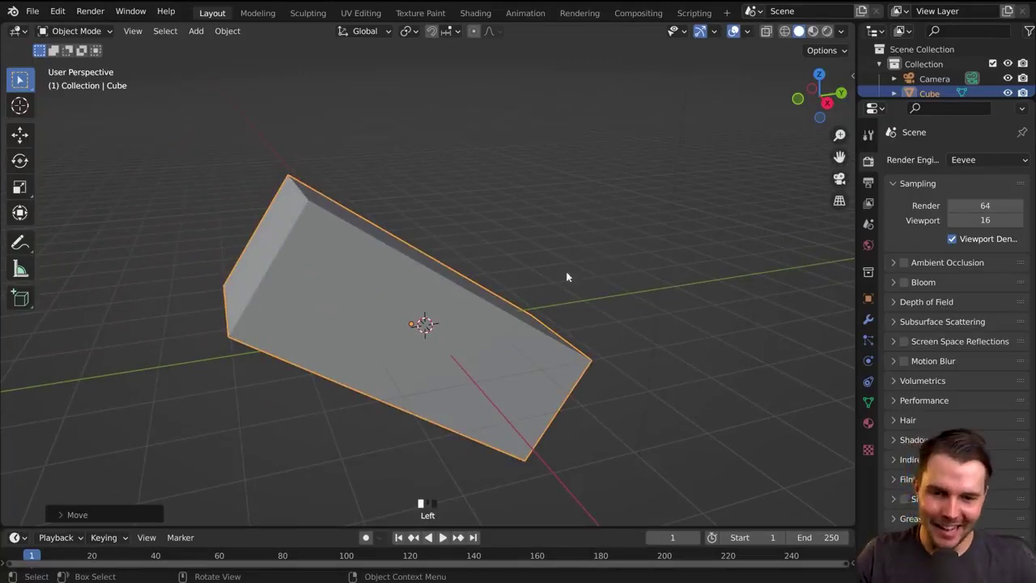
- Zoom in and out on the tilted block repeatedly, using stepwise zoom, the zoom gizmo and continuous zoom
scroll(564, 243, "down", 2)
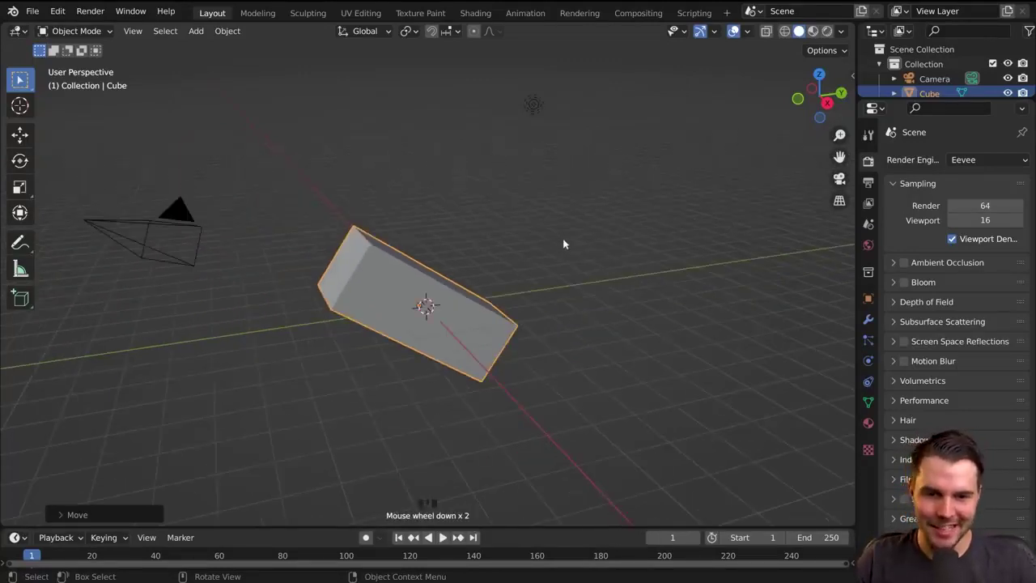
scroll(563, 244, "up", 2)
scroll(564, 243, "down", 2)
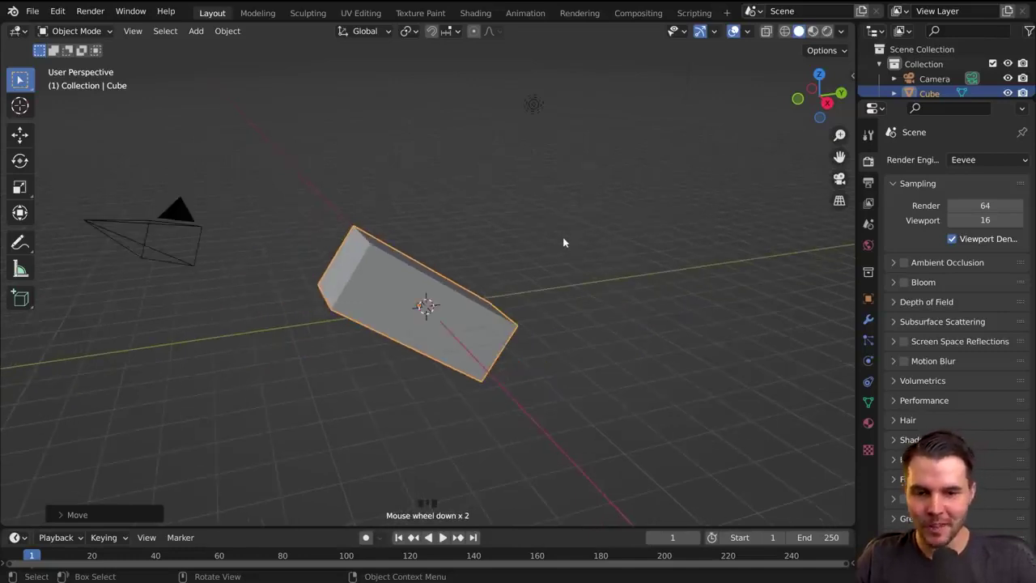
scroll(564, 245, "up", 2)
scroll(516, 259, "down", 1)
scroll(517, 262, "up", 1)
scroll(517, 260, "up", 1)
scroll(517, 259, "down", 2)
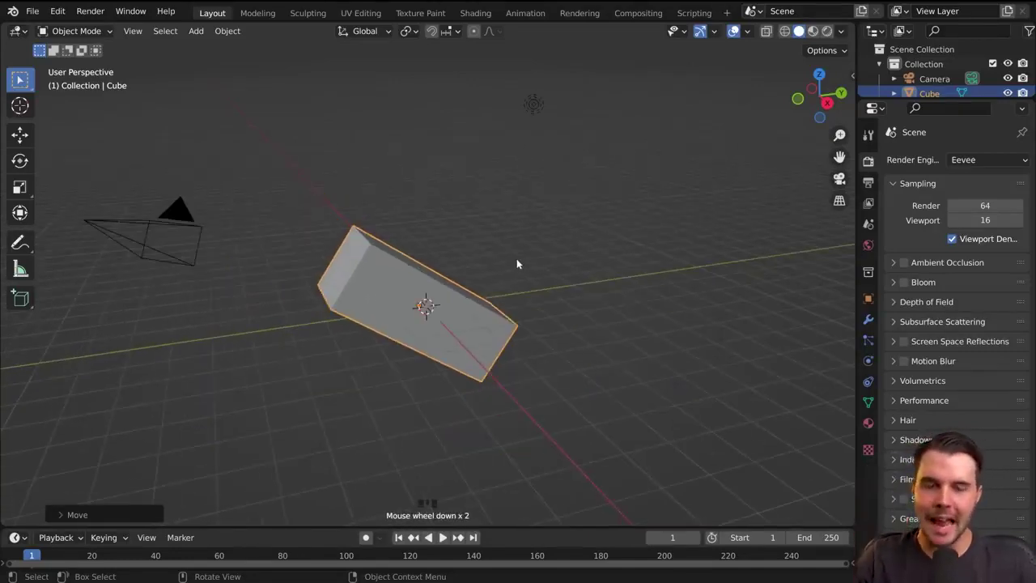
mouse_move(839, 134)
left_mouse_down()
mouse_move(840, 151)
mouse_move(840, 121)
mouse_move(839, 157)
mouse_move(839, 148)
left_mouse_up()
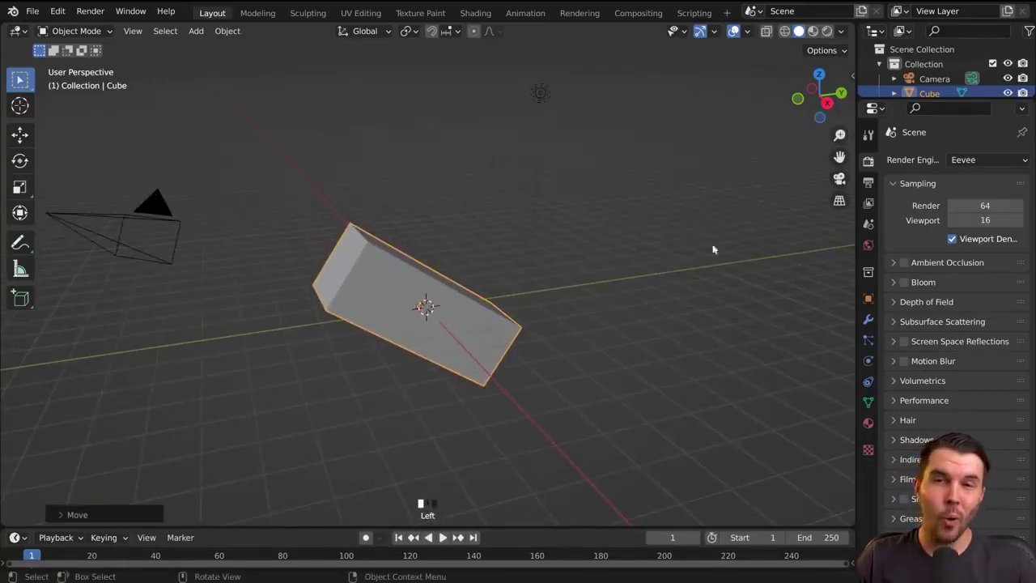
middle_click_drag(602, 231, 614, 254, "ctrl")
scroll(616, 256, "up", 1)
scroll(618, 261, "up", 1)
scroll(617, 261, "down", 2)
scroll(618, 261, "up", 2)
scroll(618, 260, "down", 2)
scroll(618, 261, "up", 2)
scroll(618, 261, "down", 1)
- Move the tilted block far away from the world origin in the positive global Y direction
mouse_move(618, 260)
middle_mouse_down()
mouse_move(437, 280)
mouse_move(596, 254)
mouse_move(613, 279)
middle_mouse_up()
scroll(543, 305, "down", 1)
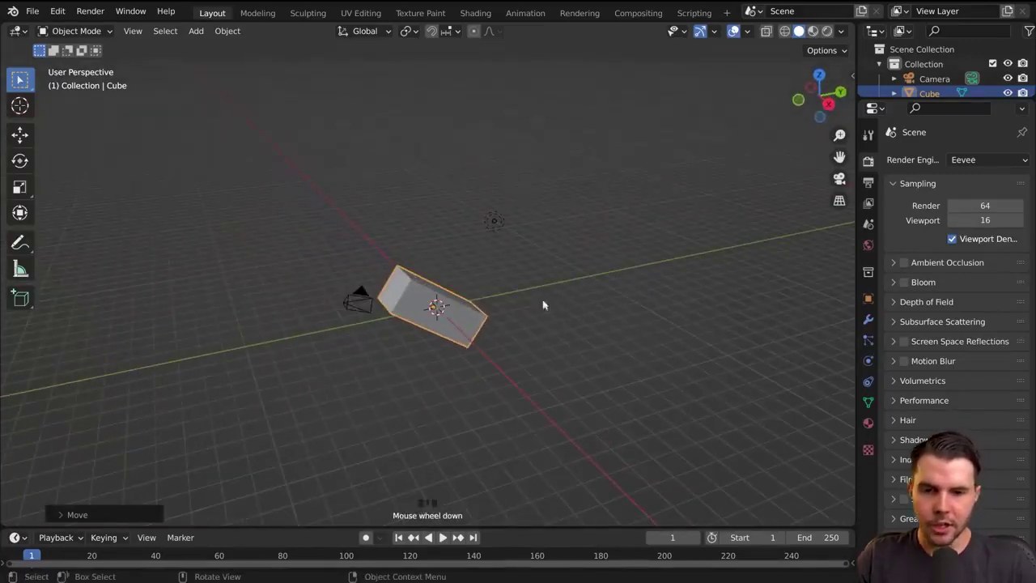
key("g")
key("y")
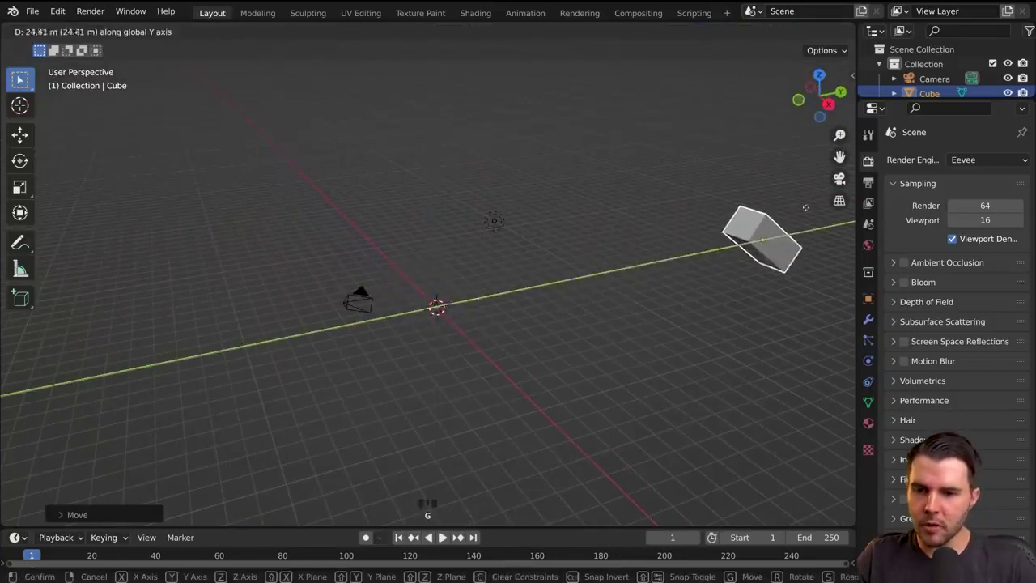
left_click(838, 202)
- Center the view on the moved block by framing the selection, and orbit around it
middle_click_drag(702, 266, 542, 245)
middle_click_drag(542, 244, 442, 232, "shift")
middle_click_drag(508, 227, 474, 279)
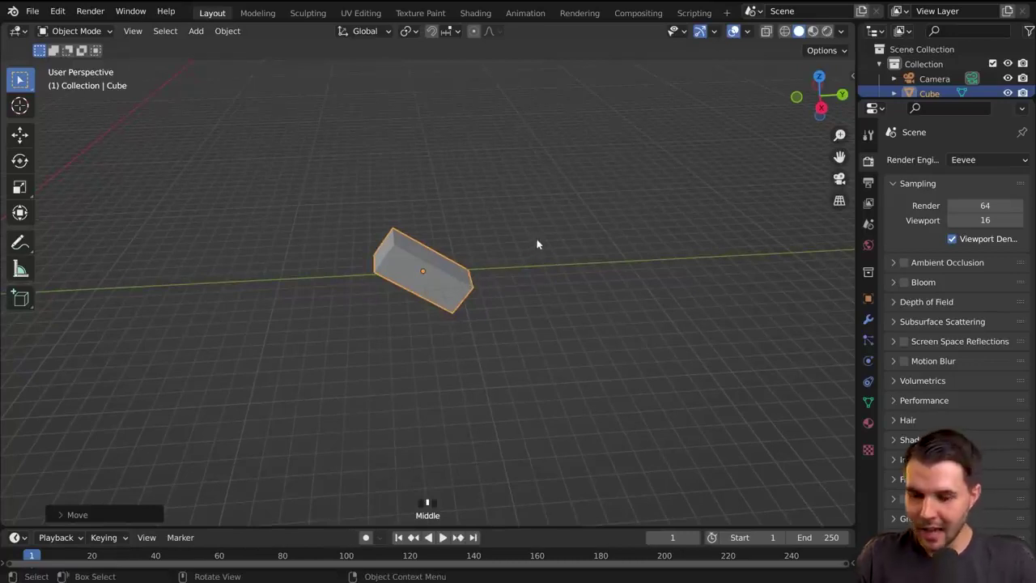
key("KP_Decimal")
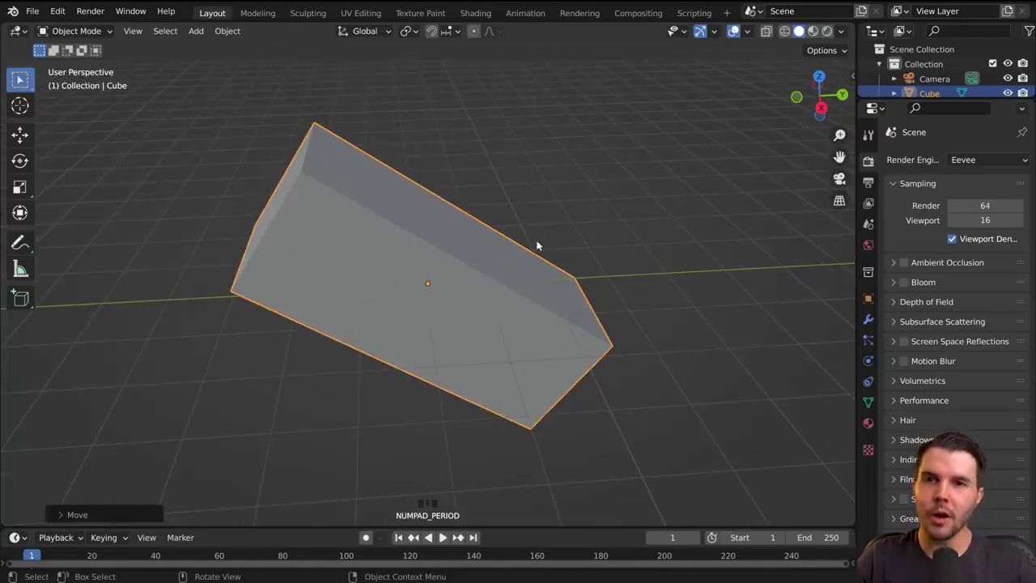
middle_click_drag(532, 249, 382, 194)
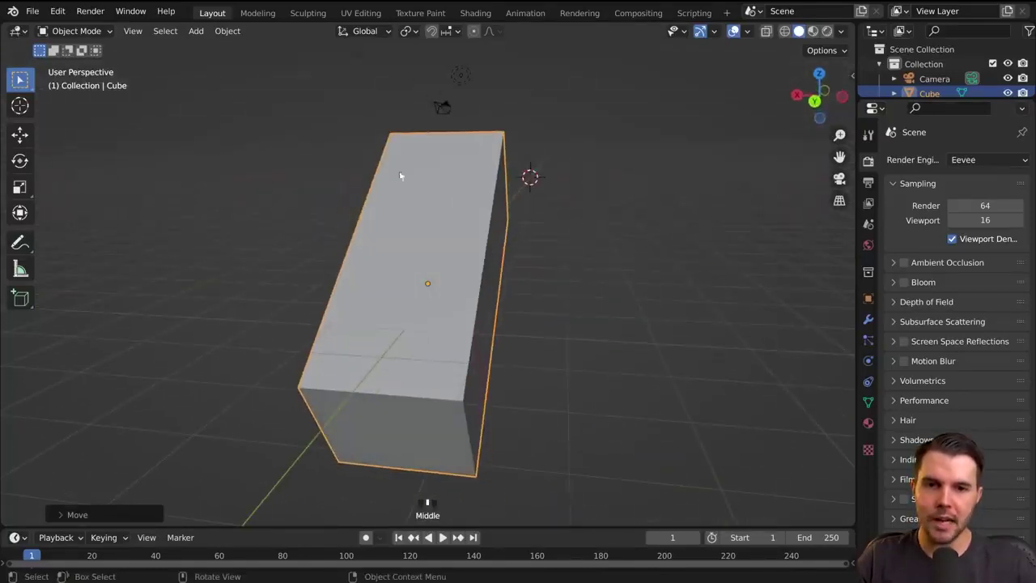
- Select the camera, frame it in the viewport, and orbit around it
left_click(441, 108)
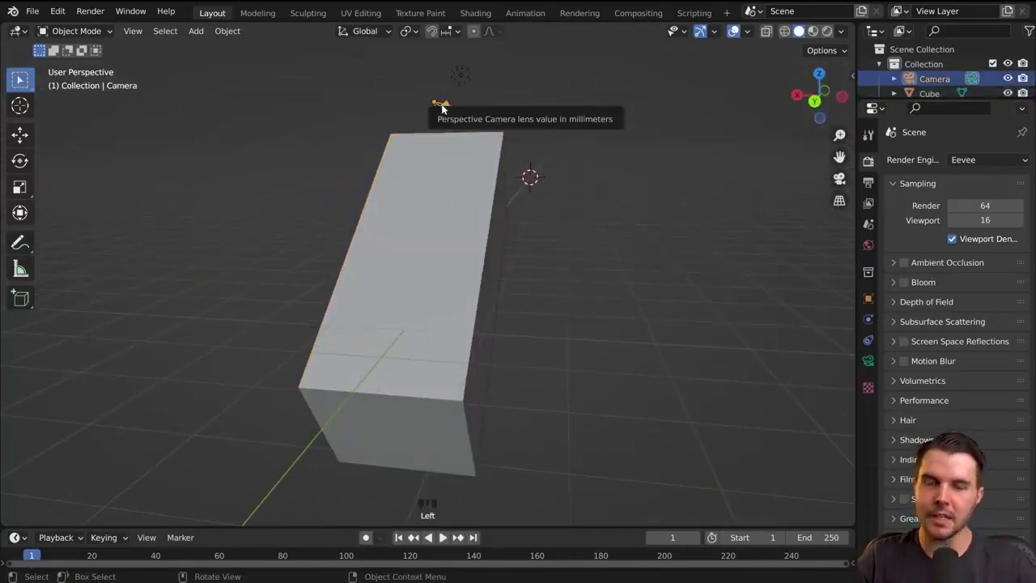
key("KP_Decimal")
middle_click_drag(436, 298, 714, 304)
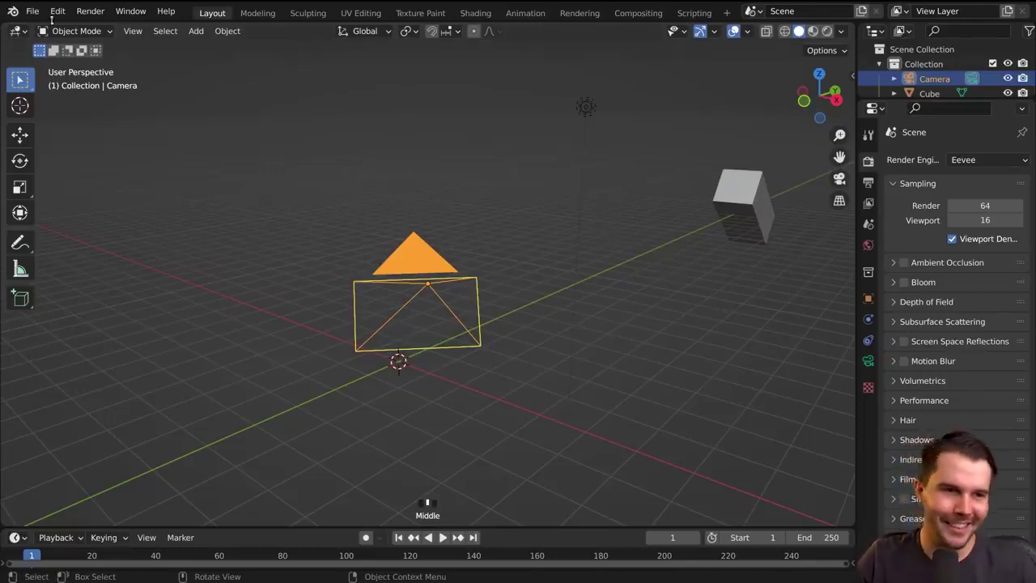
- Frame the block and the camera in turn with View Selected from the View pie, orbiting around each
left_click(726, 199)
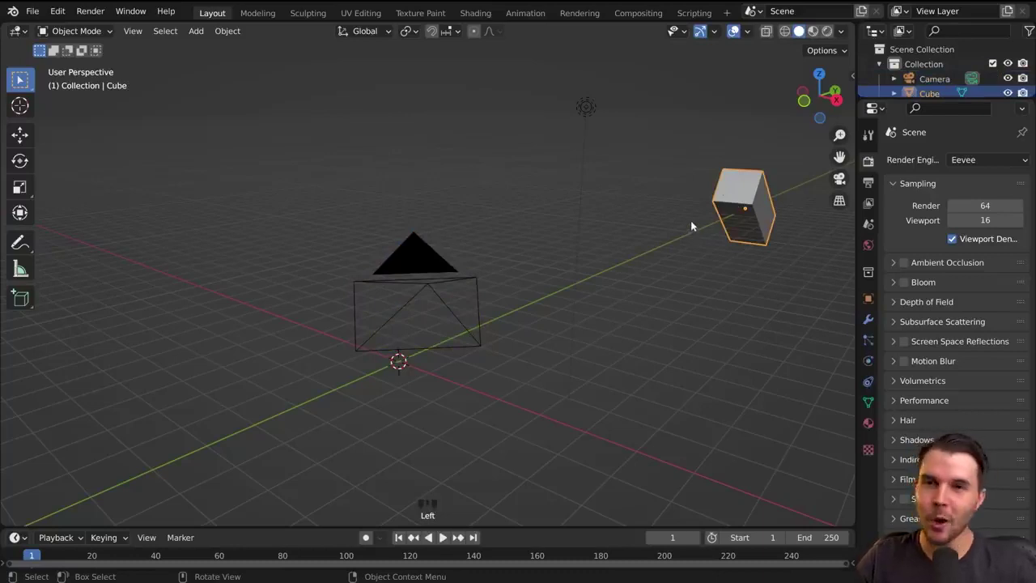
key("grave")
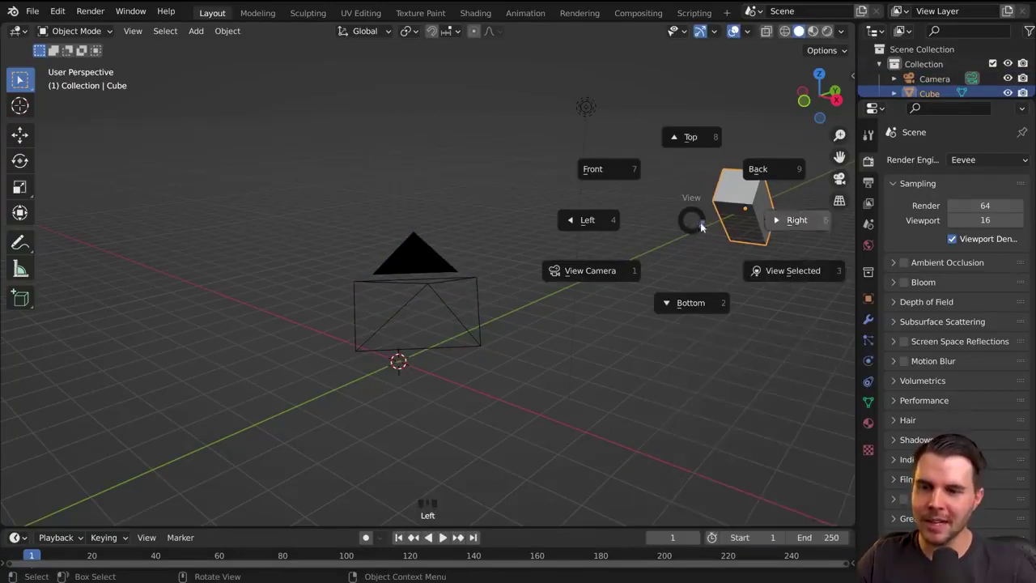
left_click(777, 272)
middle_click_drag(777, 267, 327, 140)
key("grave")
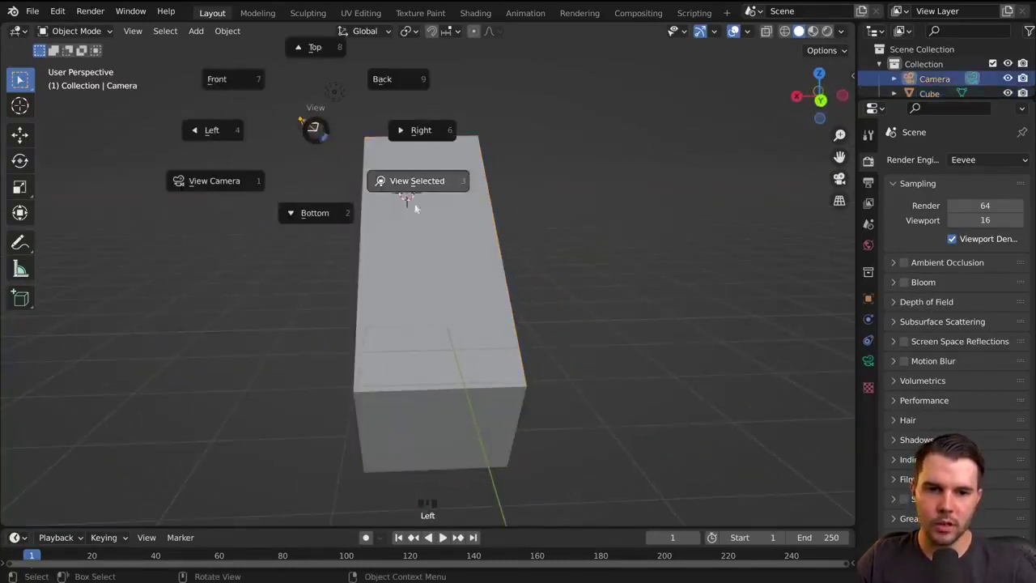
middle_click_drag(421, 192, 641, 238)
- Select the block, and zoom and orbit until the block, camera and world origin are all in view
left_click(696, 195)
scroll(637, 280, "down", 2)
scroll(638, 280, "down", 8)
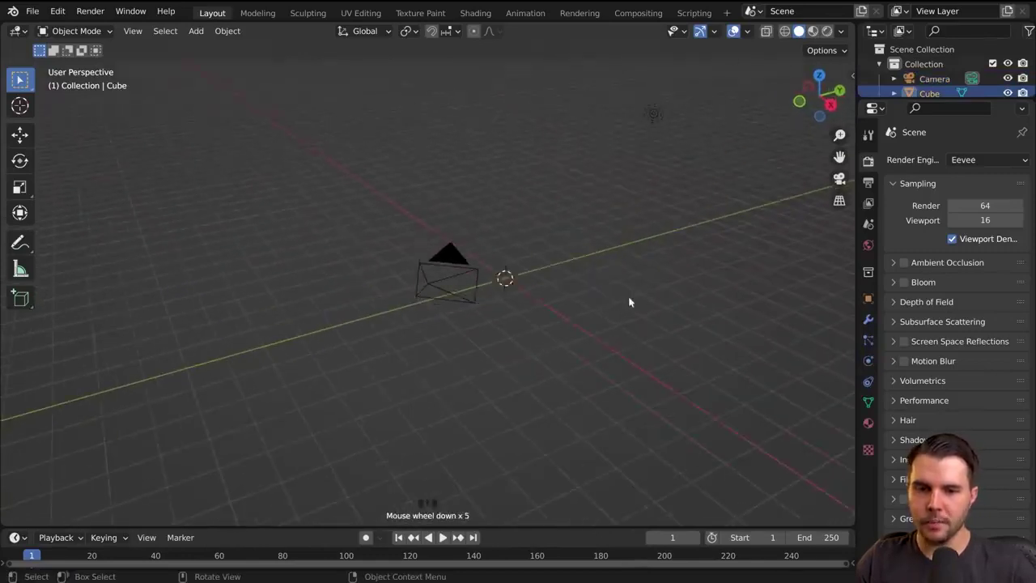
middle_click_drag(629, 300, 529, 261, "ctrl")
scroll(532, 322, "up", 2)
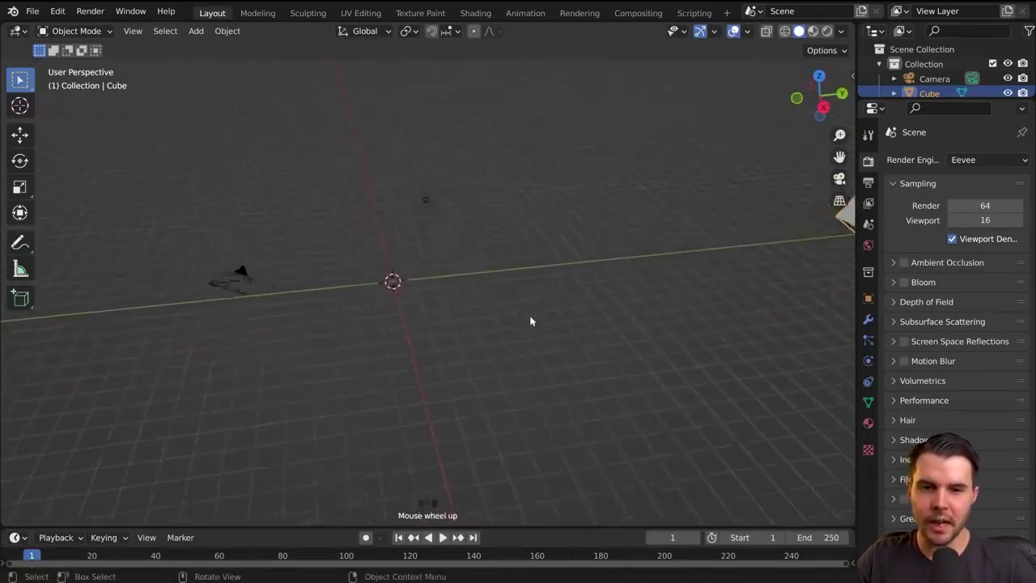
middle_click_drag(543, 315, 574, 308)
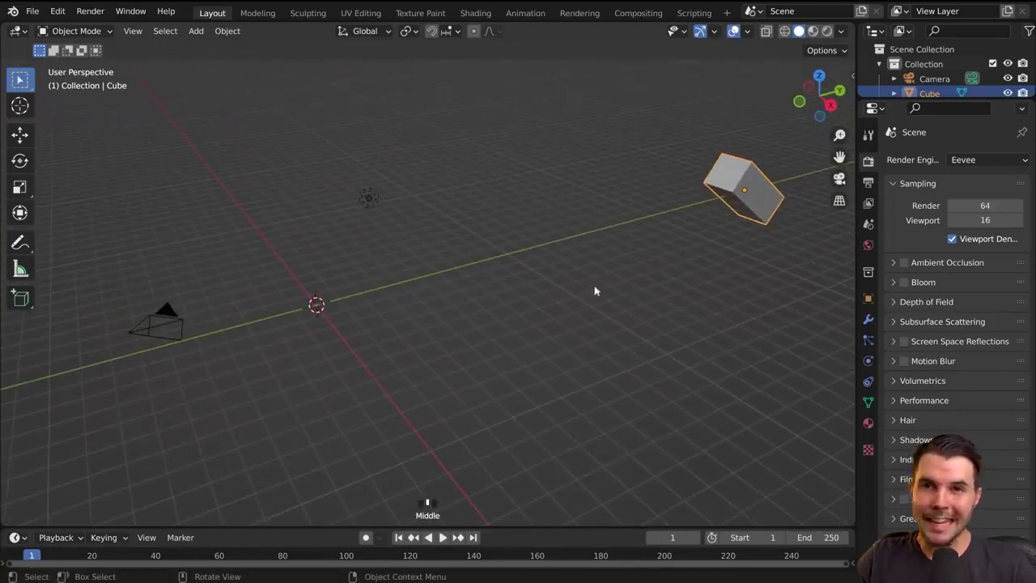
- Orbit the view to an arbitrary angle and snap it to the Top orthographic view with the navigation gizmo
middle_click_drag(599, 279, 279, 120)
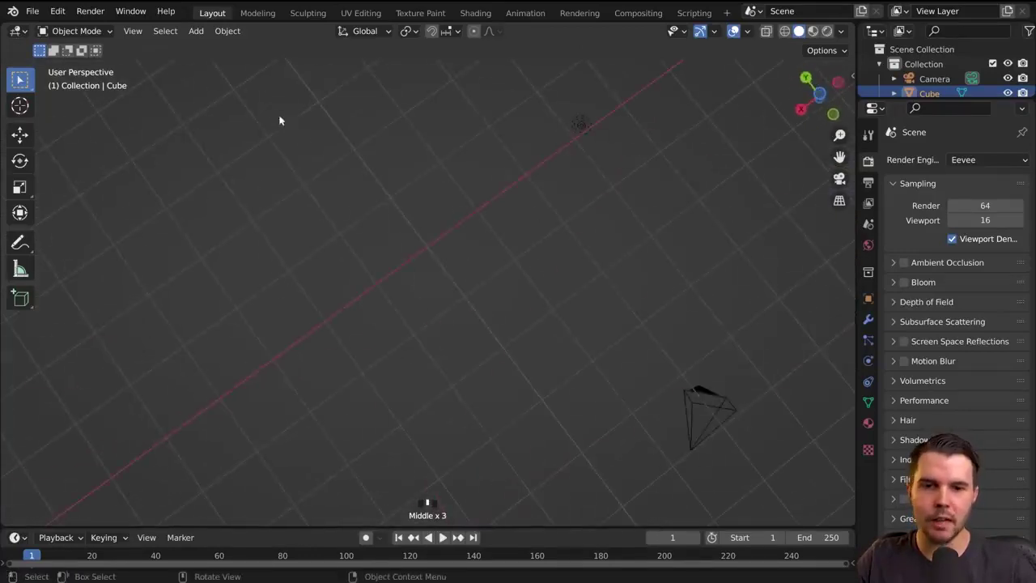
middle_click_drag(640, 256, 486, 194)
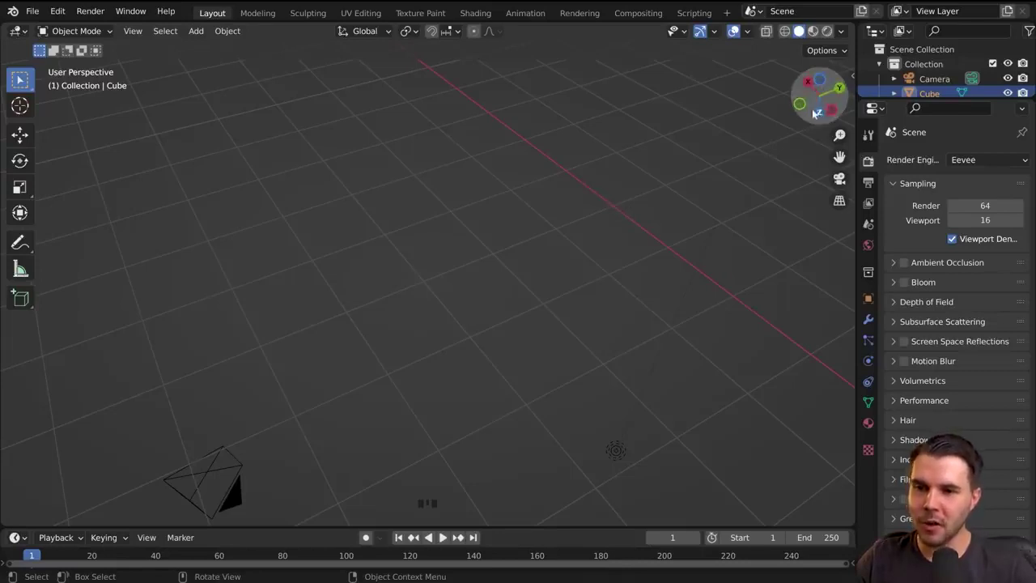
left_click(821, 80)
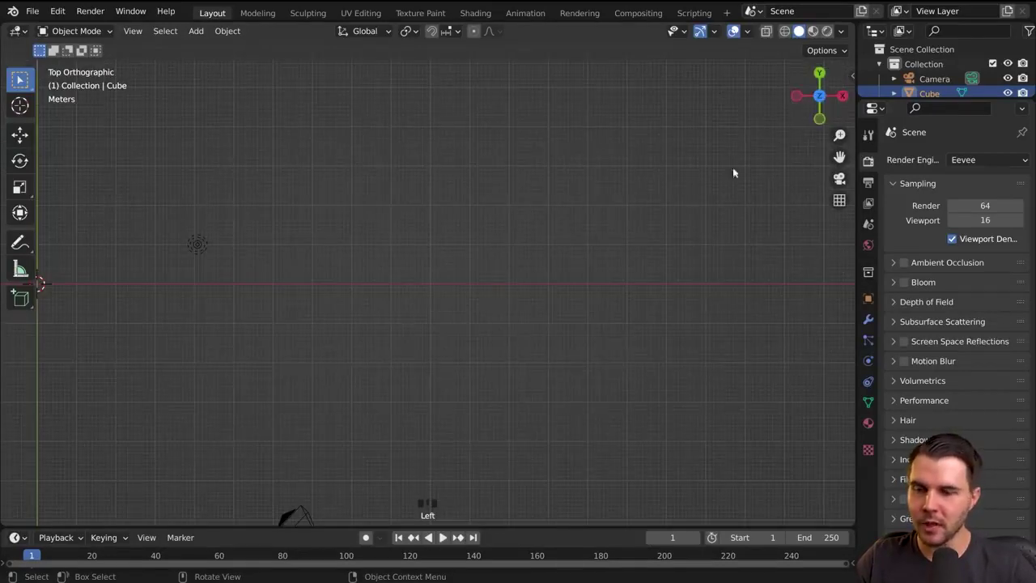
- Orbit to an arbitrary angle and snap through the Right, Back, Top and Right orthographic views with the navigation gizmo
middle_click_drag(683, 220, 309, 119)
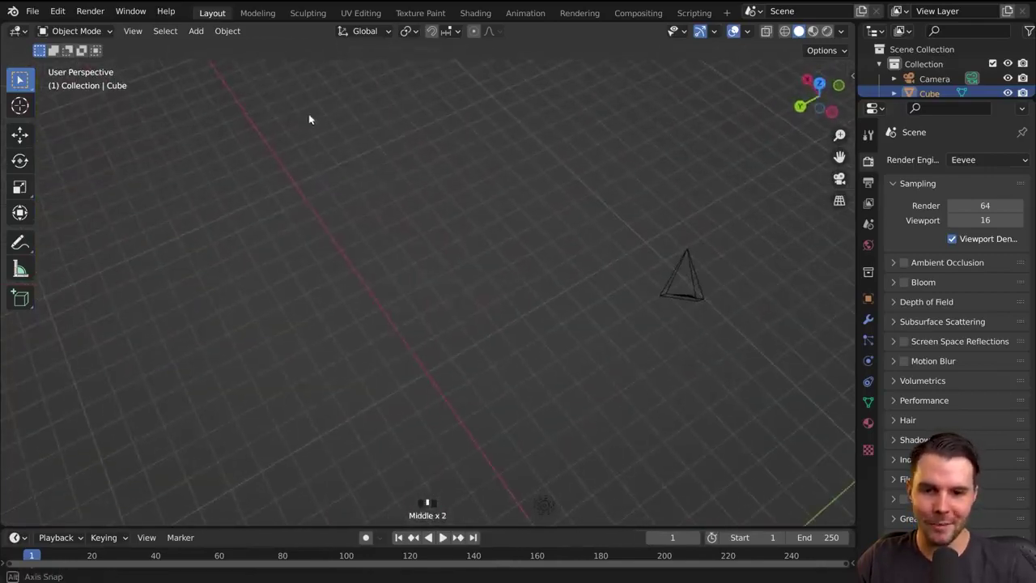
middle_click_drag(669, 267, 278, 258)
middle_click_drag(489, 237, 561, 251, "shift")
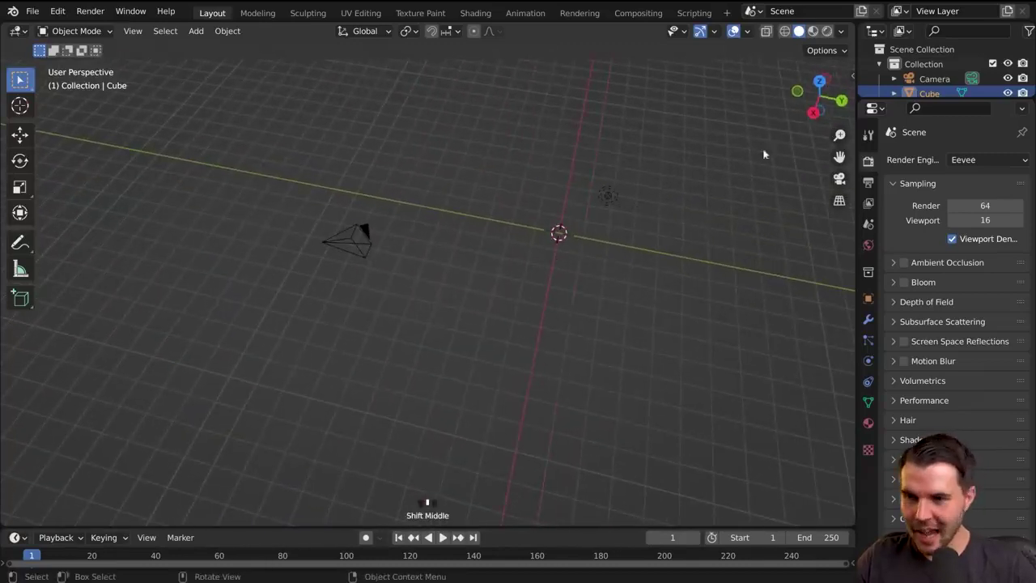
left_click(814, 112)
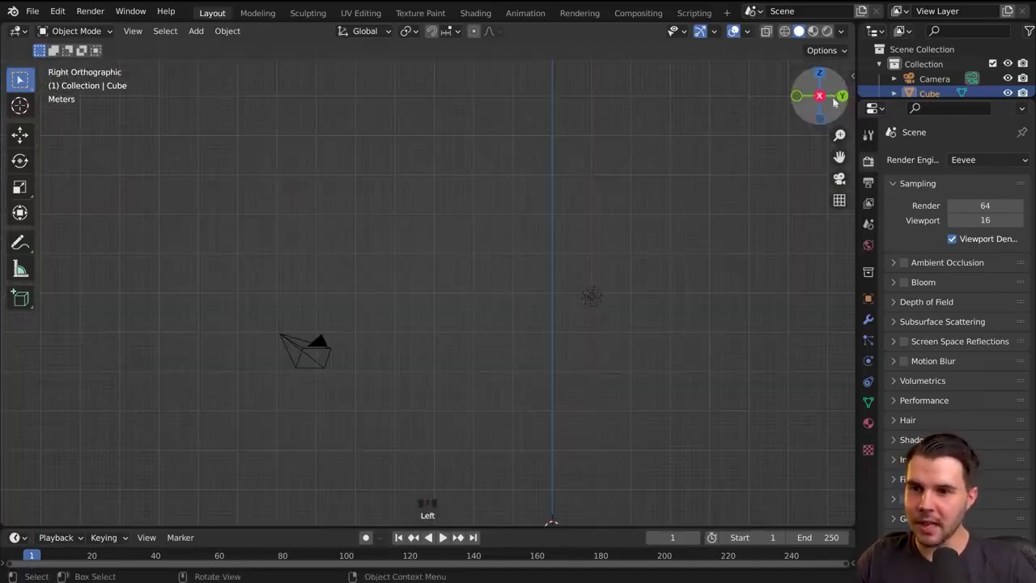
left_click(842, 97)
left_click(820, 74)
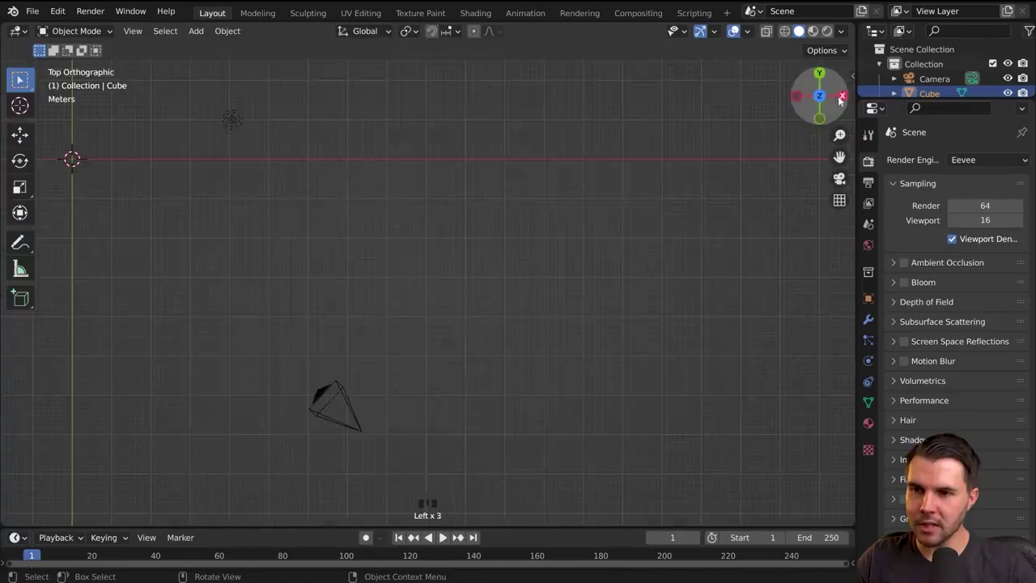
left_click(836, 96)
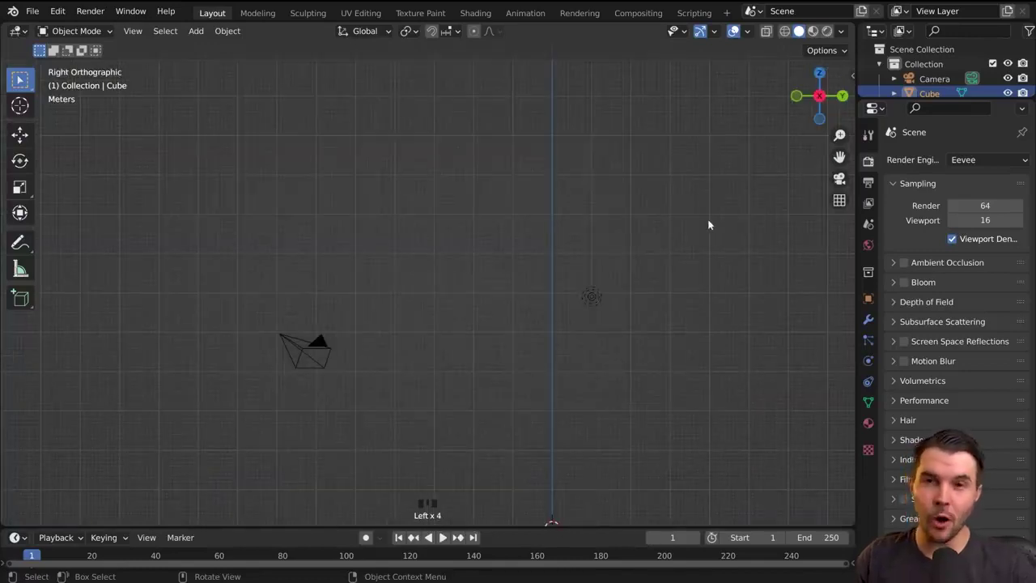
- Snap to the Front orthographic view, frame the selected block, and switch through the Right, Top and Right orthographic views
key("KP_1")
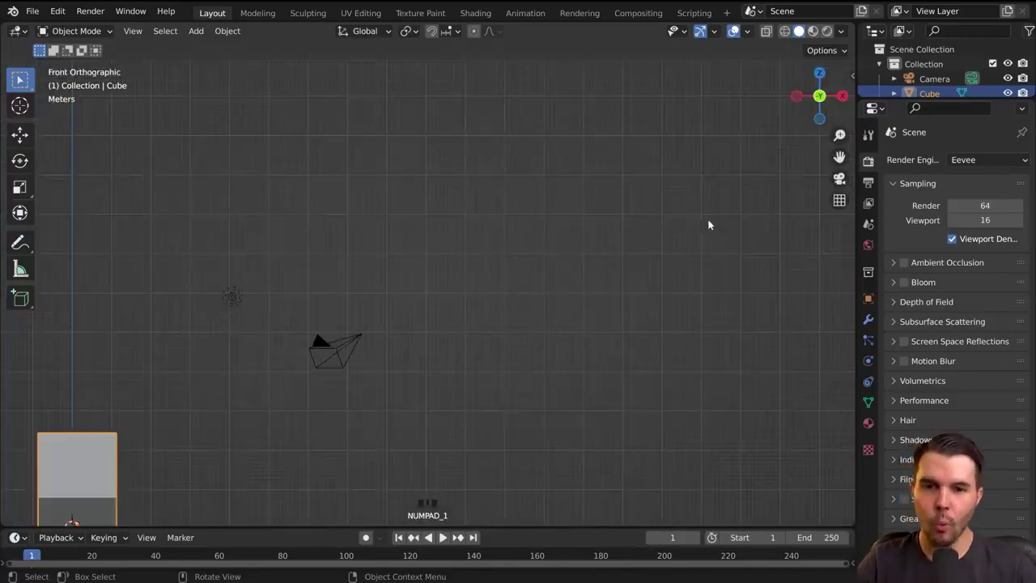
key("KP_Decimal")
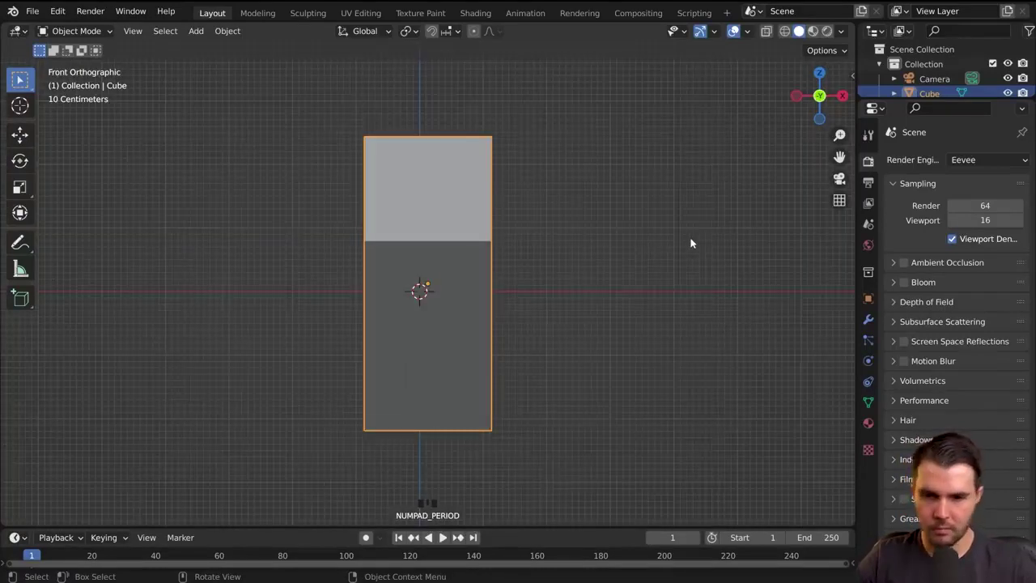
key("KP_3")
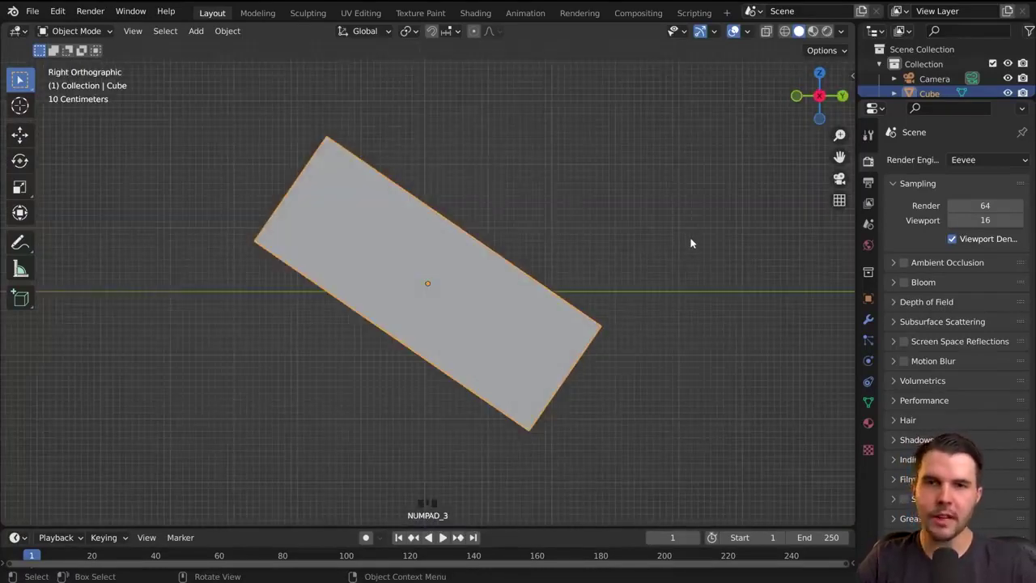
key("KP_7")
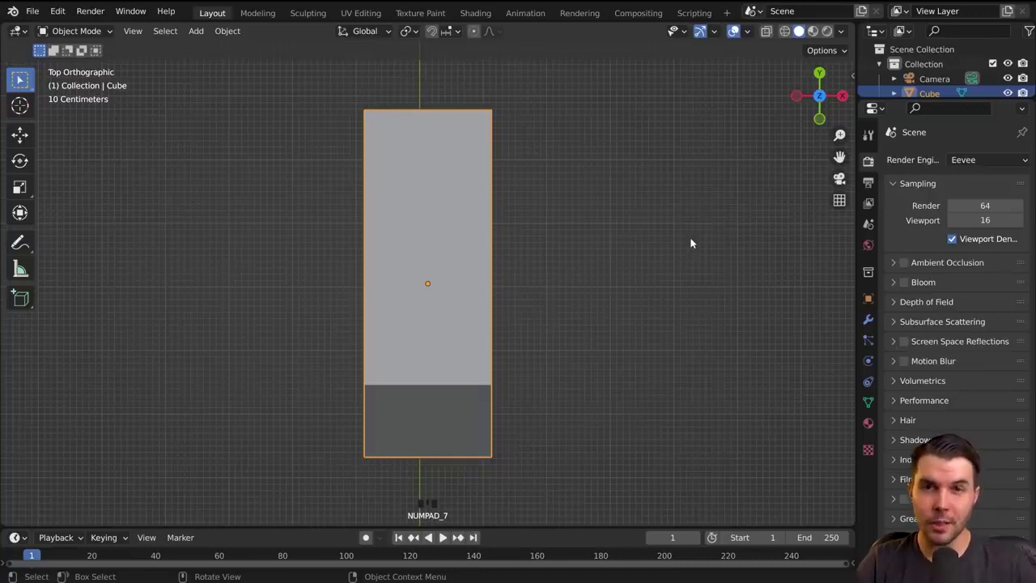
key("KP_3")
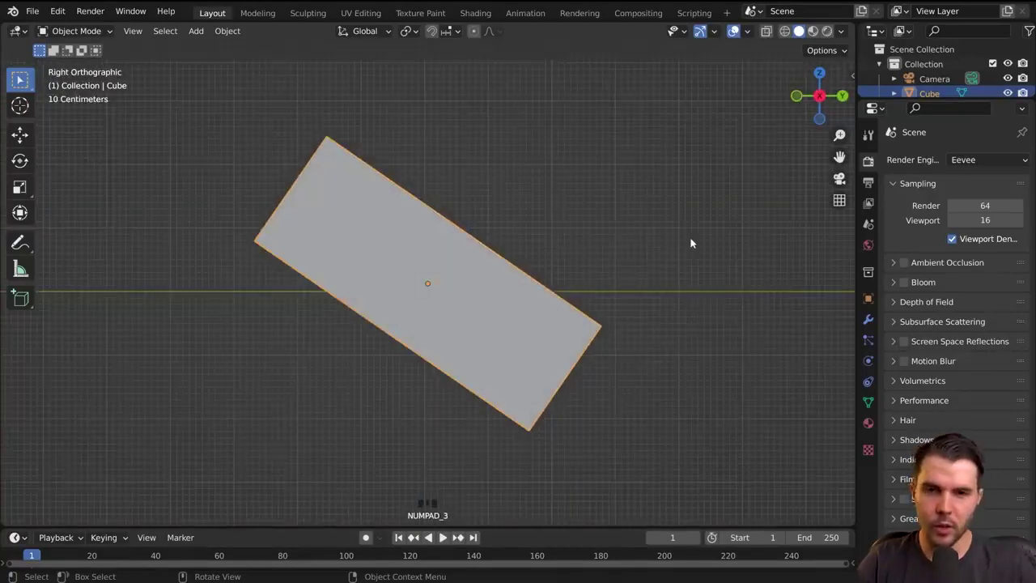
- Examine the Emulate Numpad option in the input preferences and close the preferences
left_click(57, 11)
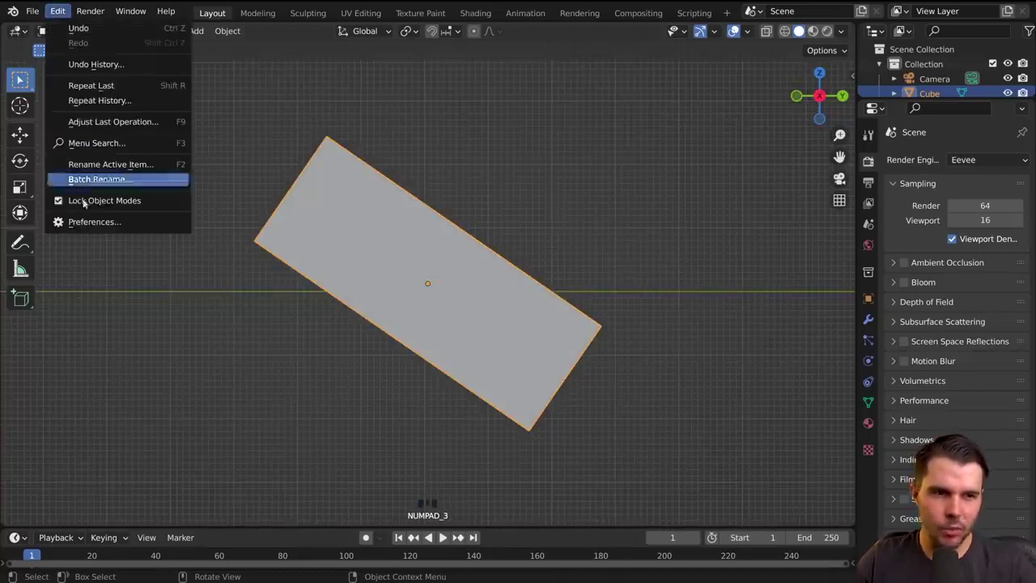
left_click(88, 223)
left_click(88, 196)
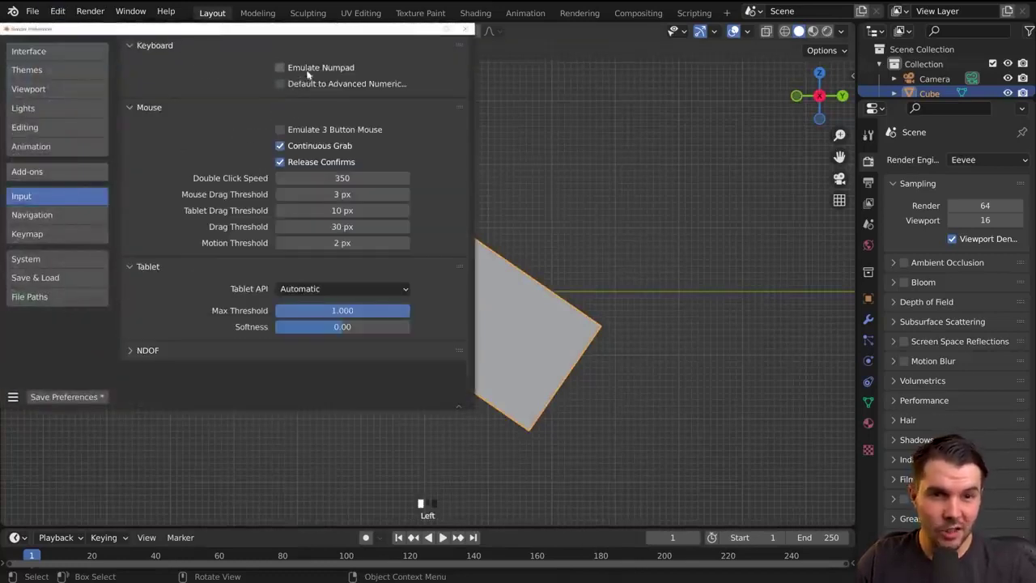
left_click(464, 29)
- Switch the view of the block through the Front, Right, Front, Top, Front and Right orthographic views
key("KP_1")
key("KP_3")
key("KP_1")
key("KP_7")
key("KP_1")
key("KP_3")
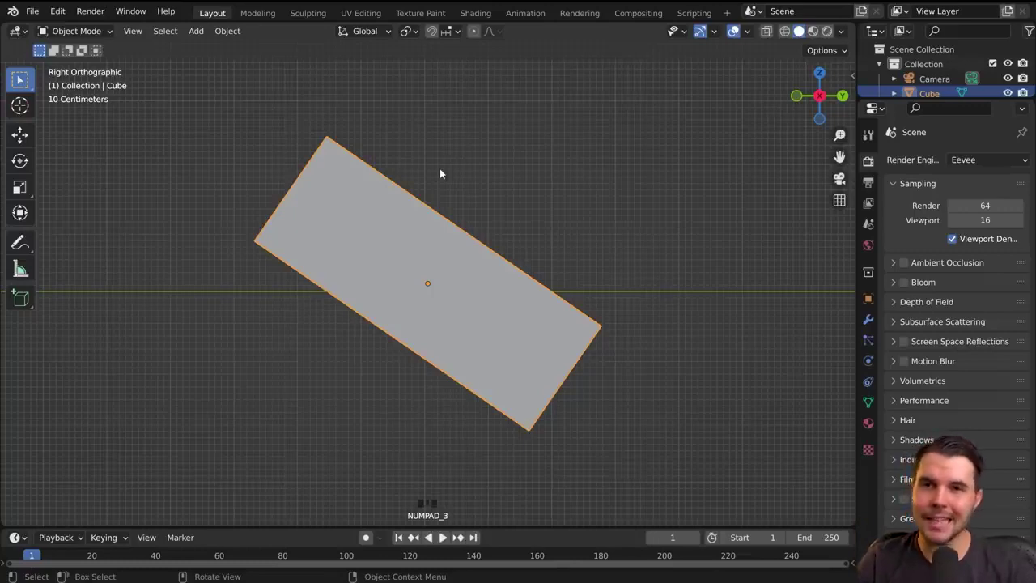
- Toggle the Right view between orthographic and perspective projection, ending in perspective
key("KP_5")
key("KP_5")
key("KP_5")
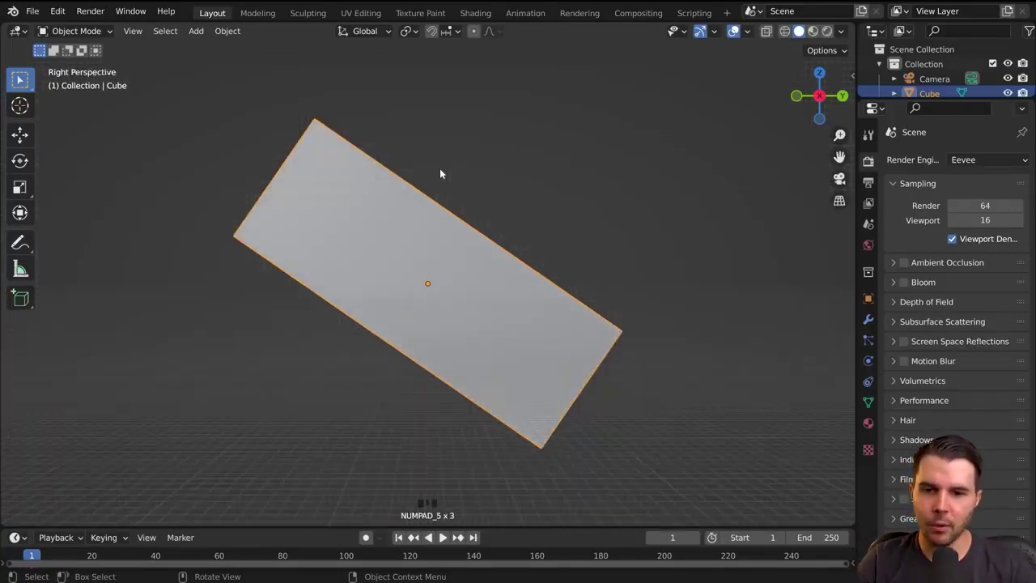
- Orbit to an angled view of the block and compare perspective and orthographic projection repeatedly, ending in perspective
middle_click_drag(440, 173, 769, 219)
left_click(839, 202)
left_click(839, 202)
left_click(840, 202)
left_click(840, 201)
left_click(840, 201)
left_click(840, 202)
left_click(839, 201)
left_click(840, 201)
middle_click_drag(759, 234, 551, 302)
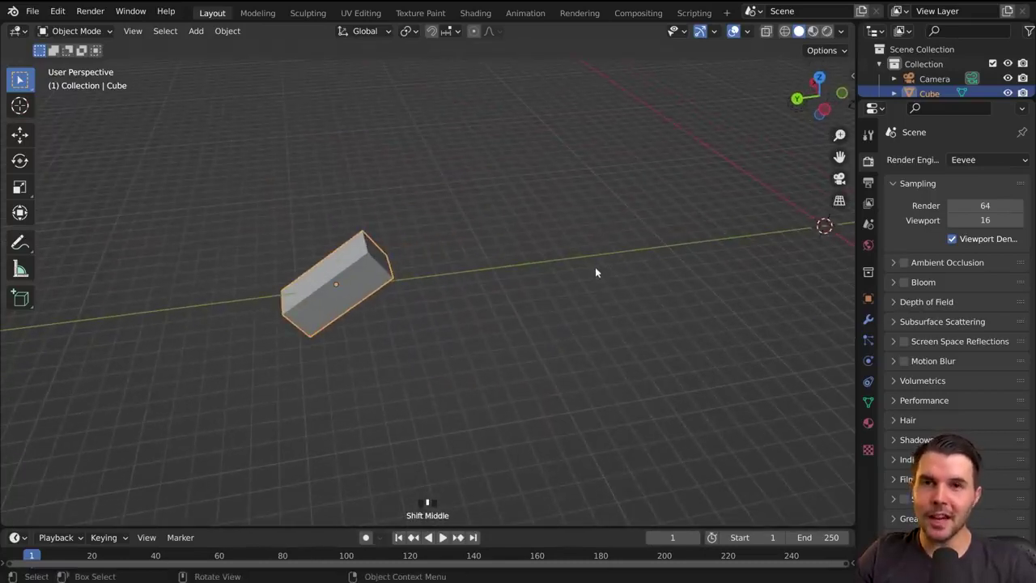
- Snap through orthographic views with the View pie, starting with Top and ending on Left
key("q")
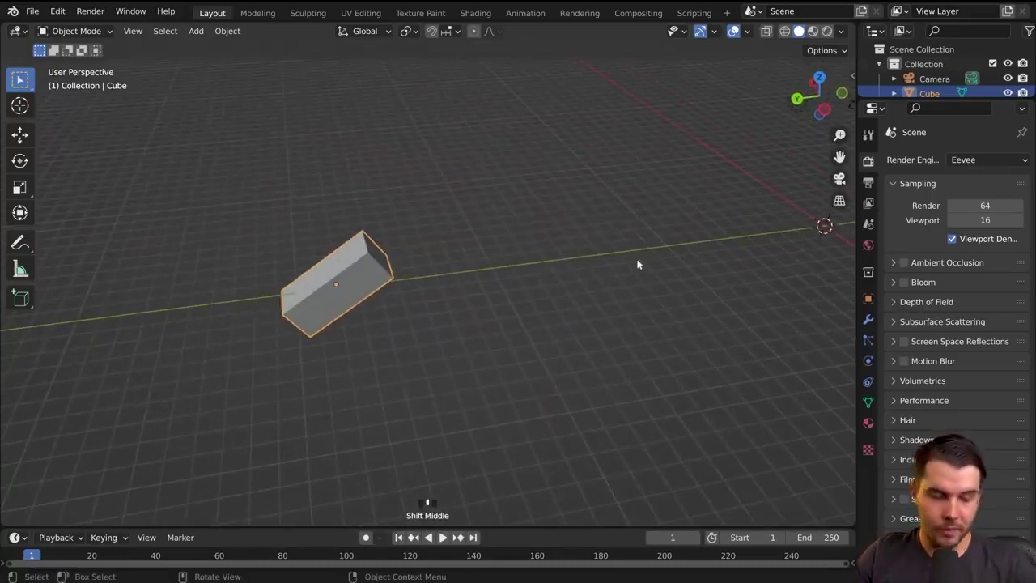
key("grave")
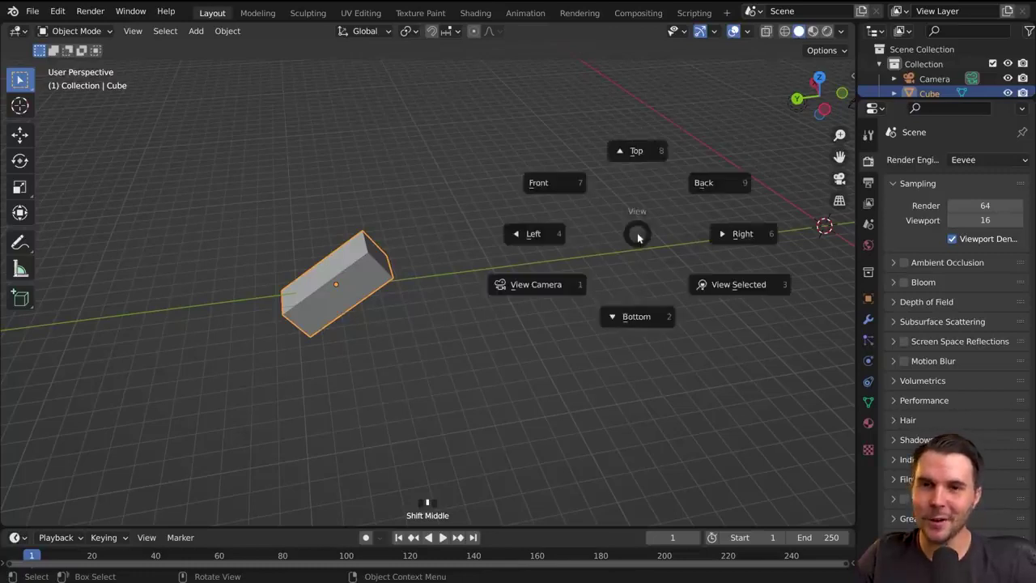
left_click(642, 149)
key("grave")
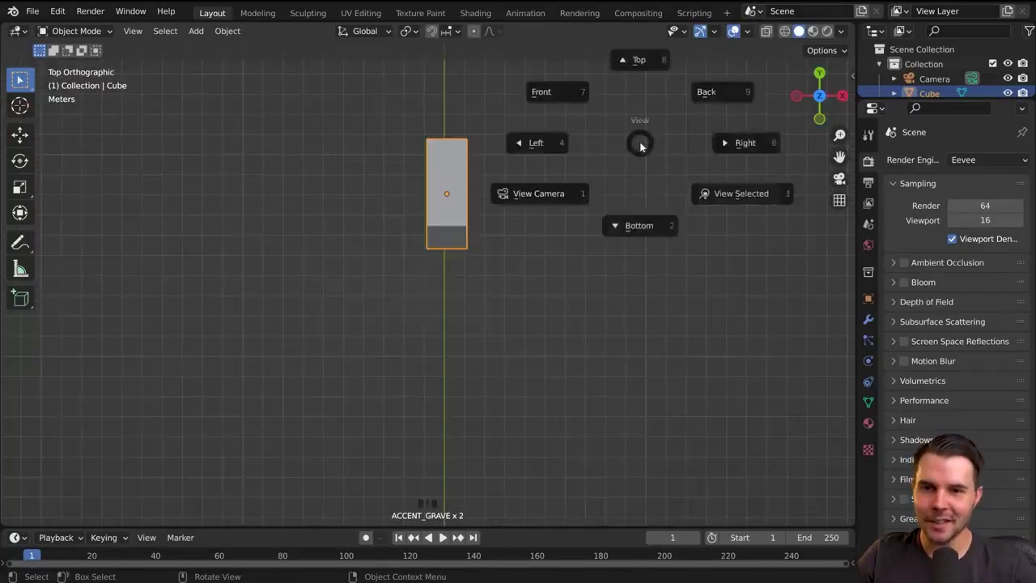
left_click(714, 156)
key("grave")
left_click(660, 157)
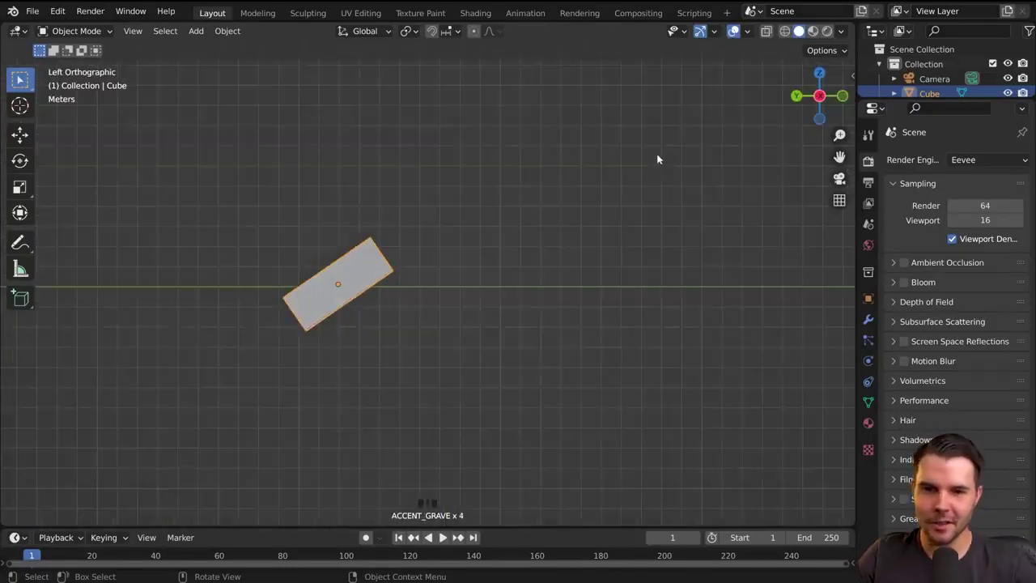
- Examine the list of preset viewpoints and their numpad shortcuts
left_click(133, 31)
mouse_move(203, 202)
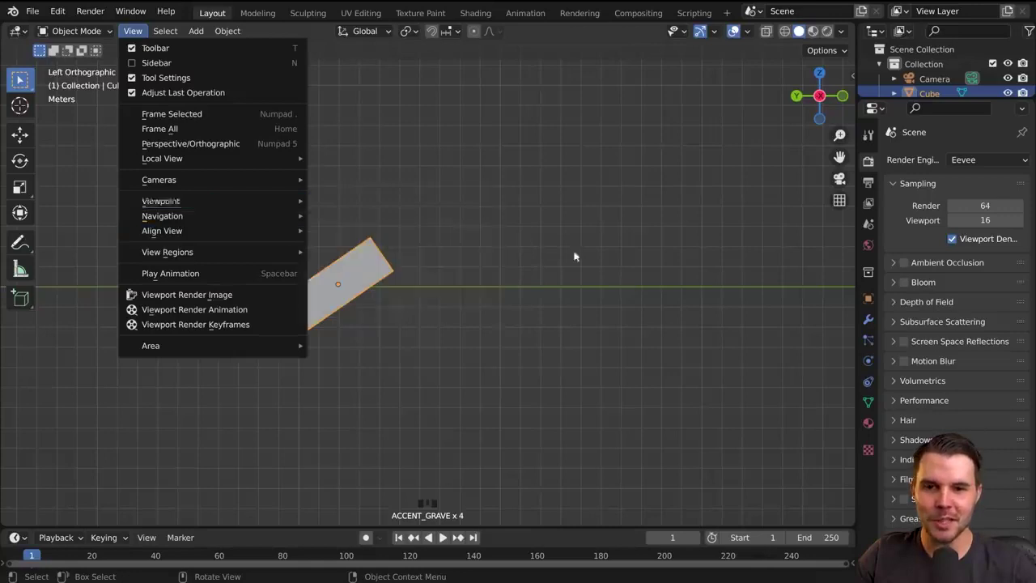
left_click(133, 30)
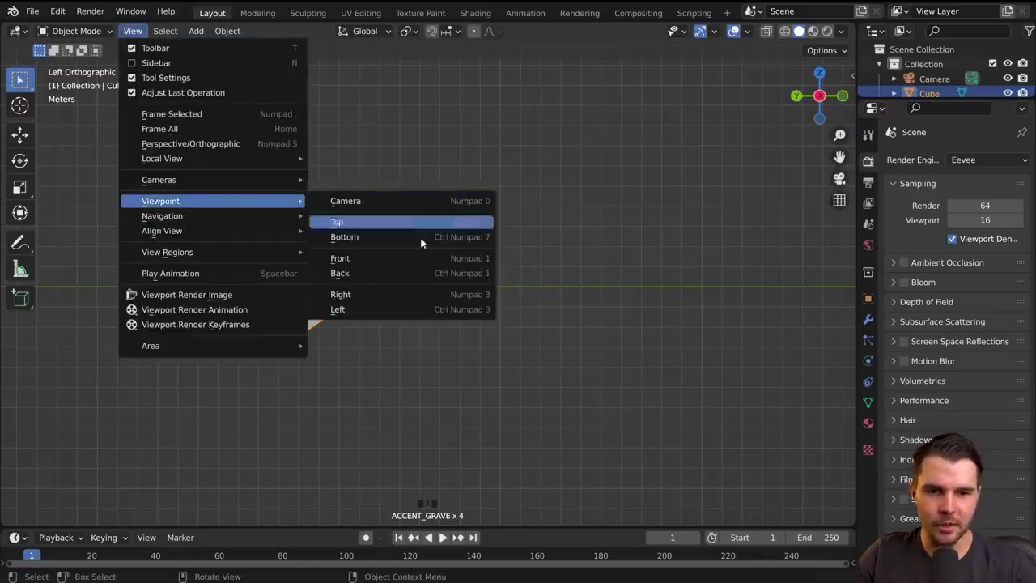
- Clear the block's location so it sits at the world origin, and frame it in the viewport
middle_click_drag(653, 264, 611, 298)
scroll(644, 317, "down", 4)
key("alt+g")
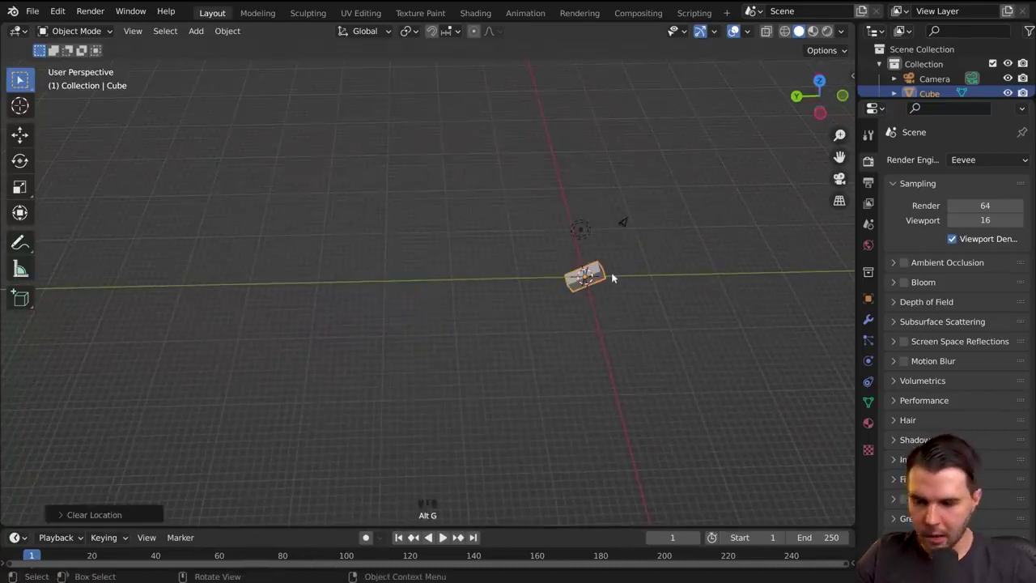
key("KP_Decimal")
scroll(574, 284, "down", 2)
scroll(574, 283, "down", 10)
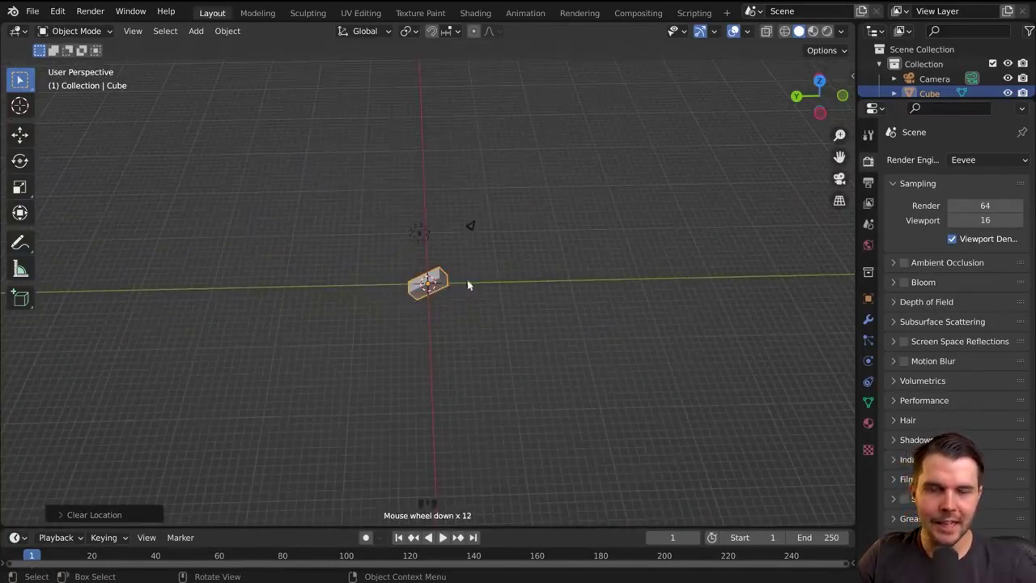
key("alt+g")
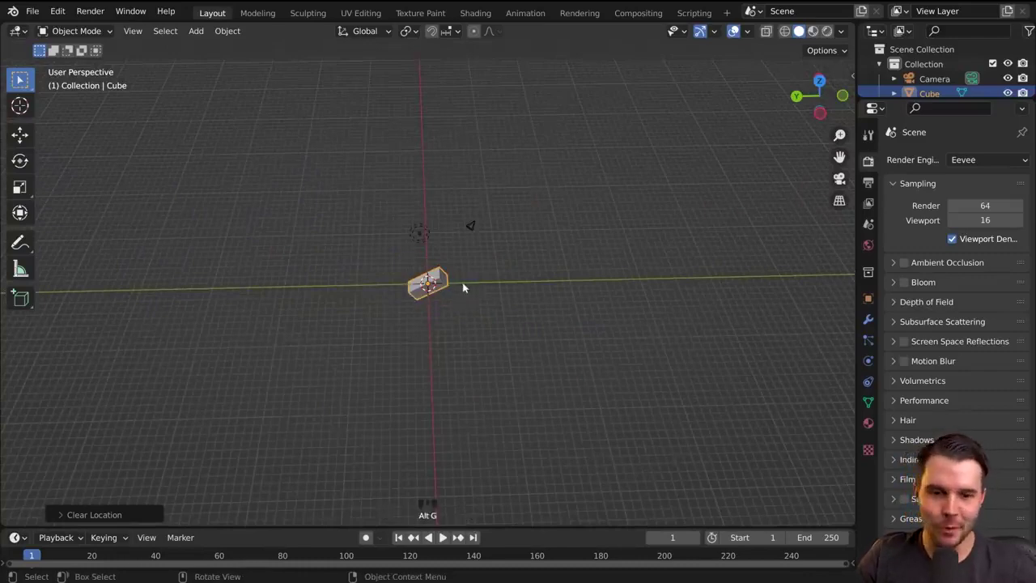
- Rotate the block about the global X axis until it stands nearly upright, at about -1.1°
scroll(462, 290, "up", 7)
middle_click_drag(506, 277, 499, 252)
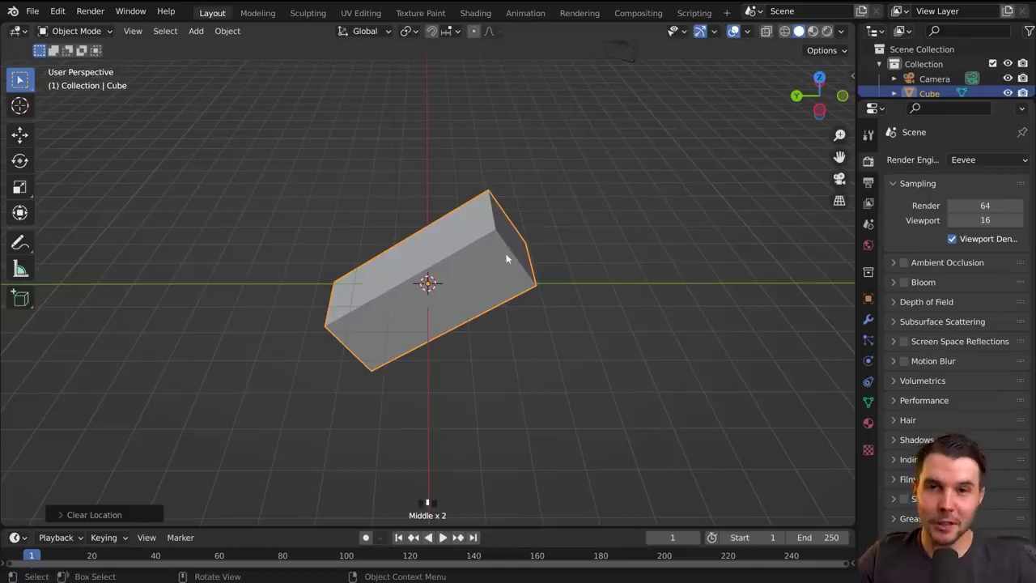
middle_click_drag(515, 251, 431, 324, "alt")
middle_click_drag(538, 283, 583, 197)
key("r")
key("x")
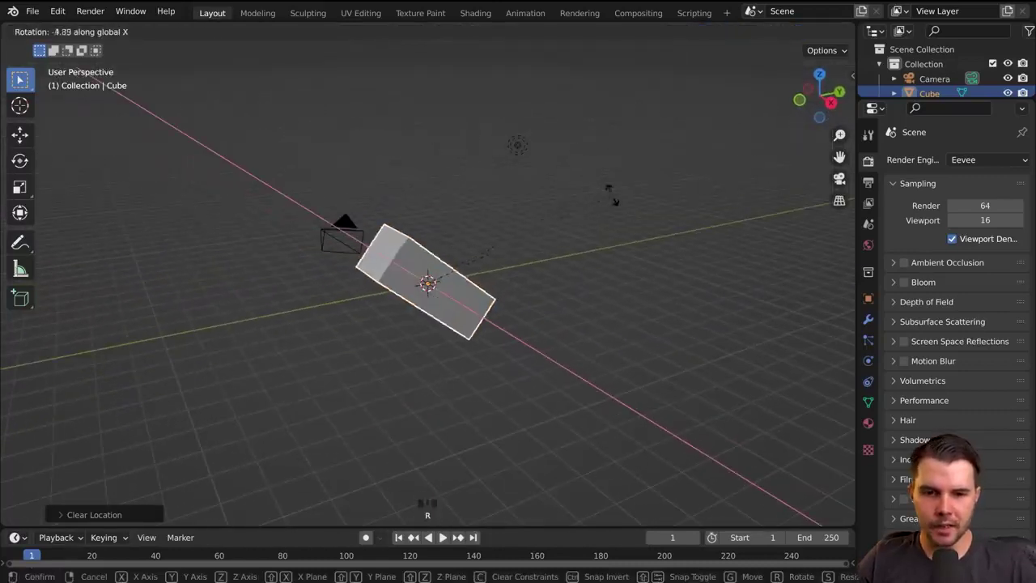
left_click(608, 376)
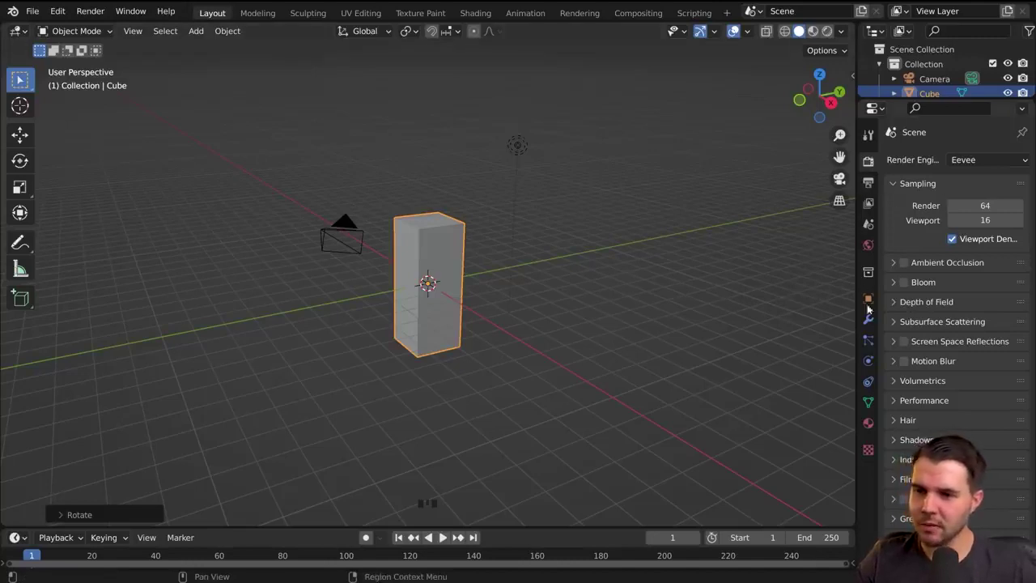
- Examine the World, View Layer, Output, Collection and Object properties, finishing on the block's Object properties
left_click(869, 245)
left_click(868, 202)
left_click(869, 185)
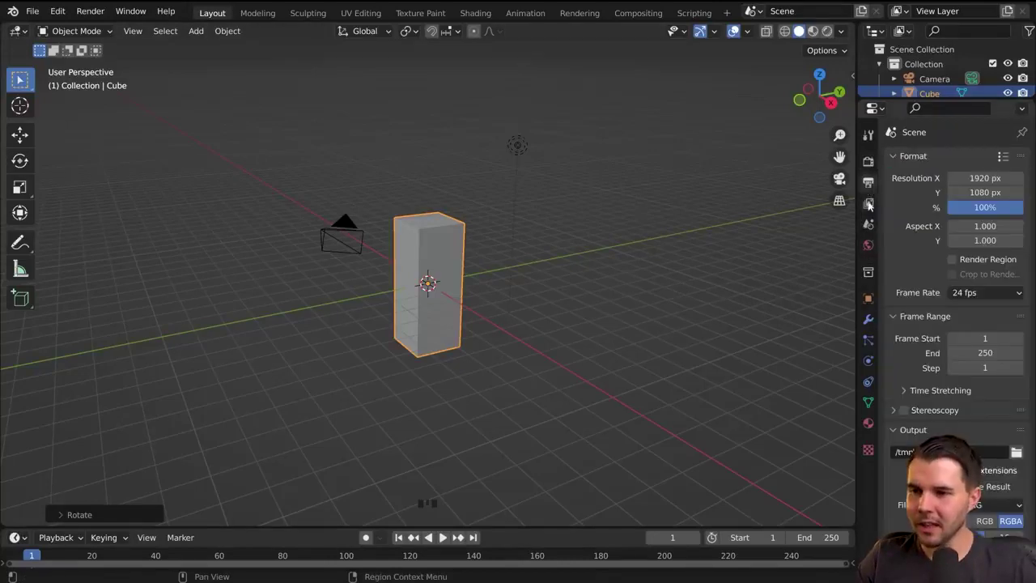
left_click(868, 204)
left_click(869, 245)
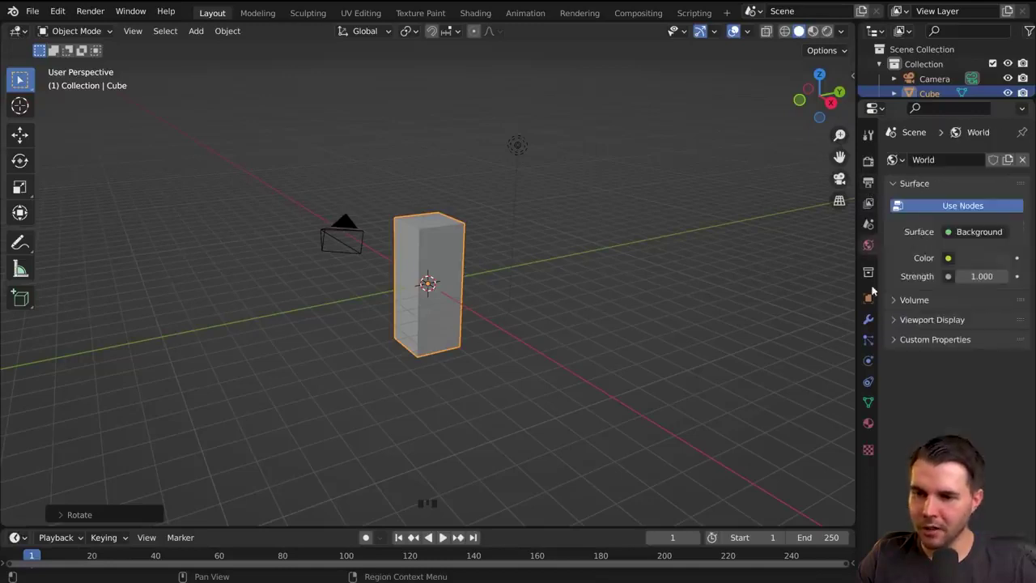
left_click(868, 273)
left_click(869, 299)
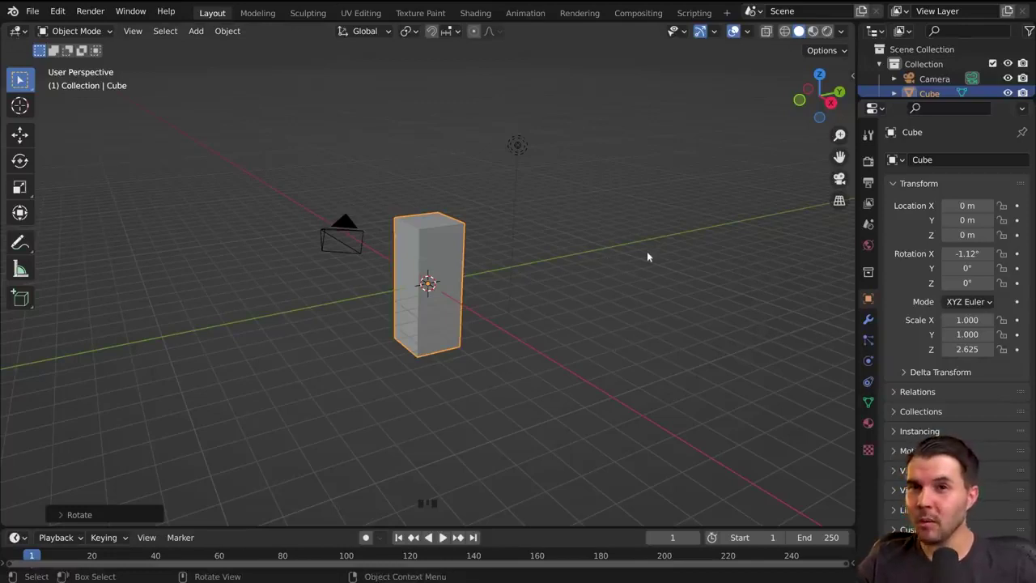
- Select the camera to view its lens data properties, and select the block to view its mesh data properties
left_click(335, 239)
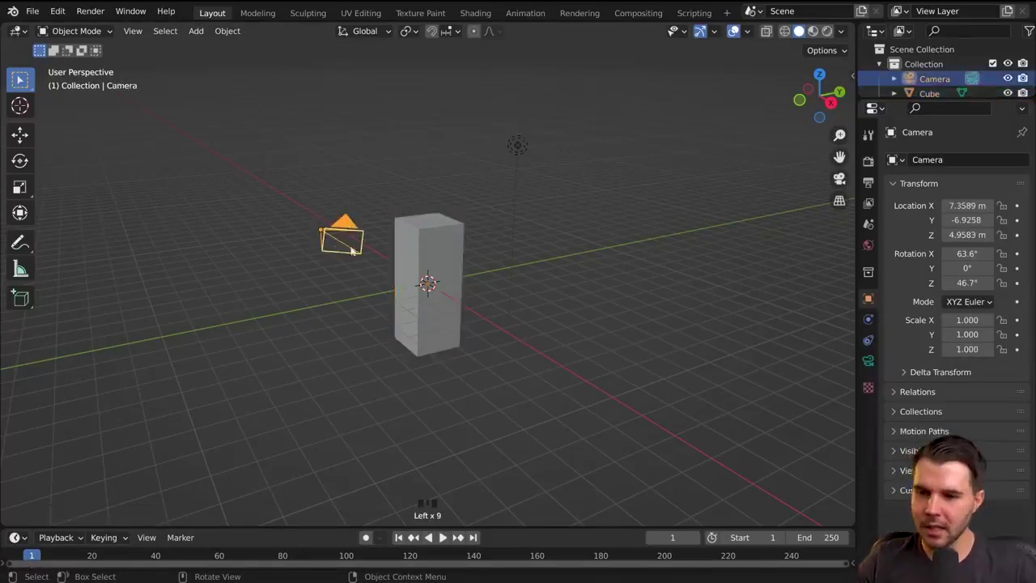
left_click(869, 360)
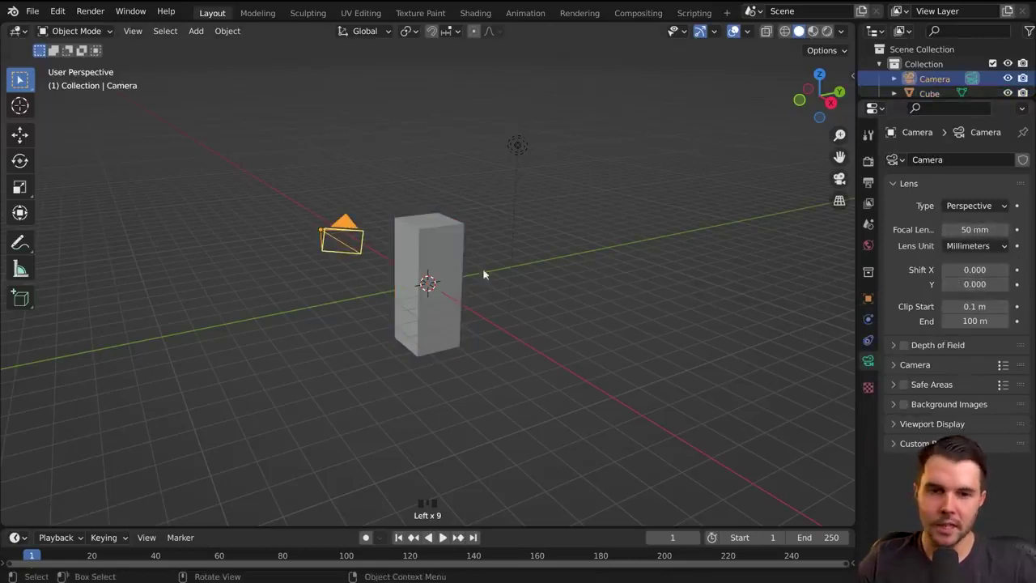
left_click(455, 268)
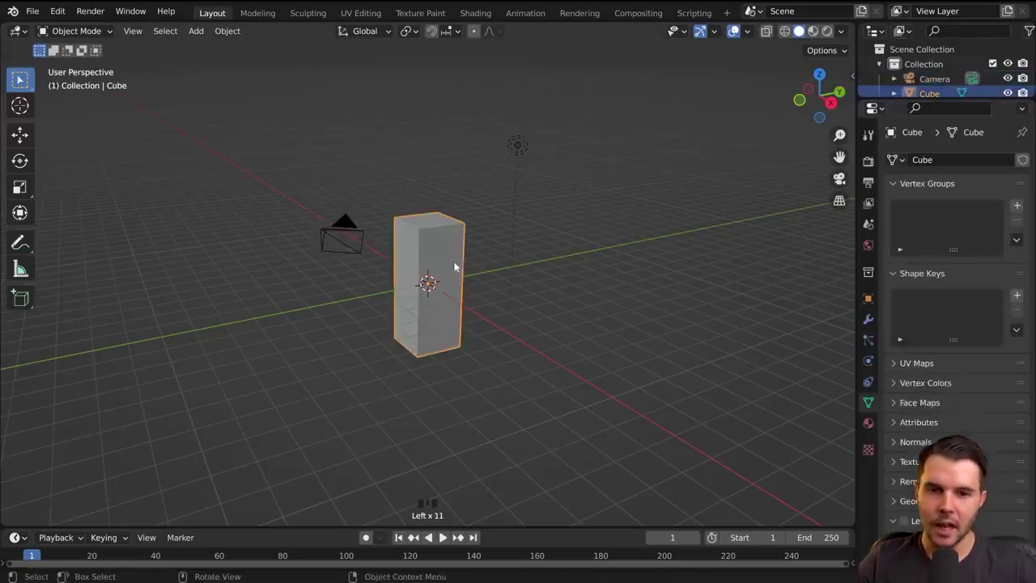
- Set the Base Color of the block's material to red
left_click(868, 423)
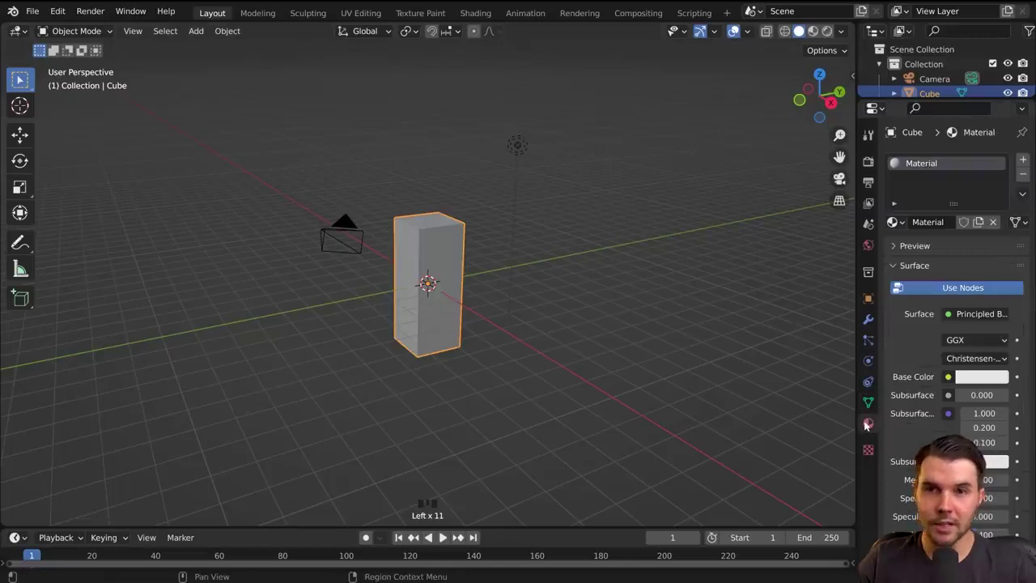
left_click(971, 381)
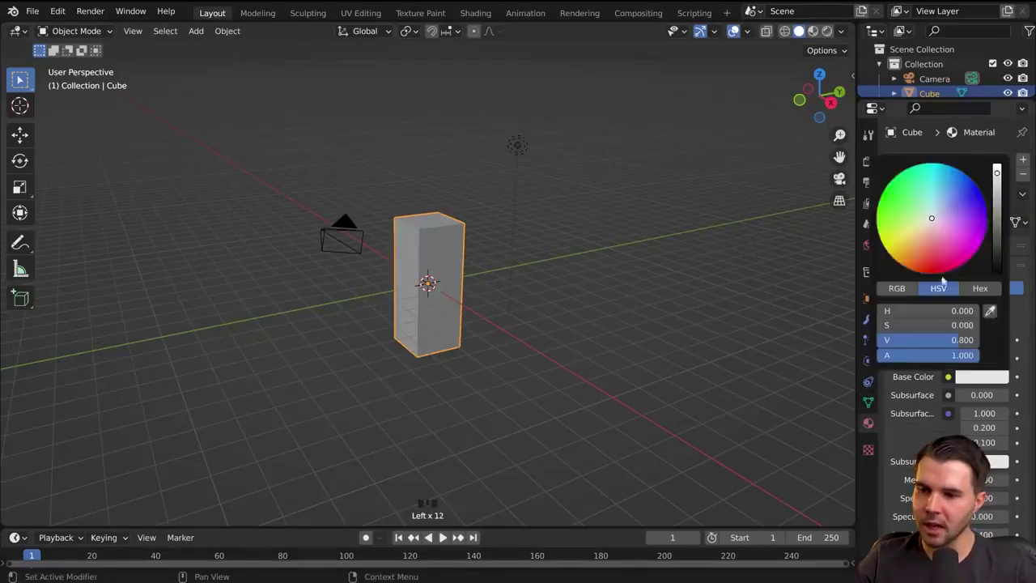
left_click_drag(934, 248, 930, 276)
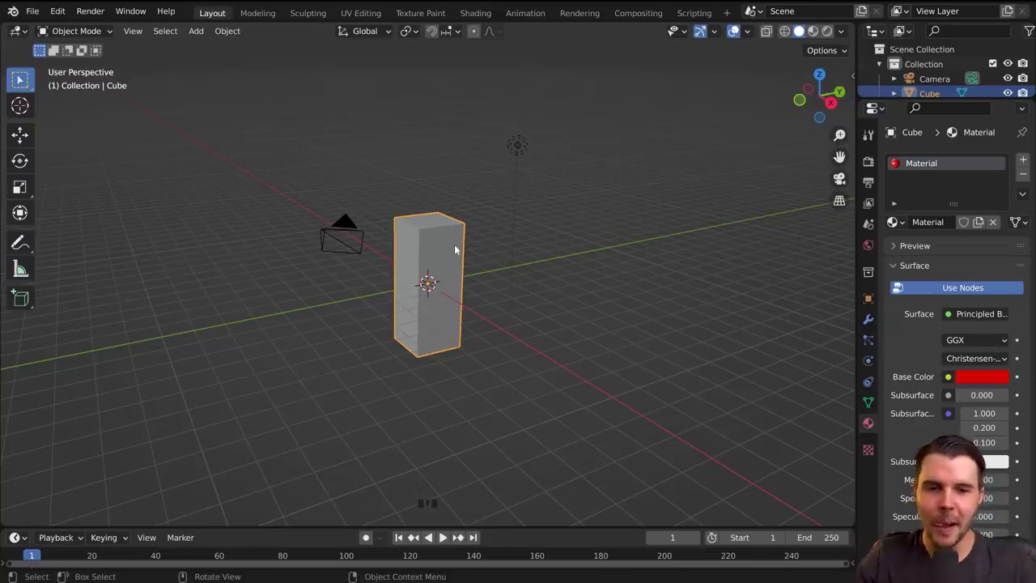
- Render a still image of the scene to check the red material, and close the render result
left_click(90, 10)
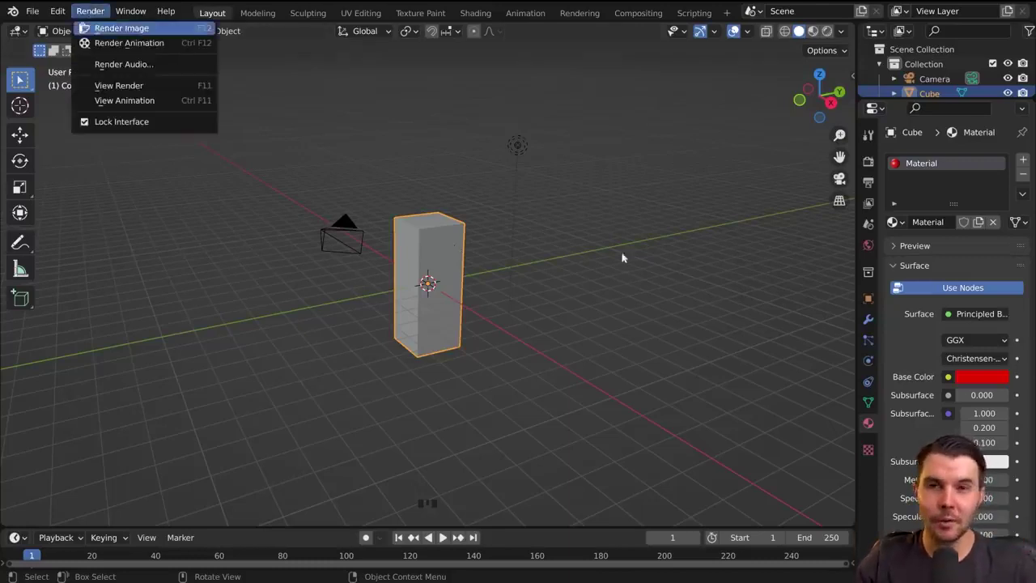
key("F12")
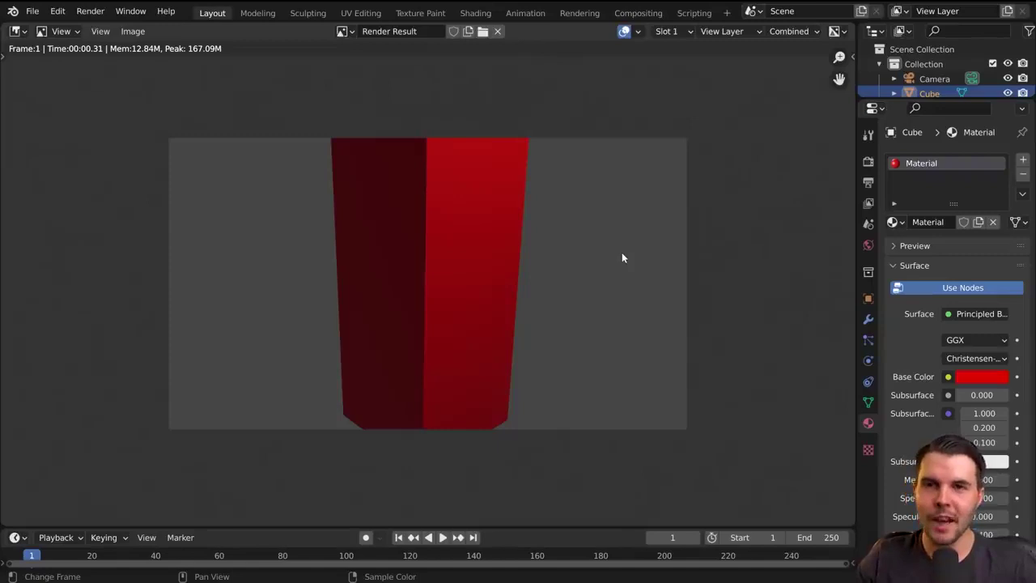
key("Escape")
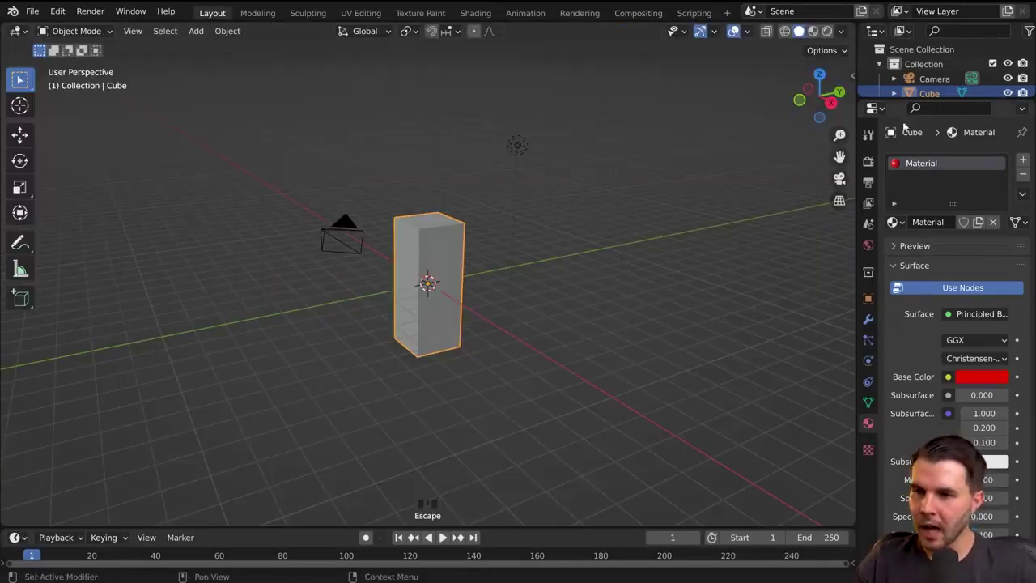
- Enlarge the Outliner to show every object, and select the light, cube, camera and collection entries in turn, finishing on the camera
left_click_drag(897, 96, 899, 151)
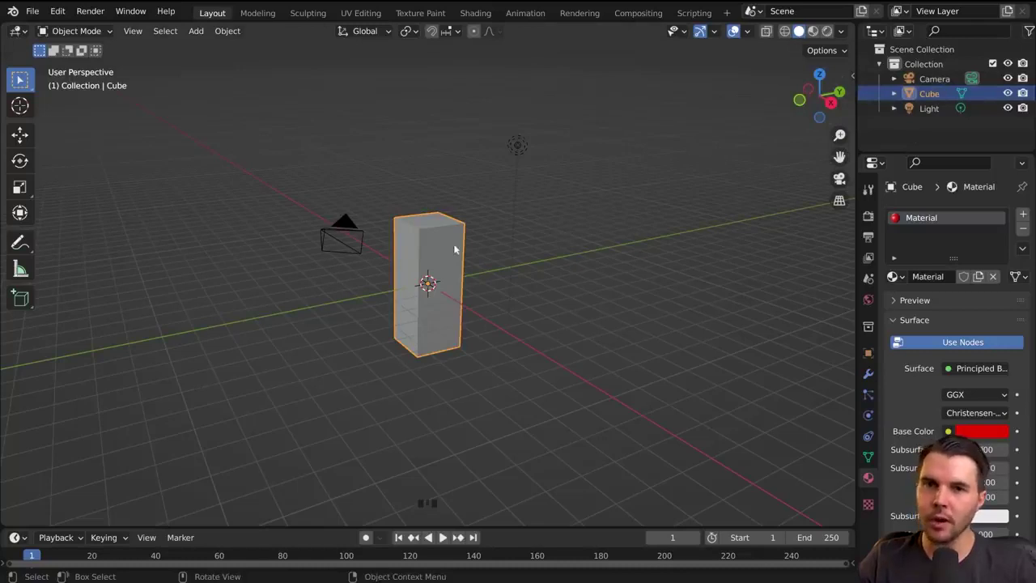
left_click(930, 109)
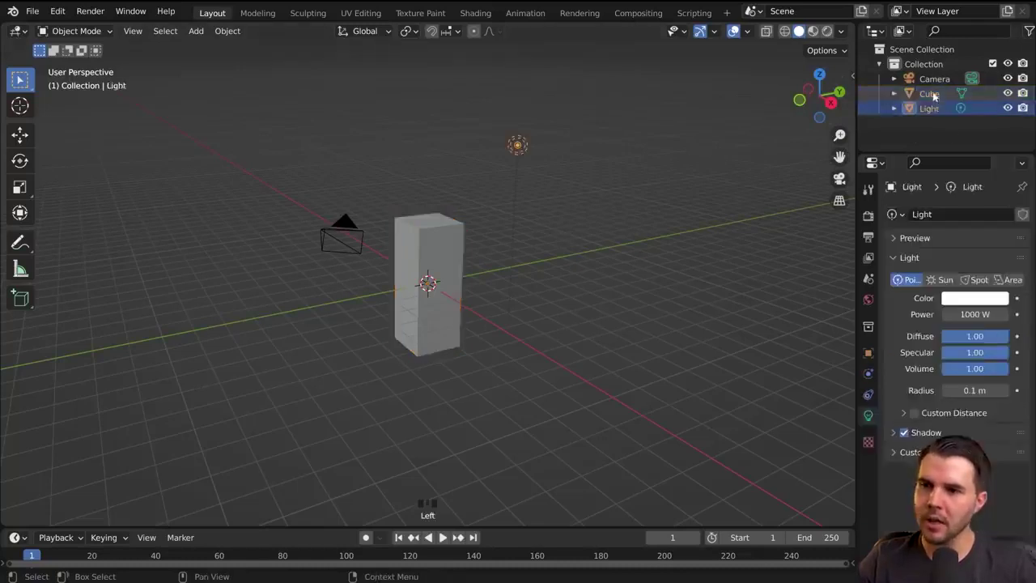
left_click(931, 94)
left_click(931, 78)
left_click(928, 64)
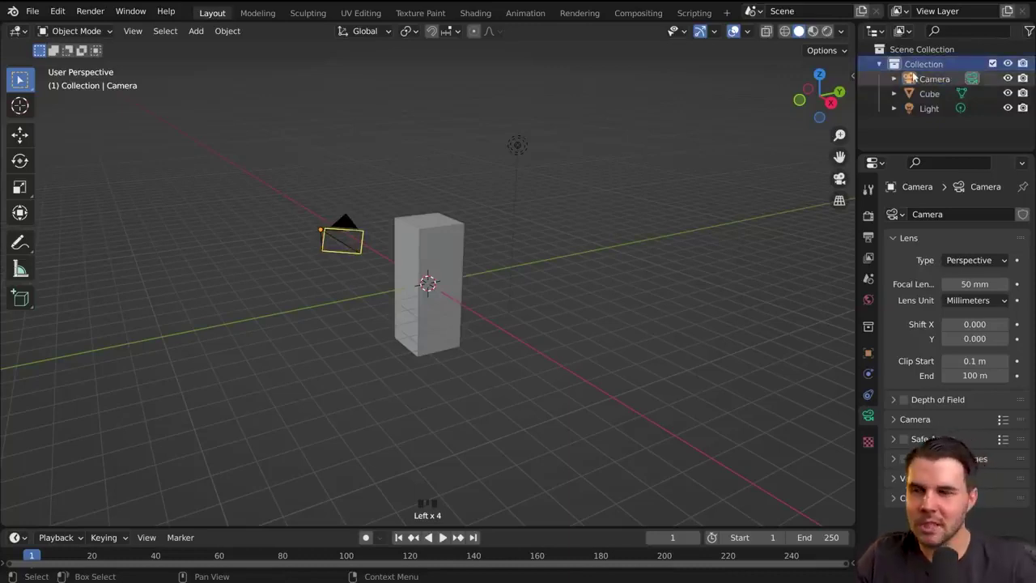
left_click(918, 77)
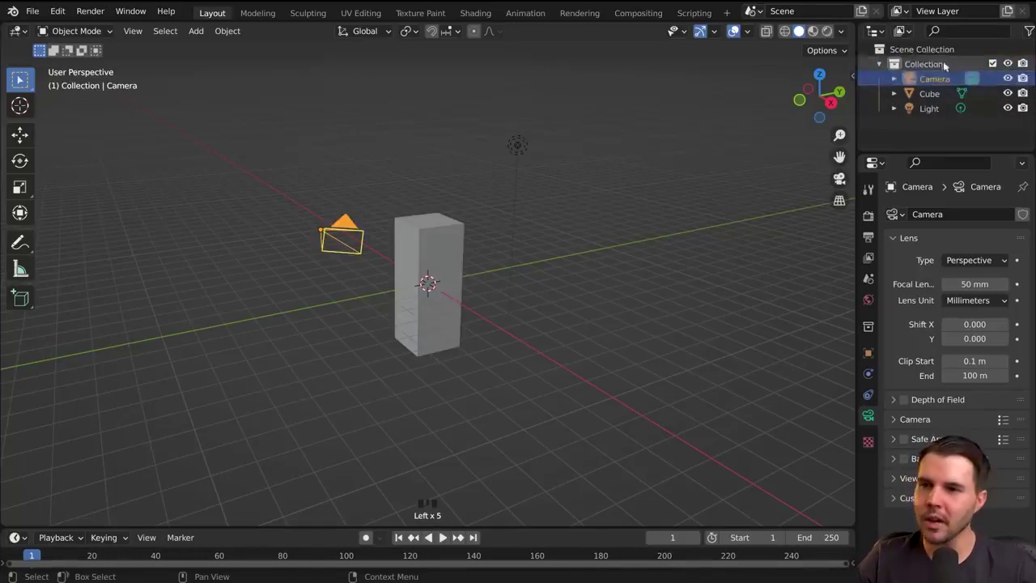
- Rename the default collection in the Outliner as Hello
left_click(935, 65)
double_click(935, 64)
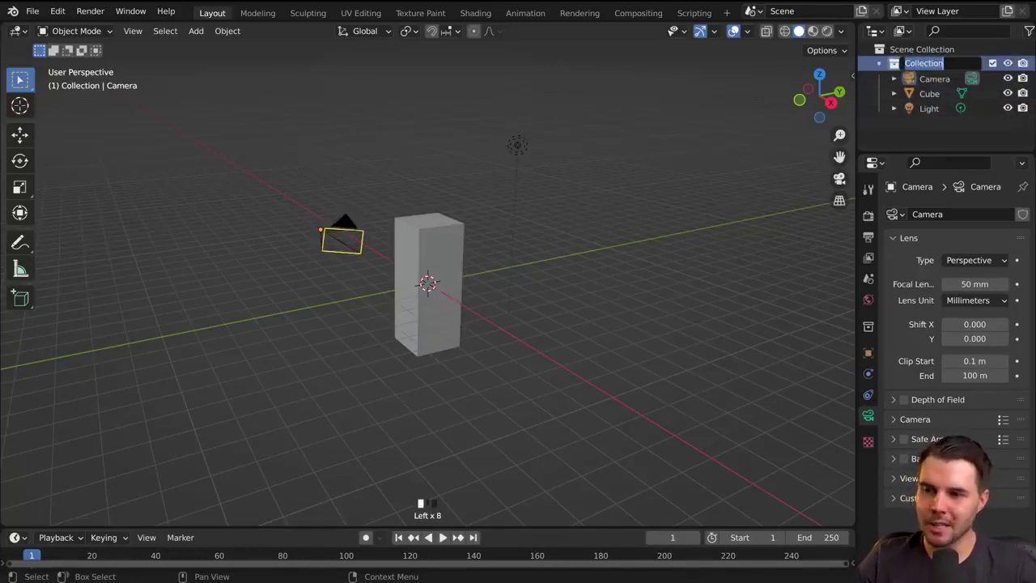
type("Hello")
key("Return")
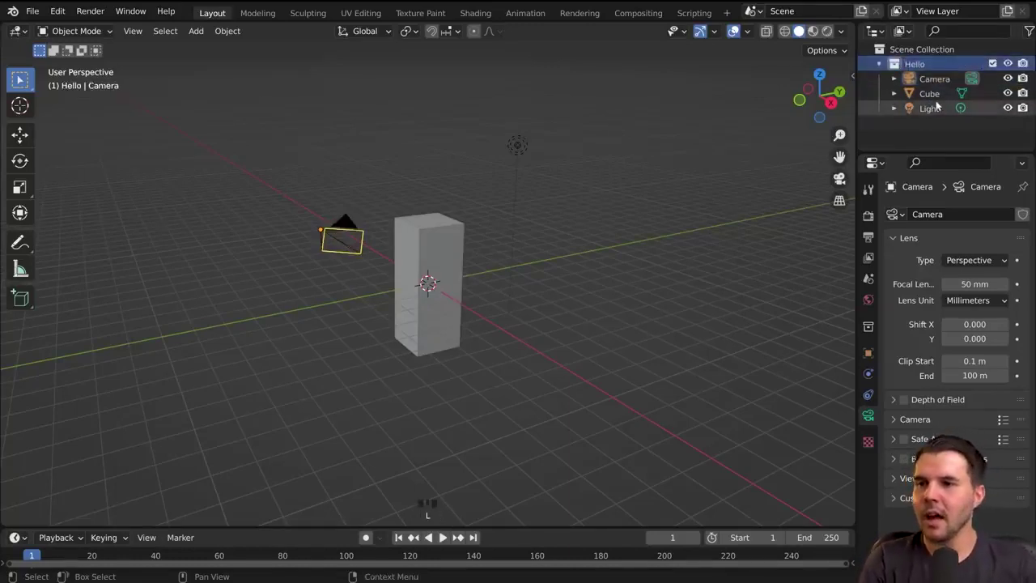
left_click(962, 128)
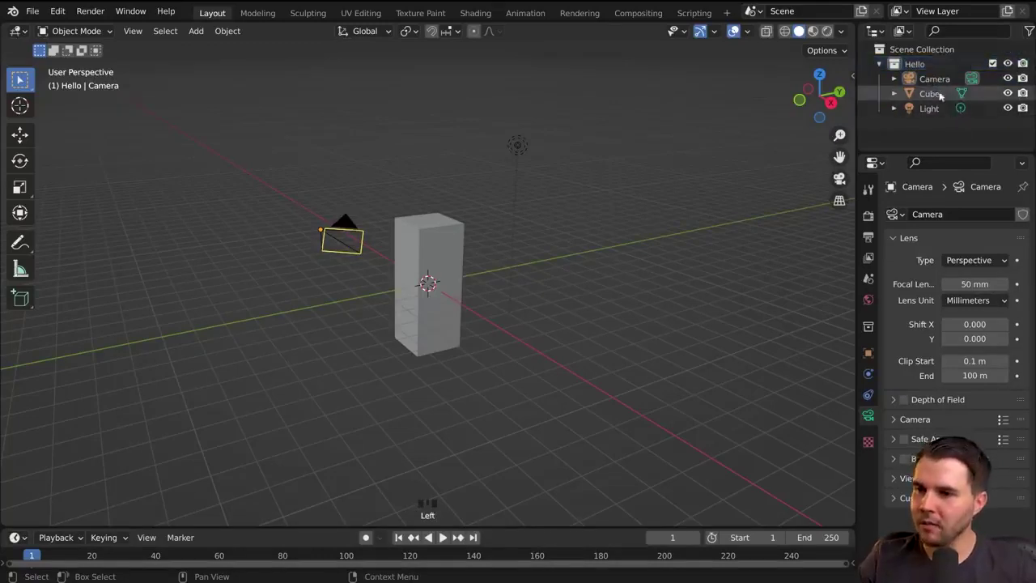
- Duplicate the block and place the copy beside the original
left_click(933, 94)
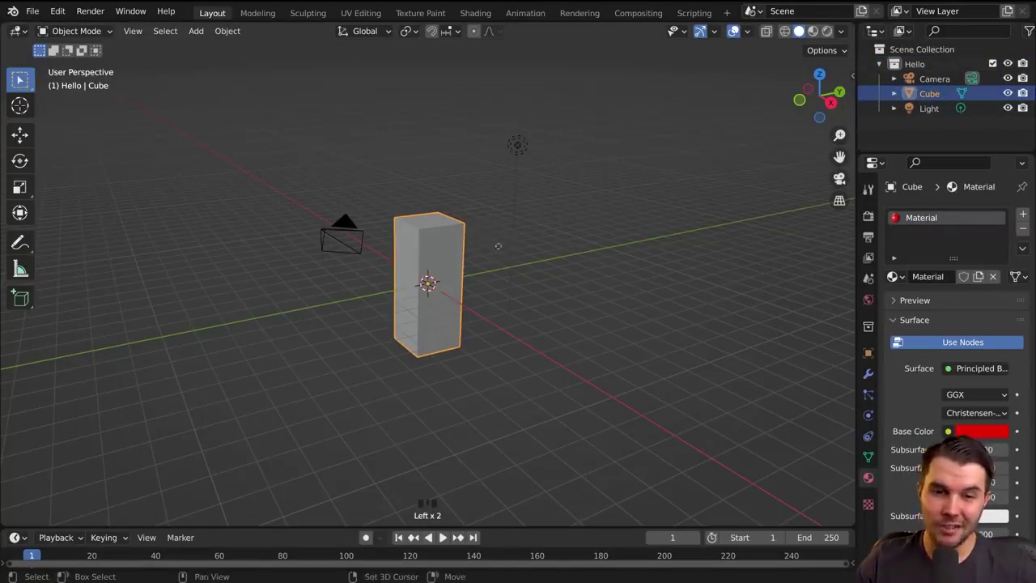
key("shift+d")
left_click(597, 240)
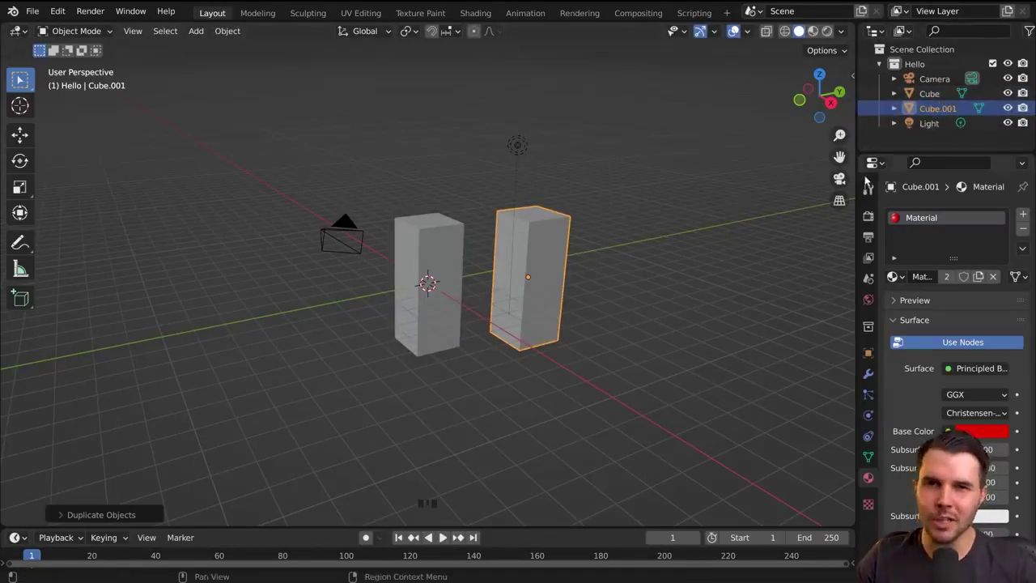
- Frame the original block, look through the active camera, and return to a free perspective view of both blocks
left_click(927, 94)
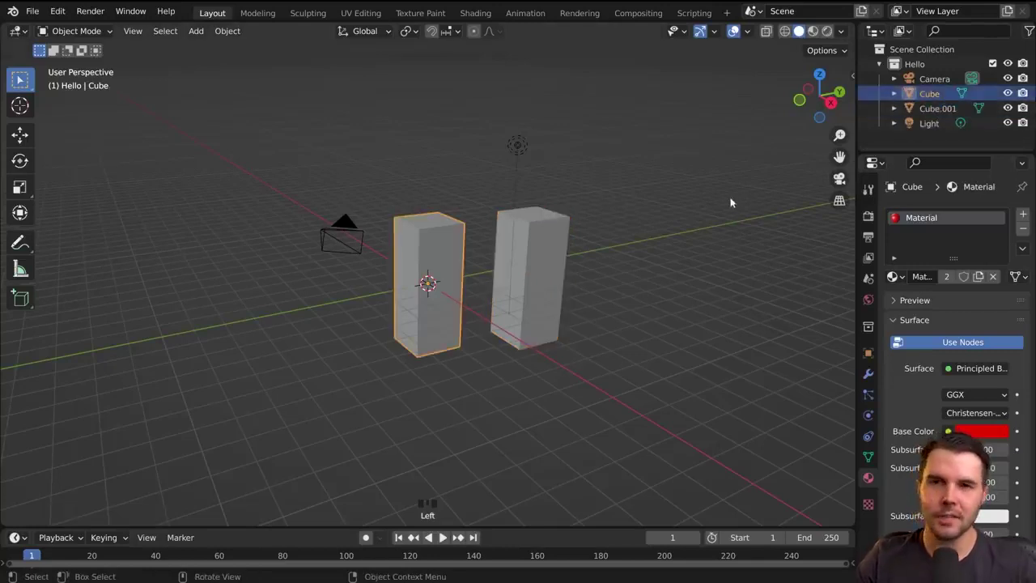
key("KP_0")
key("KP_Decimal")
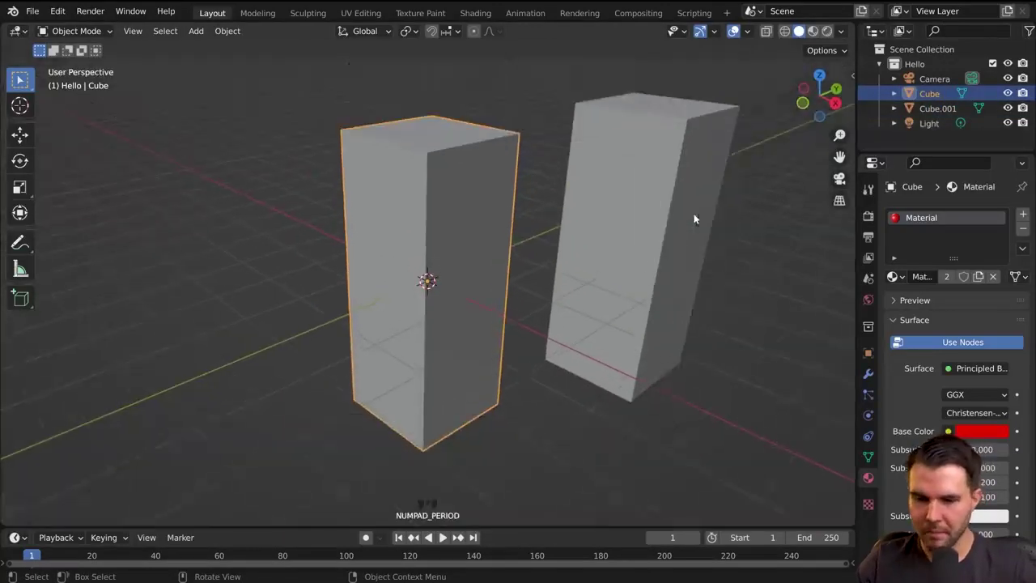
scroll(647, 253, "down", 4)
scroll(649, 264, "up", 2)
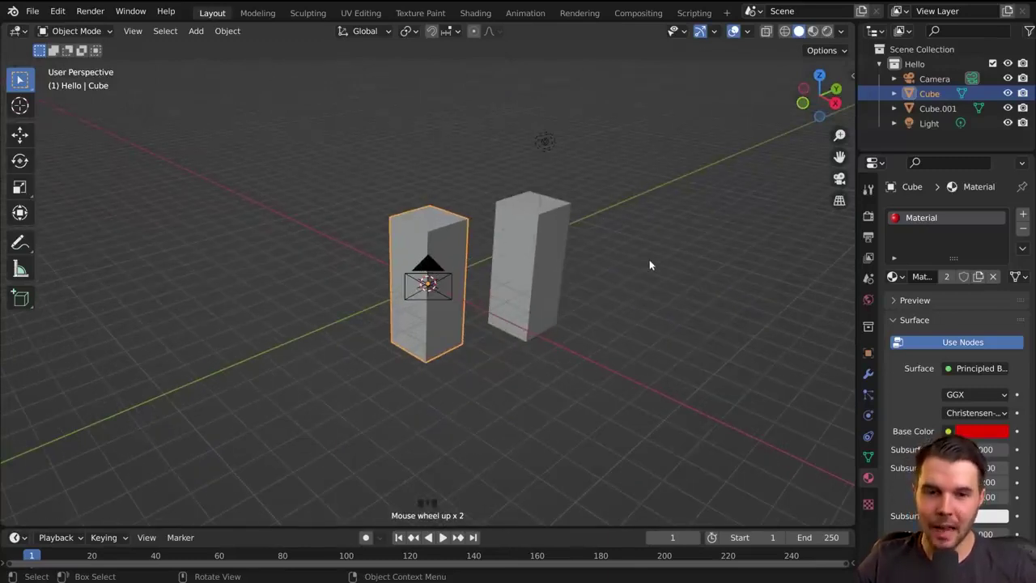
key("KP_0")
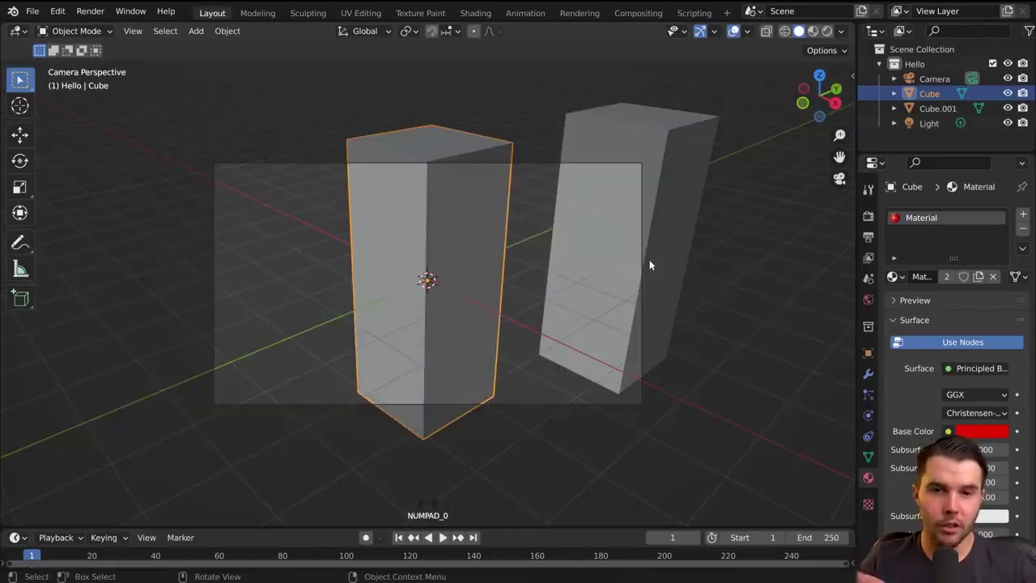
middle_click_drag(705, 237, 662, 236)
scroll(663, 236, "down", 2)
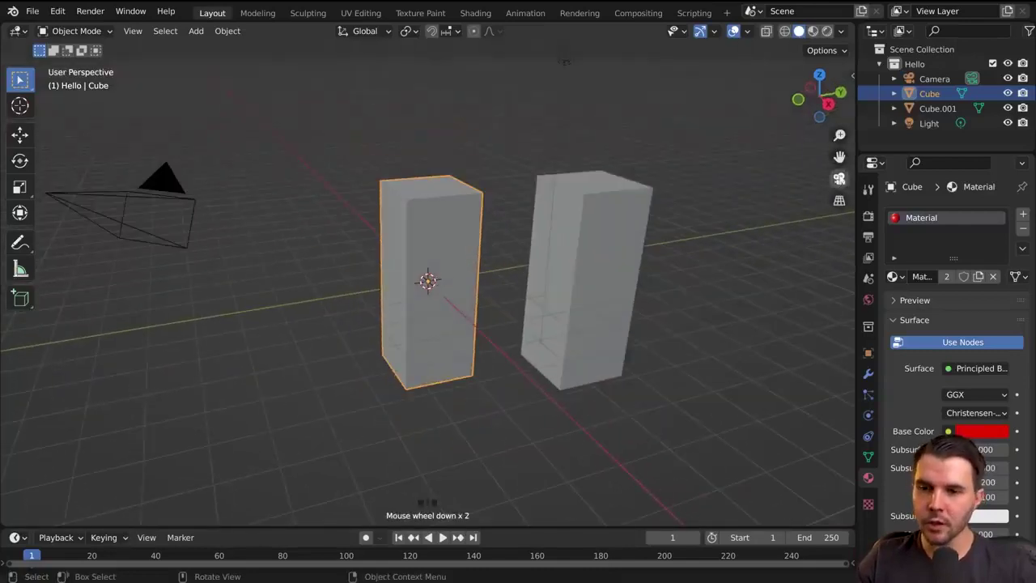
- Toggle the camera view on and off twice, and switch the viewport to the Camera viewpoint
left_click(840, 178)
left_click(840, 178)
left_click(839, 178)
left_click(840, 179)
left_click(133, 31)
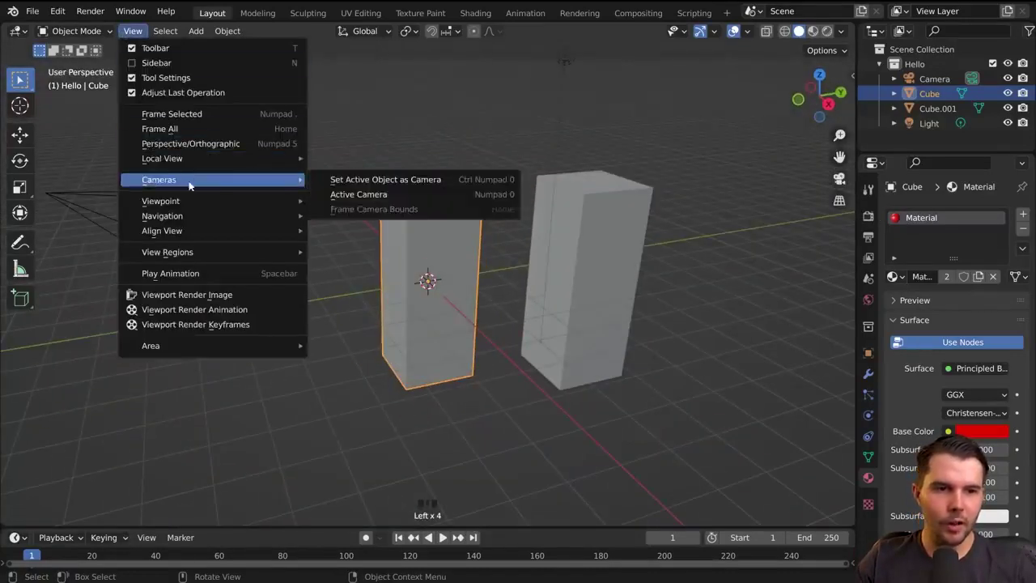
mouse_move(189, 201)
left_click(416, 206)
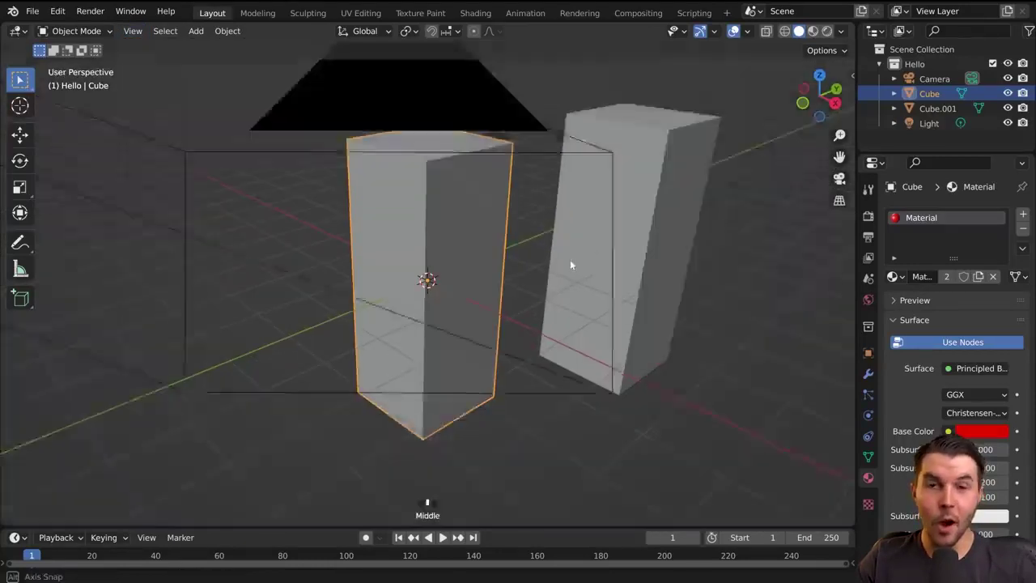
- Leave the camera view, look through the camera once more, and orbit back out to see both blocks and the camera
scroll(570, 259, "down", 5)
key("grave")
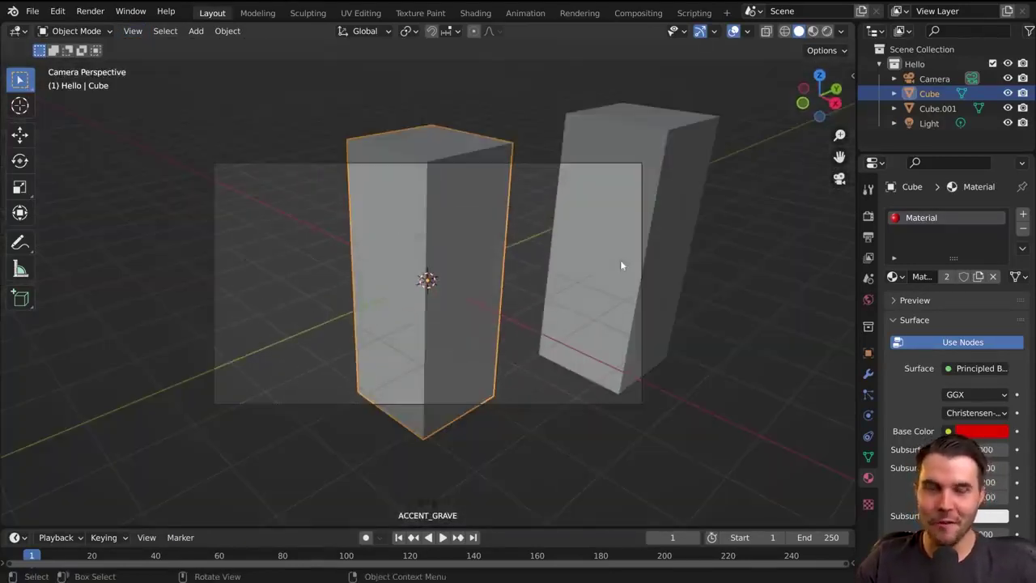
middle_click_drag(620, 260, 613, 266)
scroll(546, 276, "down", 4)
middle_click_drag(546, 275, 599, 262)
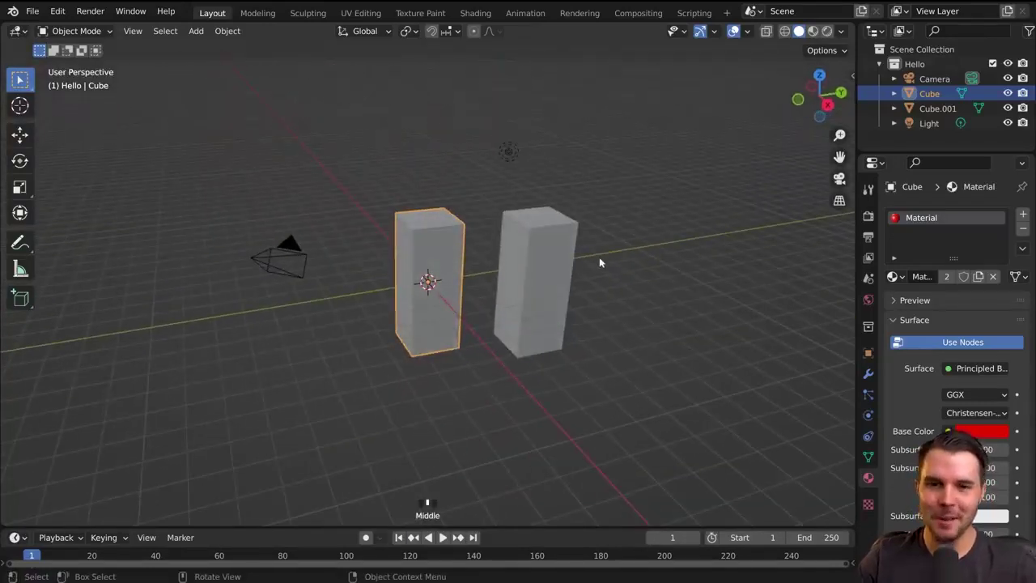
- Delete the duplicated block
left_click(563, 253)
key("x")
left_click(561, 251)
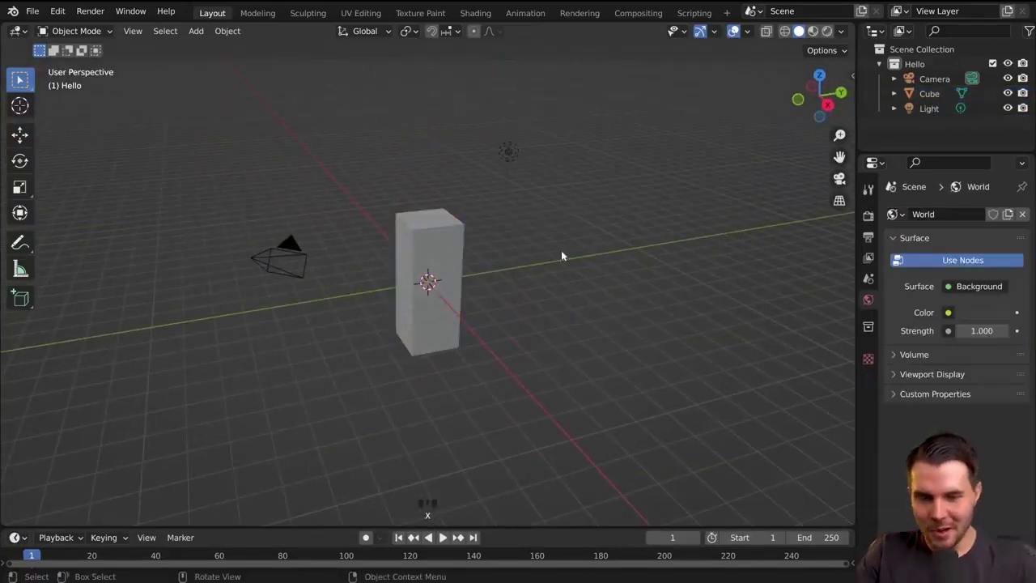
- Scale the remaining block to about 0.367 along the global Z axis, giving it roughly cubic proportions
left_click(436, 247)
key("s")
key("z")
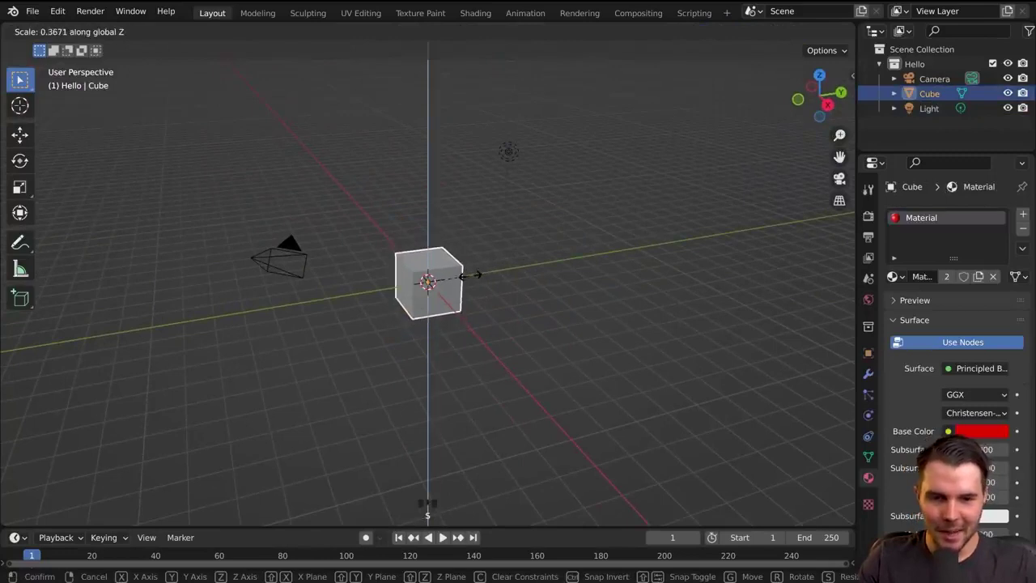
left_click(470, 275)
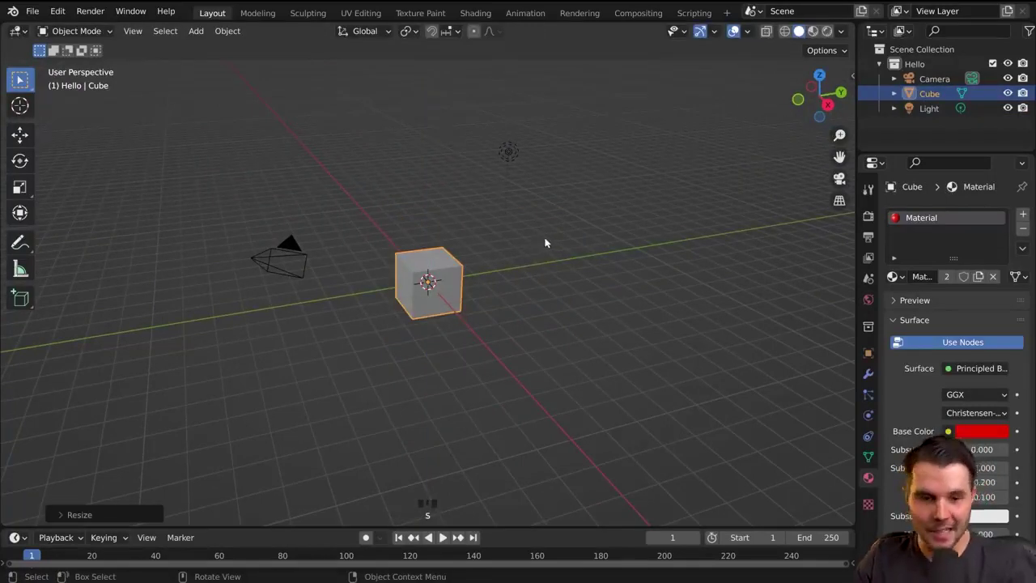
- Delete the cube from the scene
left_click(543, 235)
left_click(443, 257)
key("Delete")
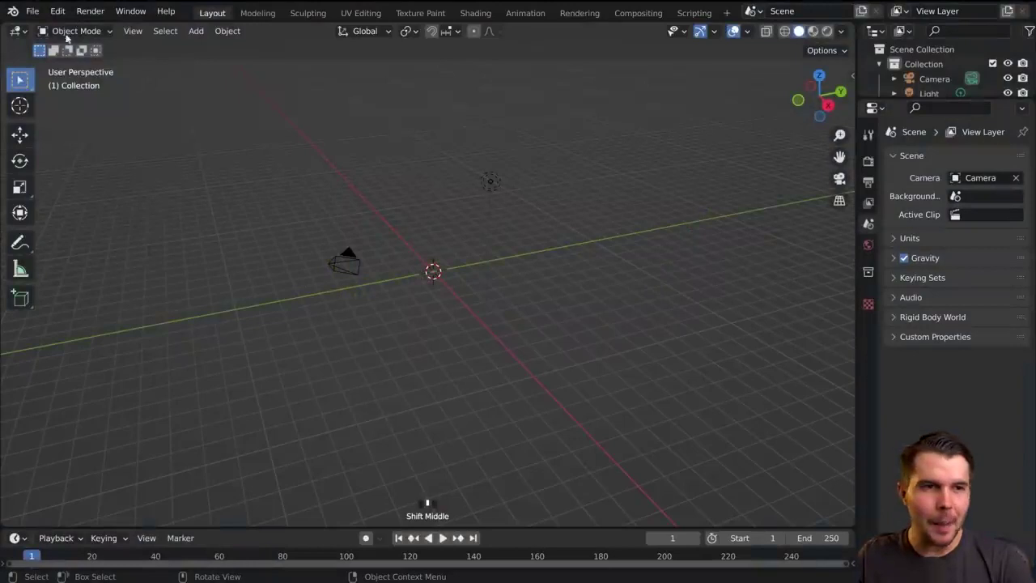
- Start a new General file, discarding the unsaved changes to the current scene
left_click(33, 11)
mouse_move(39, 29)
left_click(195, 31)
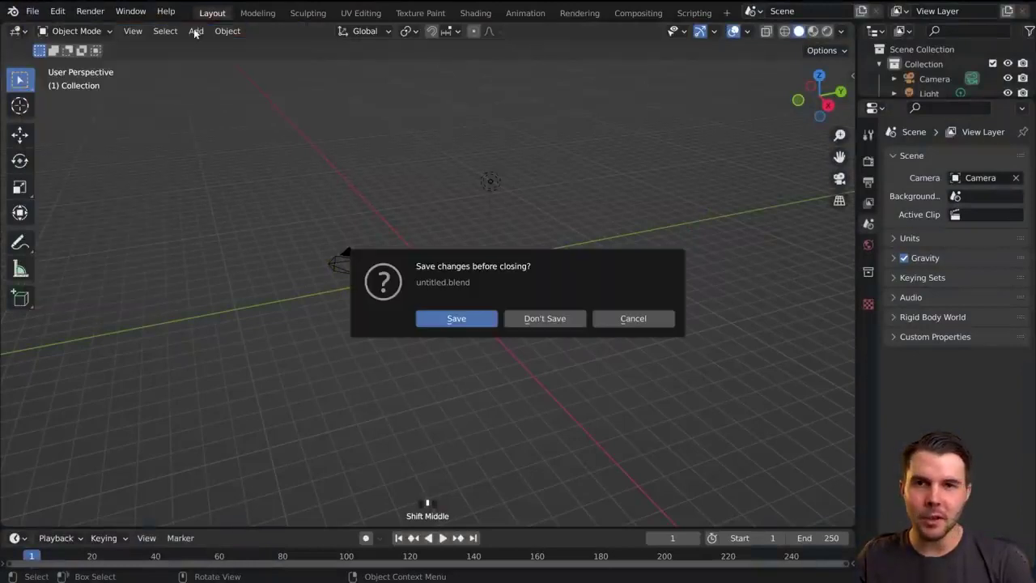
left_click(556, 319)
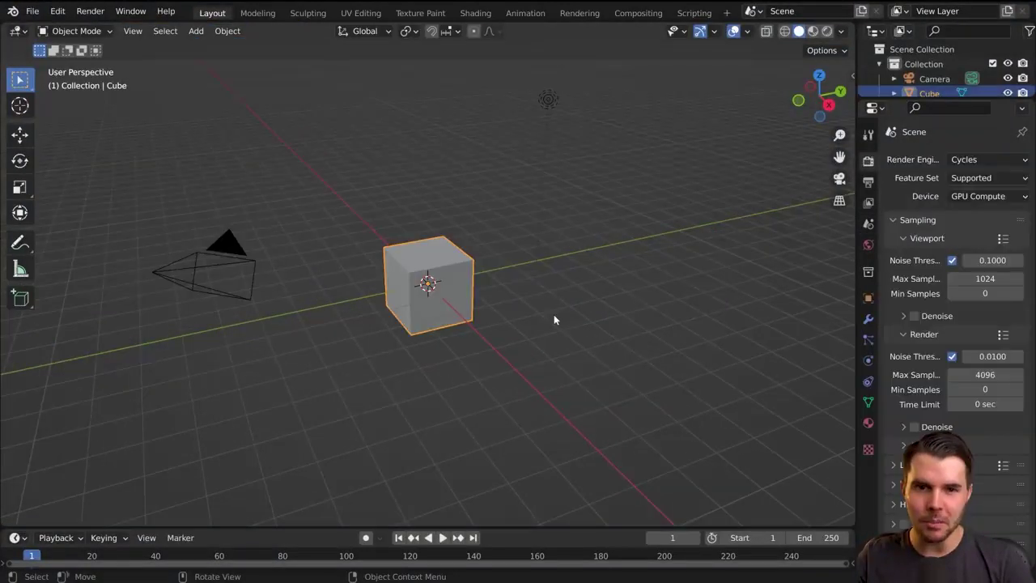